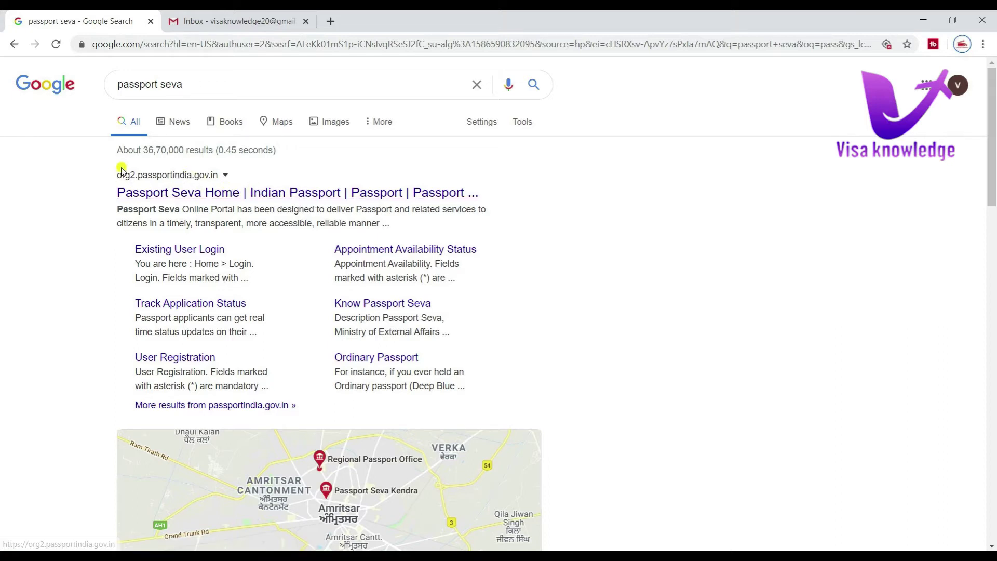
Open the passportindia.gov.in homepage, dismiss the COVID-19 advisory and start New User Registration
left_click(257, 191)
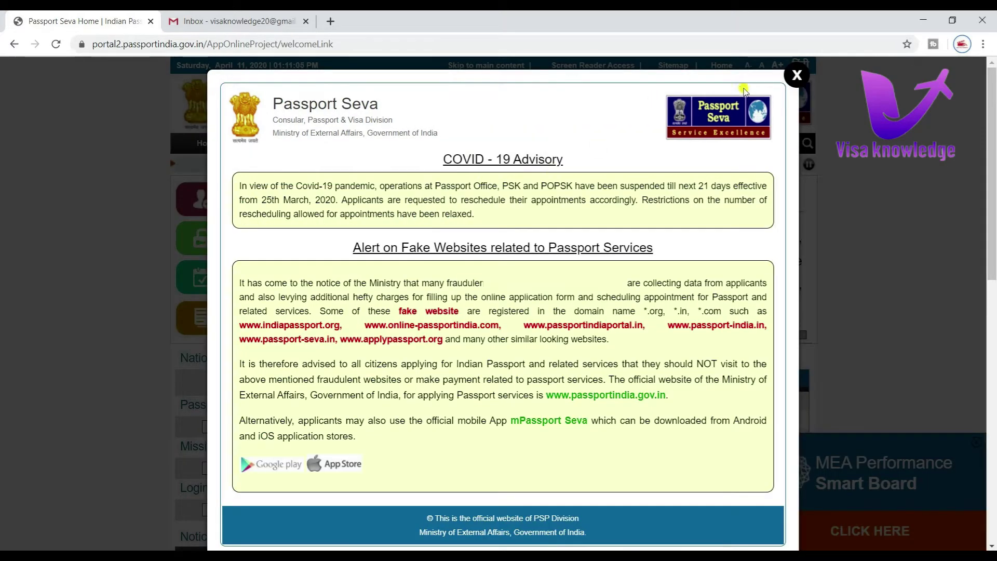
left_click(797, 75)
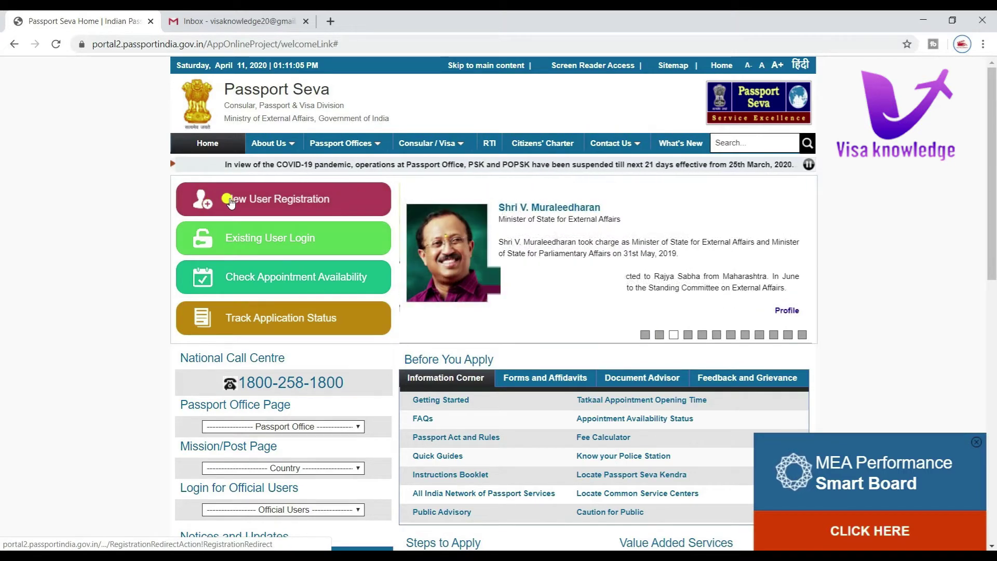
left_click(280, 205)
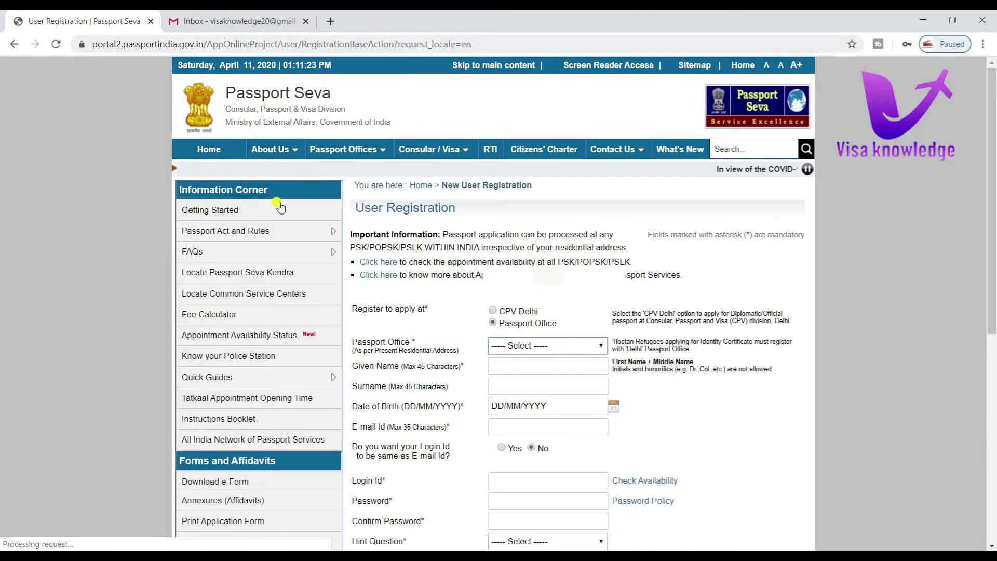
Choose Amritsar as the passport office on the registration form
mouse_move(311, 231)
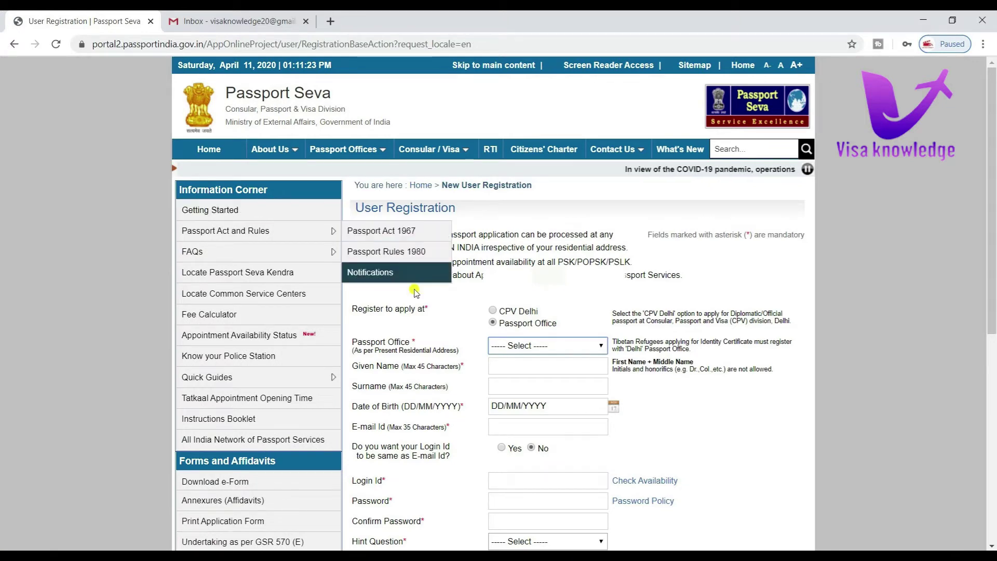
scroll(416, 292, "down", 1)
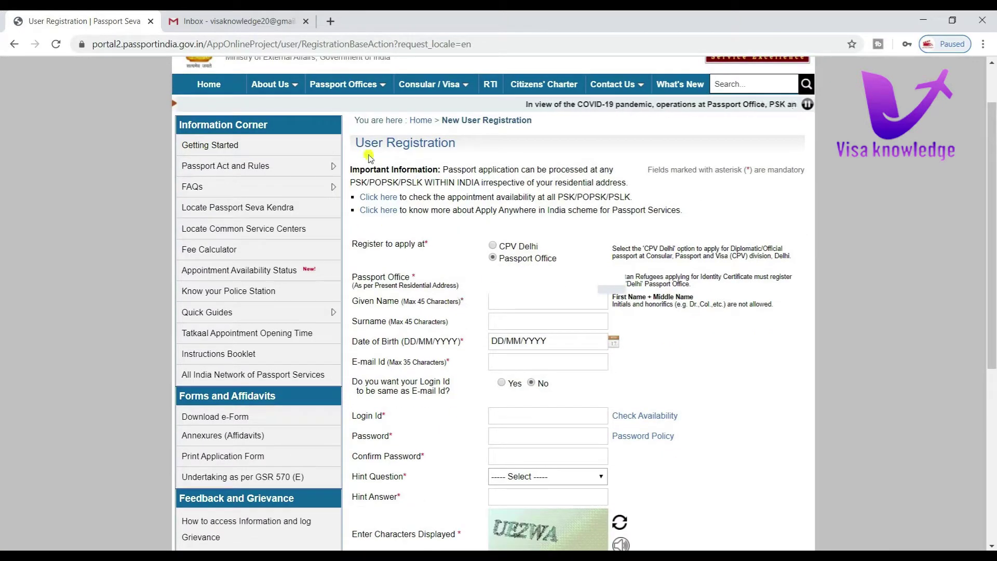
left_click_drag(363, 143, 462, 145)
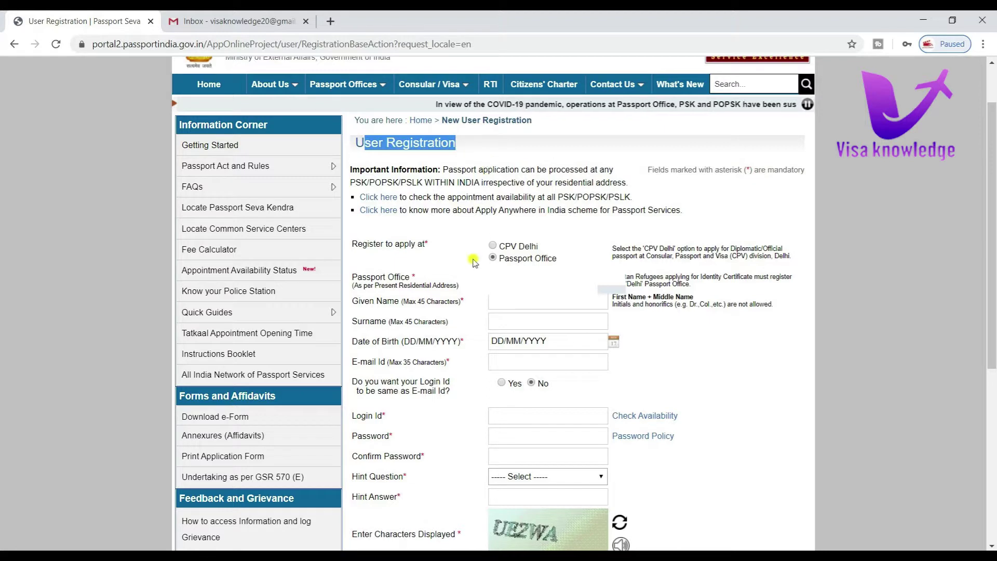
left_click(475, 292)
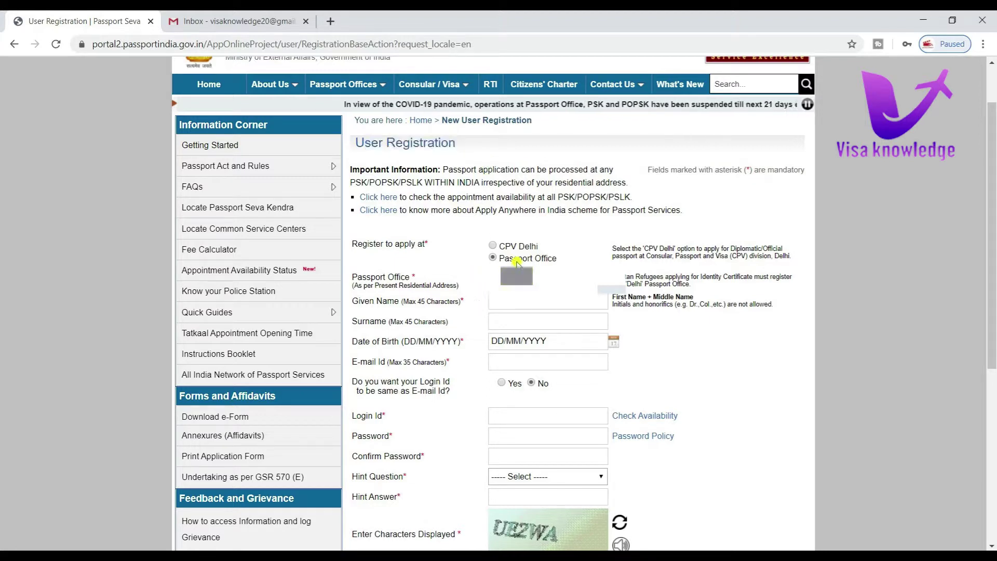
left_click(516, 277)
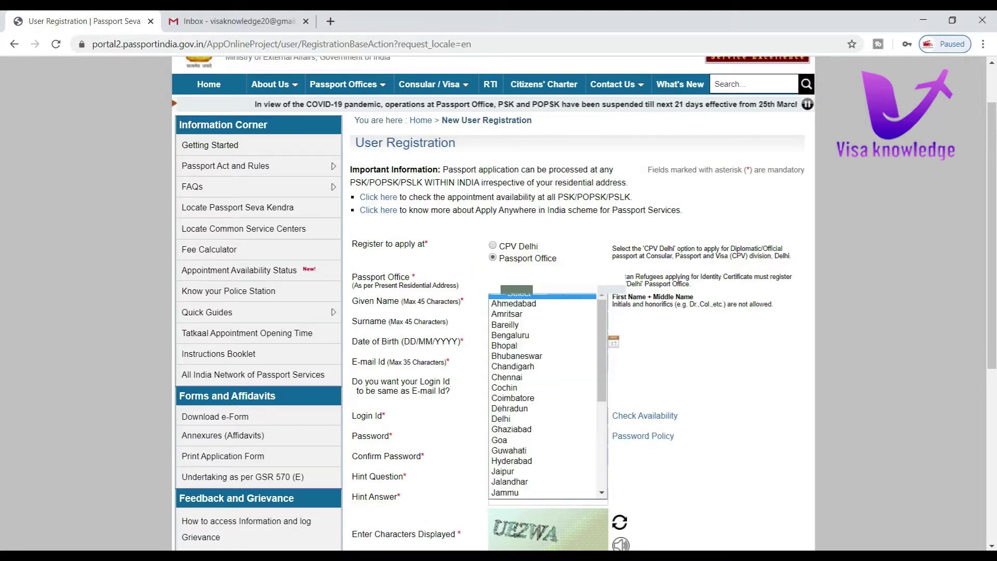
left_click(556, 315)
Enter the applicant's given name and surname, skip date of birth, and fill in the e-mail address
scroll(512, 244, "down", 1)
left_click(514, 234)
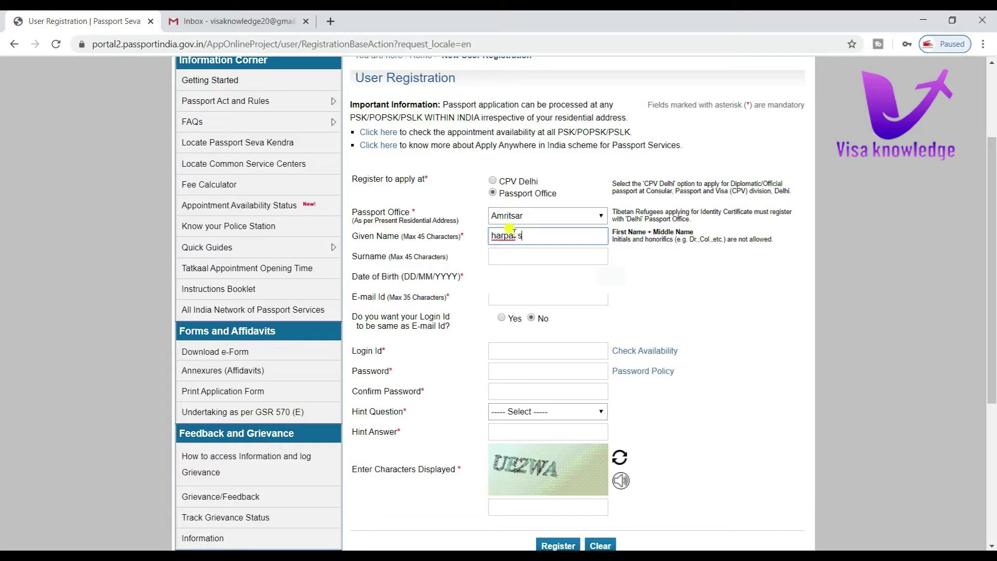
key("Tab")
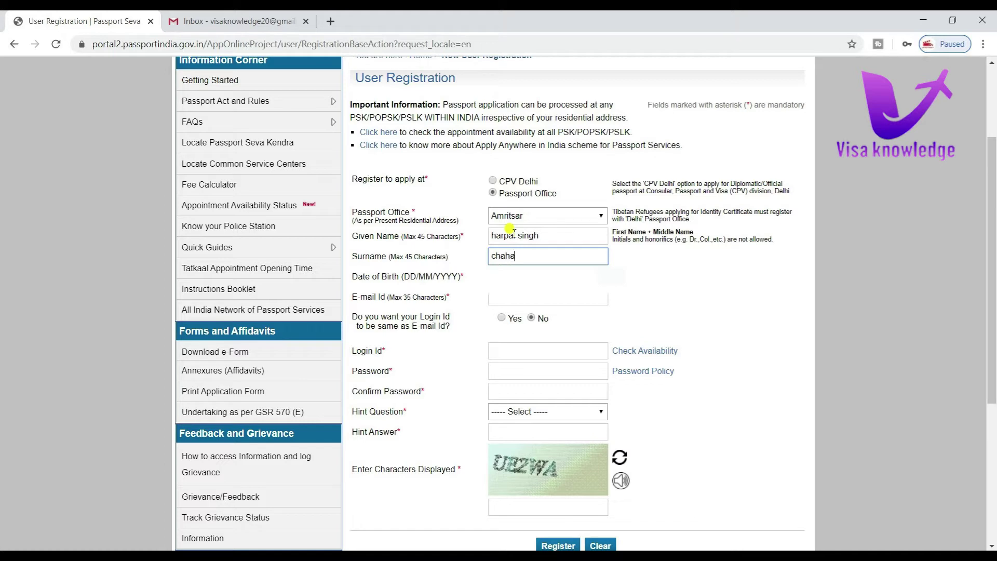
key("Tab")
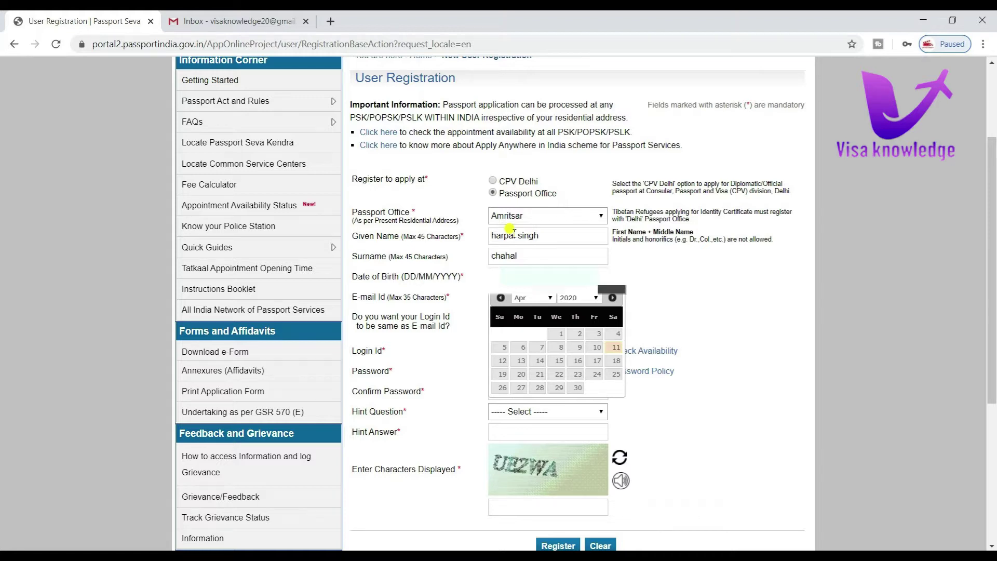
key("Escape")
key("Tab")
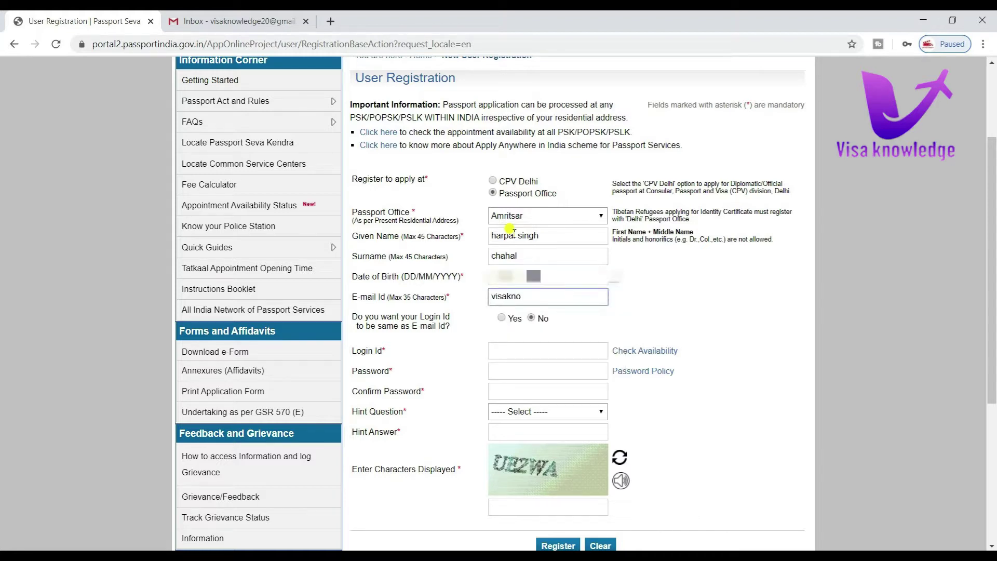
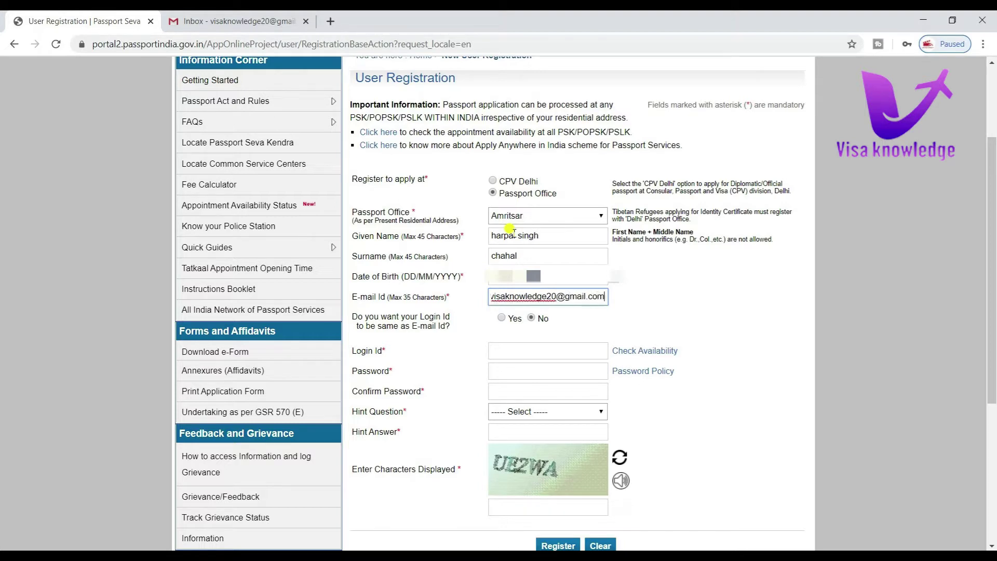
key("Tab")
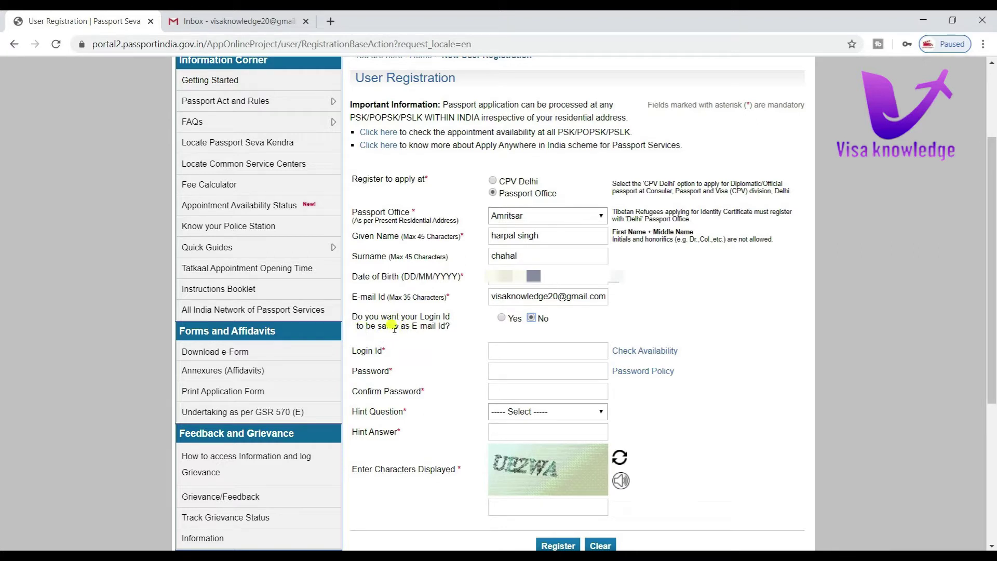
Set the login id to match the e-mail and review the Password Policy
left_click(501, 317)
left_click_drag(492, 353, 623, 350)
left_click(526, 370)
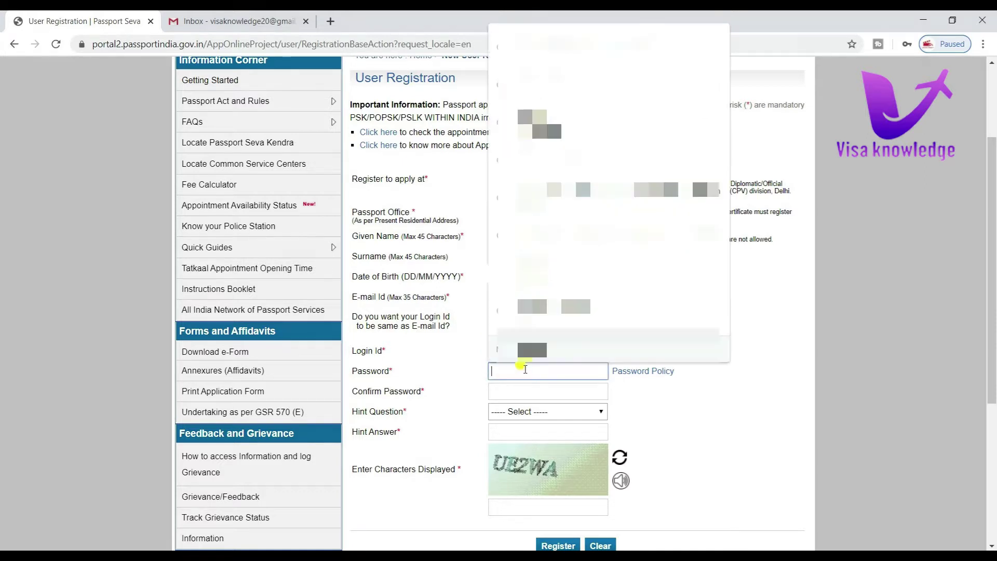
left_click(664, 400)
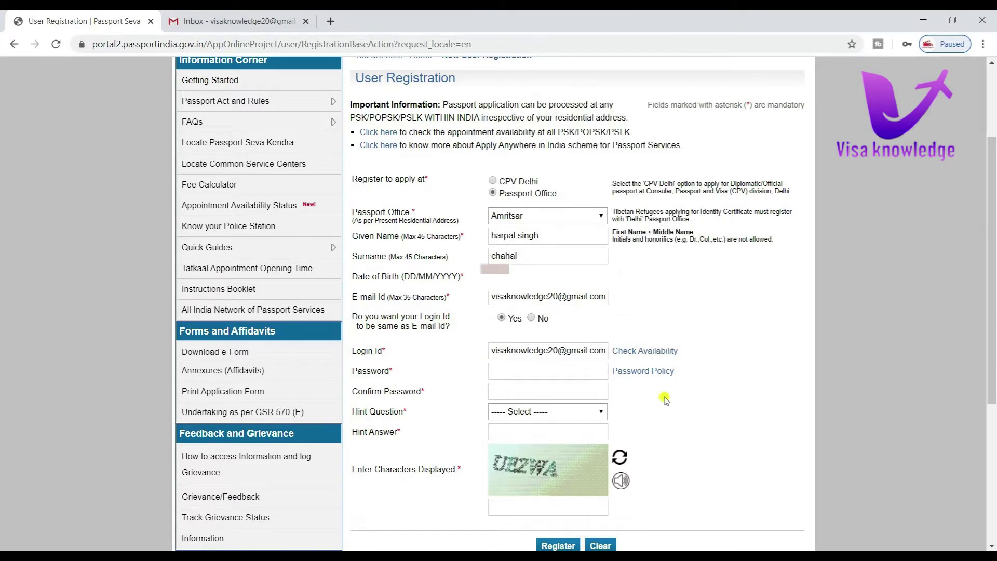
left_click(662, 371)
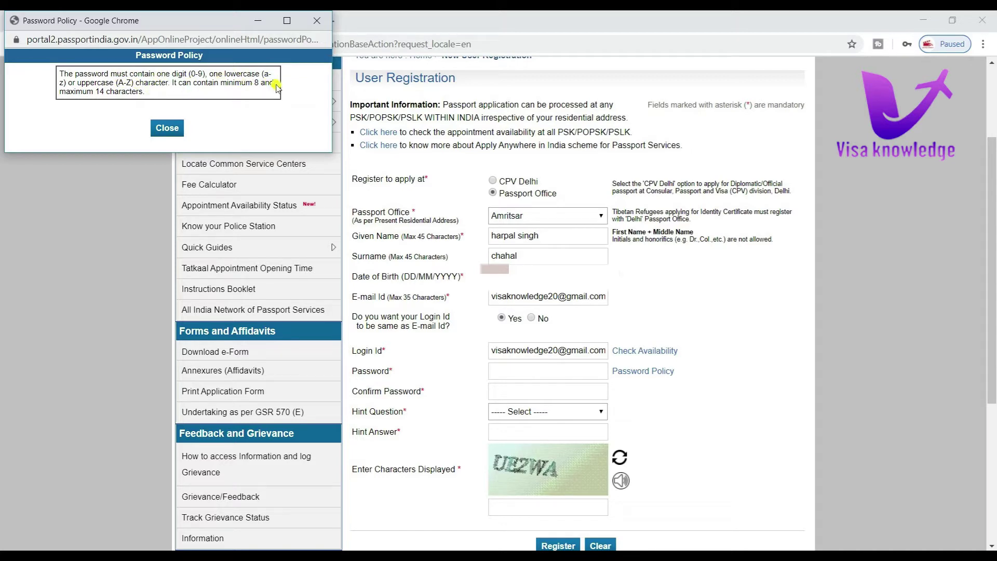
left_click(178, 128)
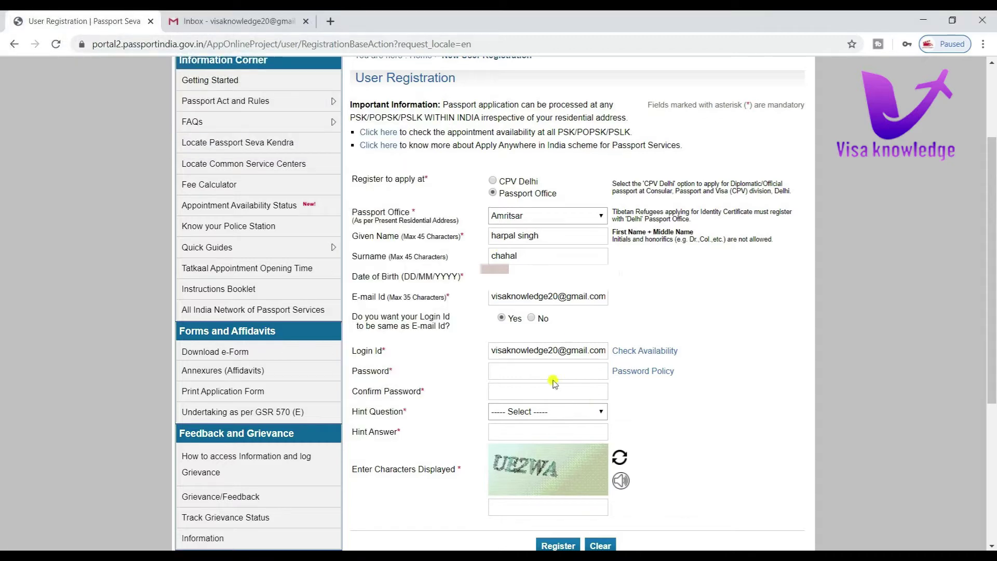
Enter the account password and retype it in Confirm Password
left_click(552, 372)
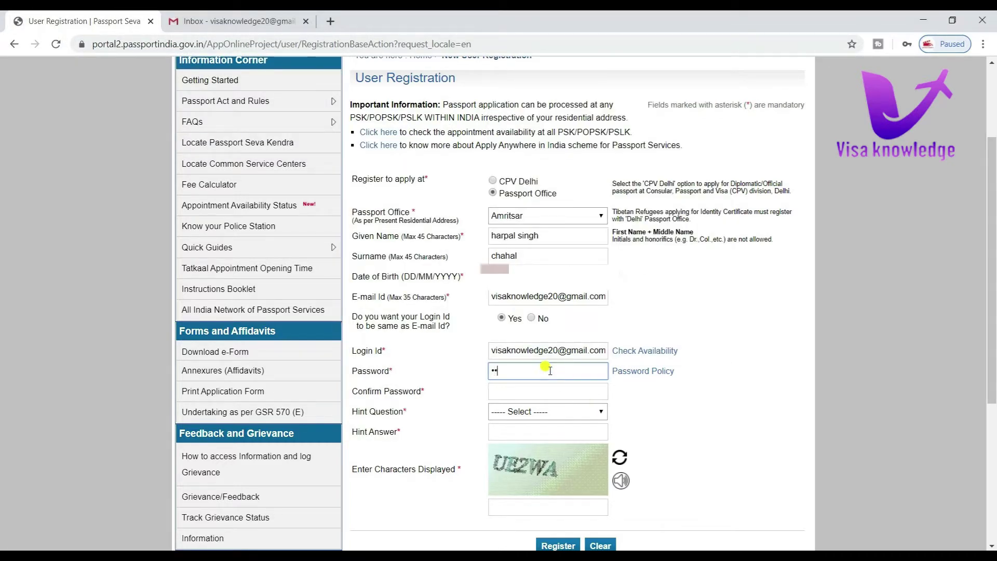
left_click(554, 393)
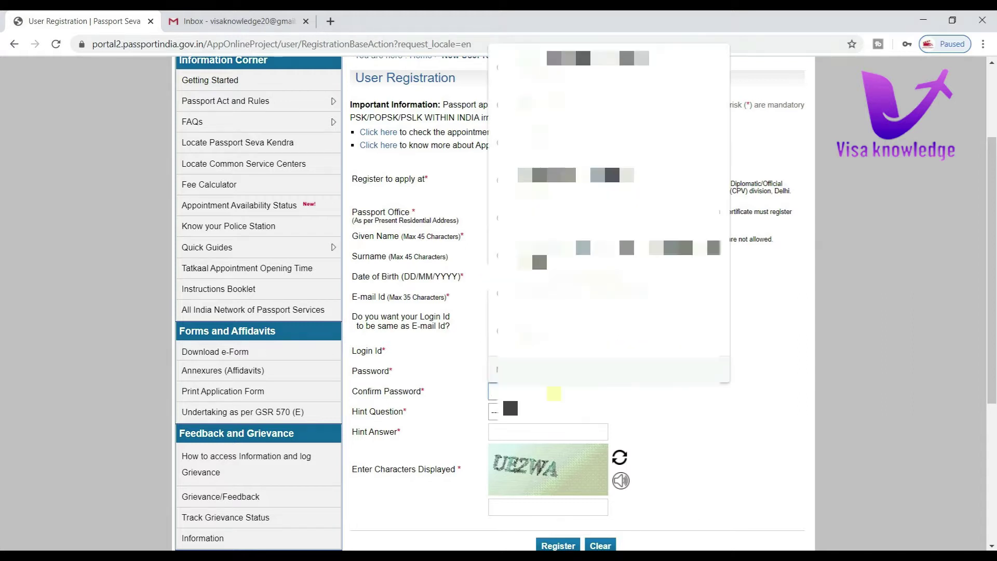
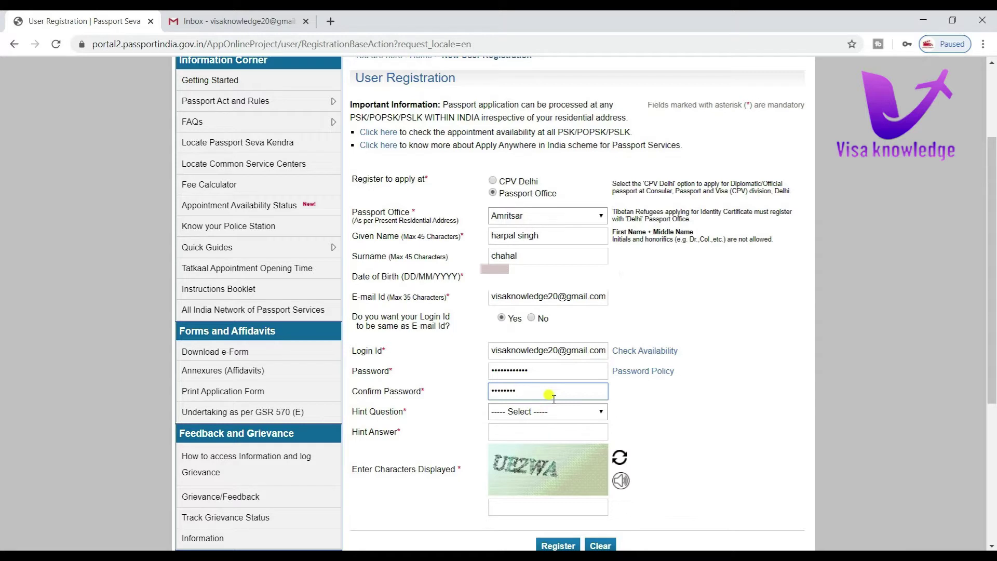
key("ctrl+a")
key("BackSpace")
Choose Birth City as hint question, enter its answer and the captcha, and Register
left_click(566, 414)
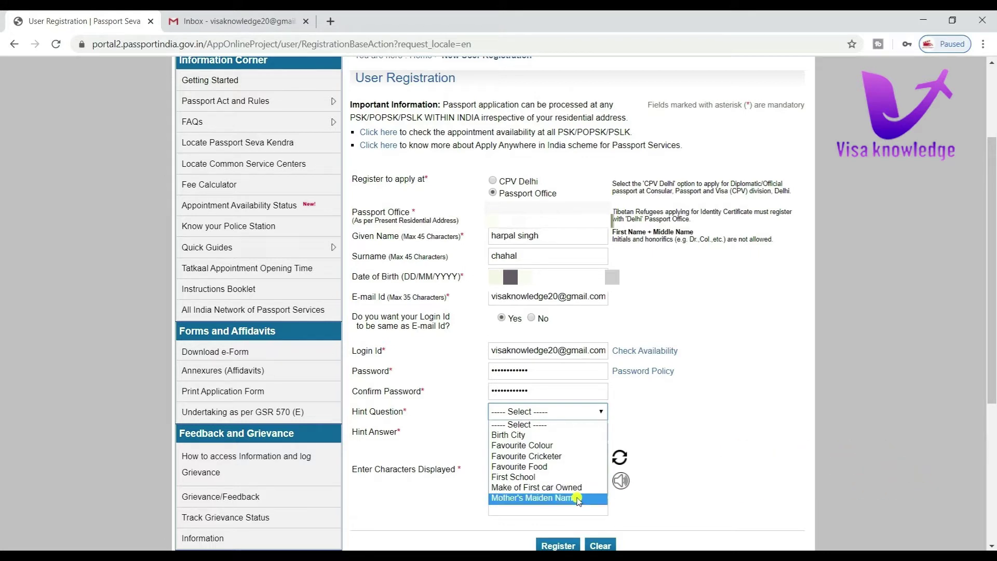
left_click(535, 437)
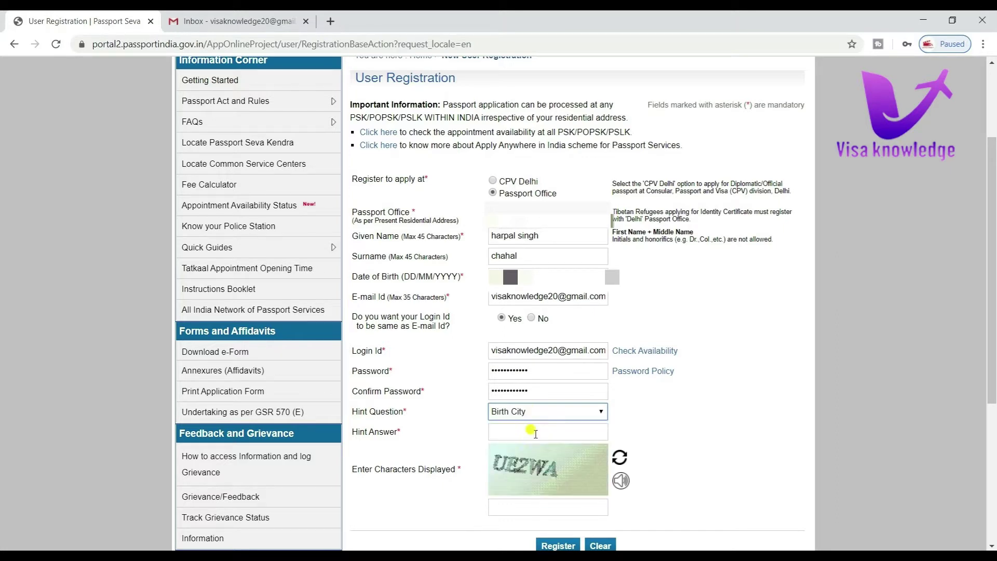
left_click(536, 432)
key("Escape")
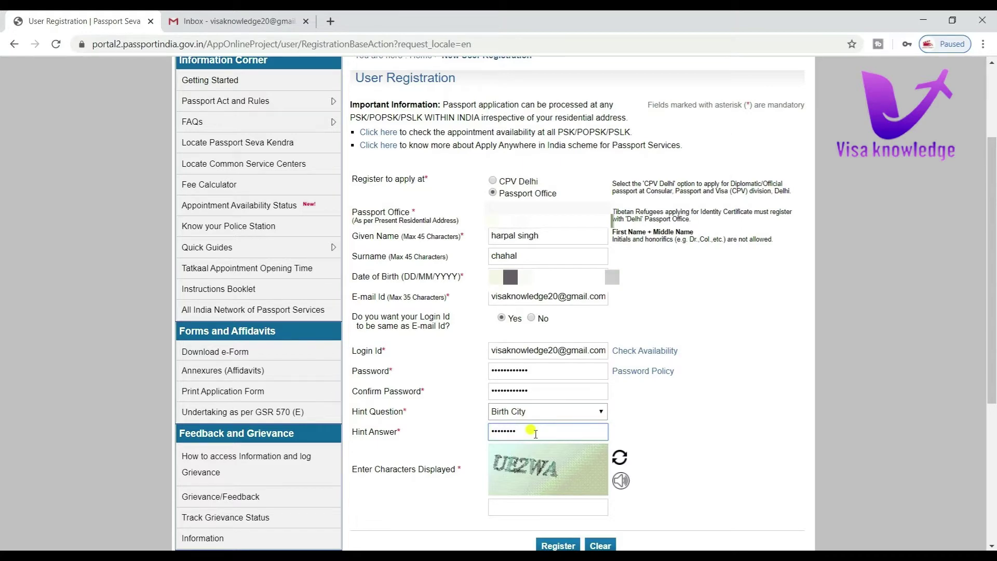
scroll(535, 433, "down", 1)
left_click(506, 442)
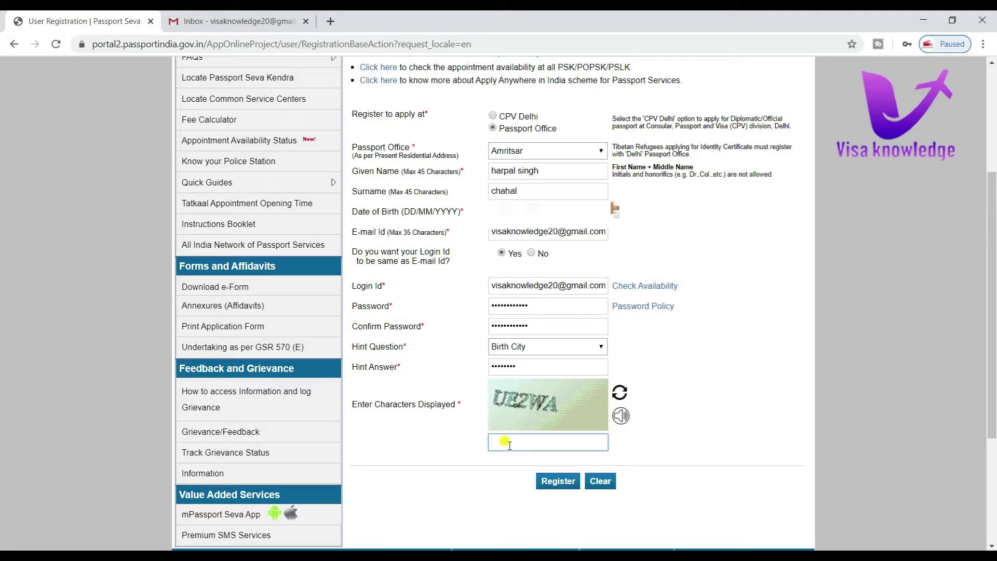
left_click(553, 481)
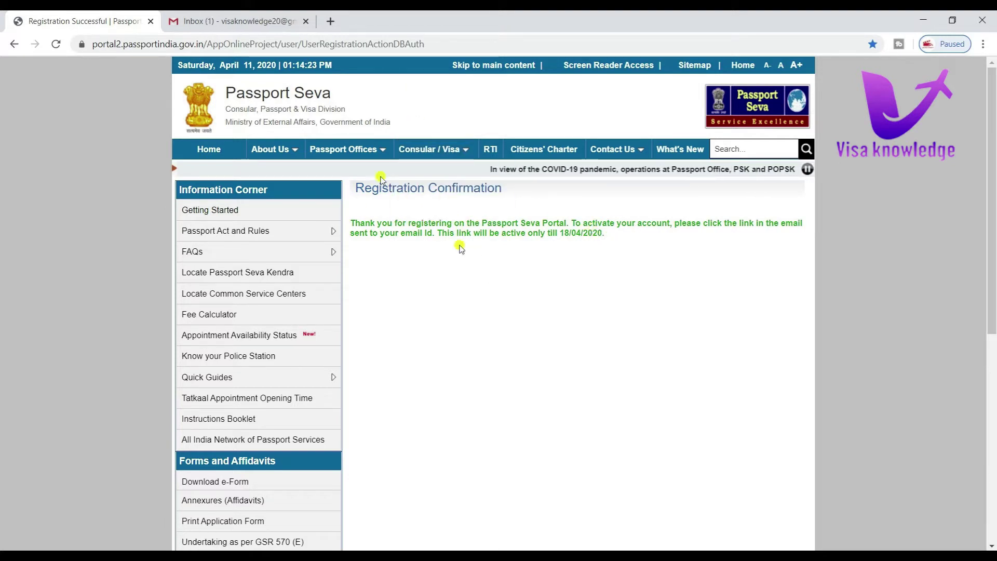
In Gmail, open the Passport Seva Registration Confirmation email and follow its activation link
left_click(258, 19)
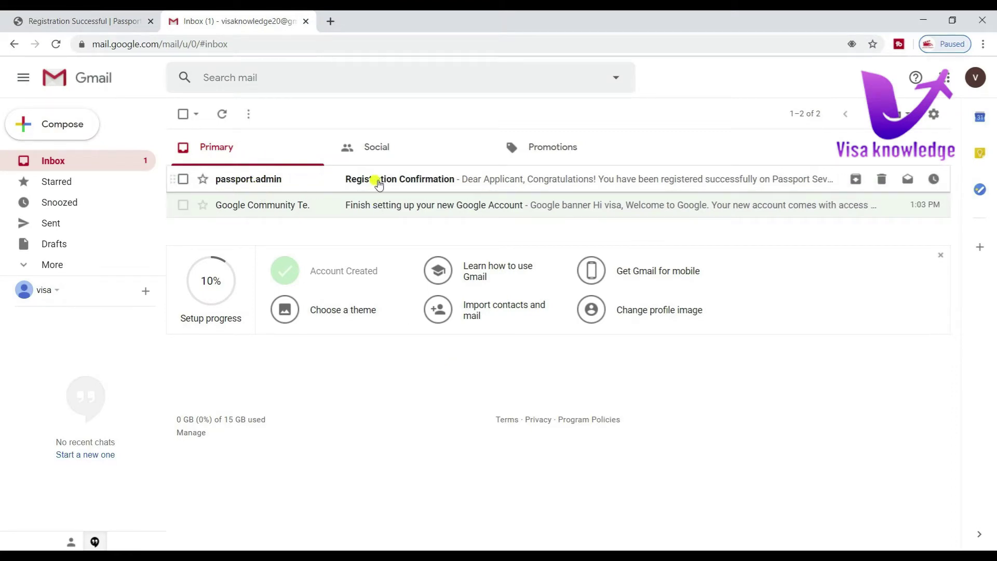
left_click(378, 180)
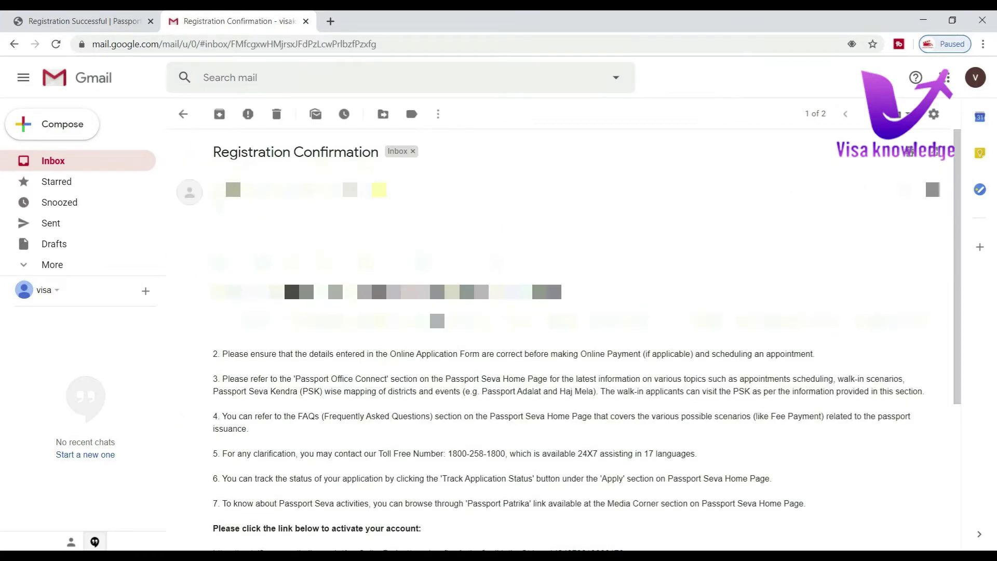
scroll(416, 357, "down", 4)
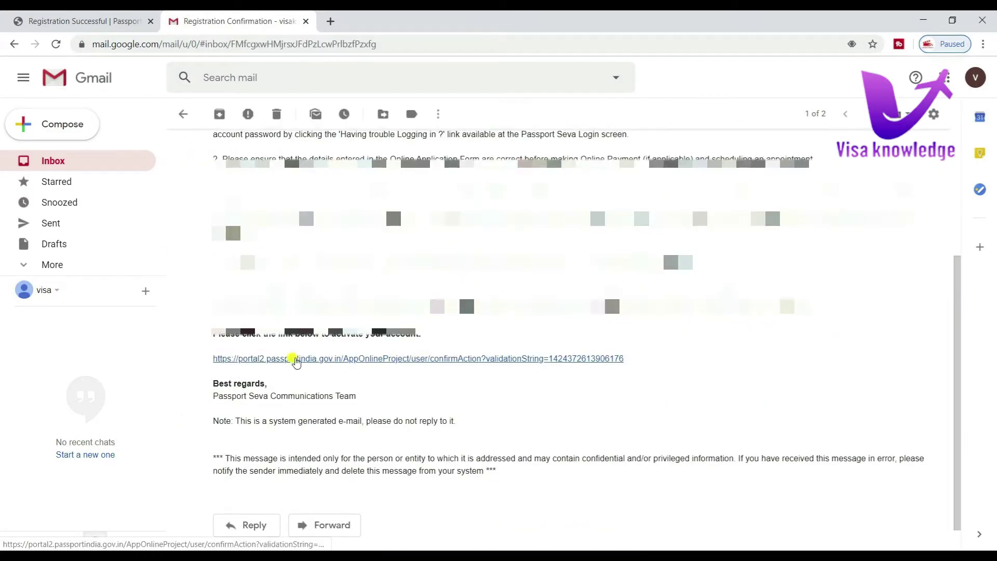
left_click(329, 359)
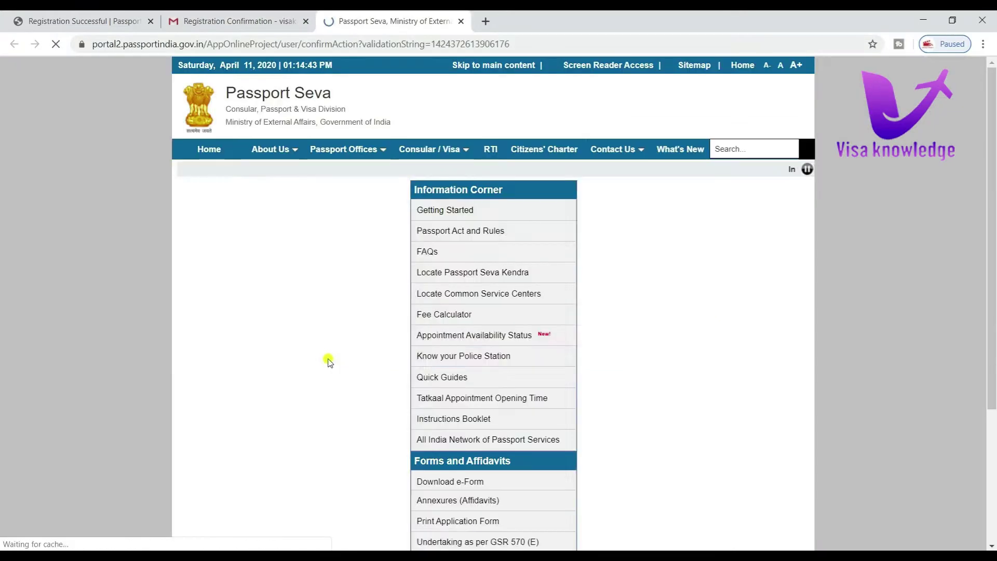
Enter the registered e-mail as User Id, submit it, and check the account-activated message
left_click(470, 209)
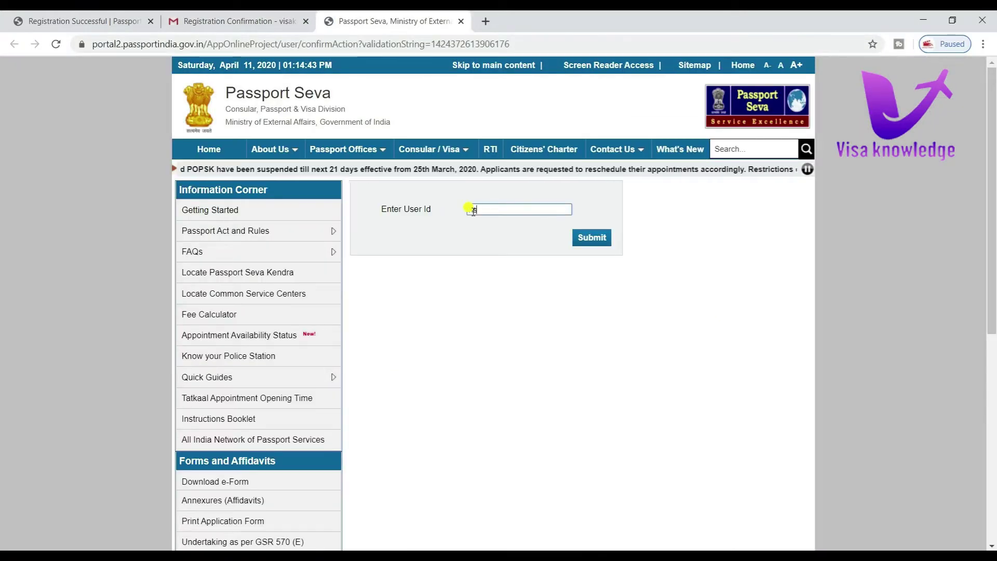
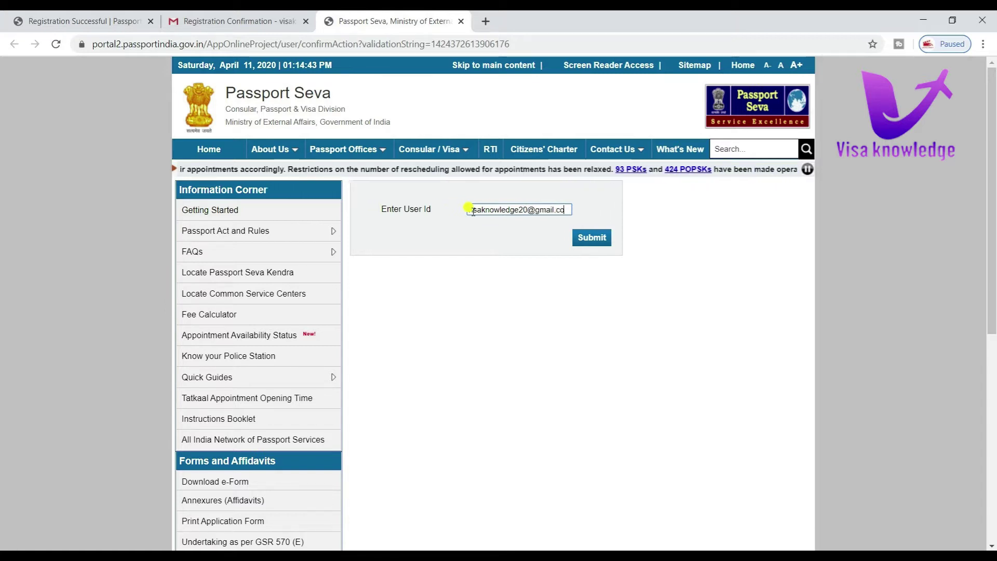
left_click(591, 237)
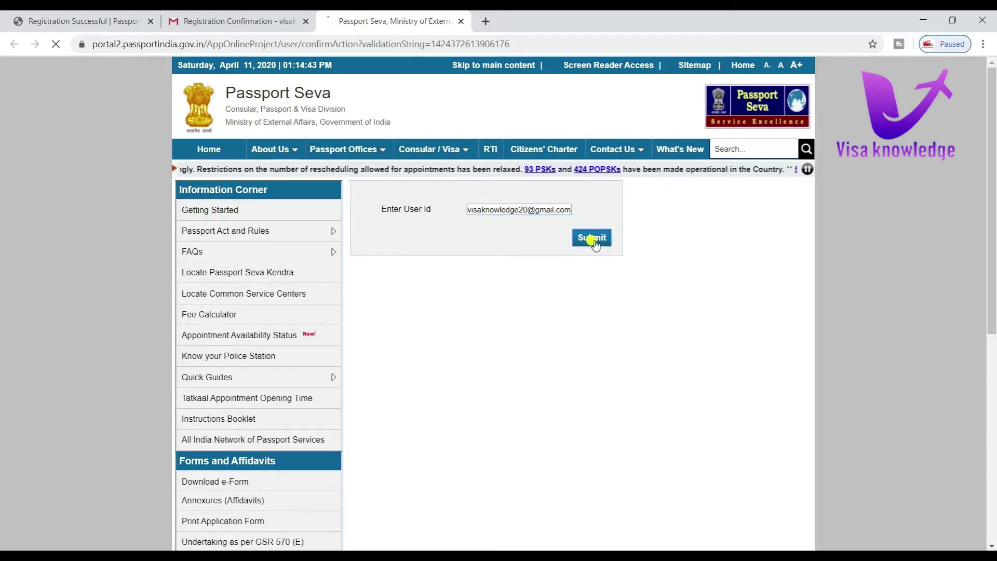
left_click_drag(551, 197, 353, 195)
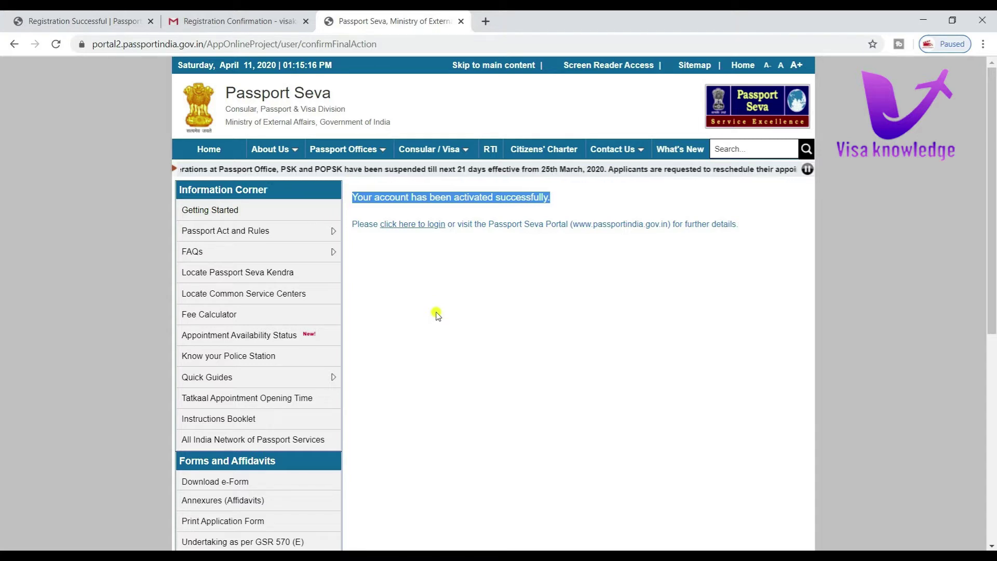
left_click(510, 339)
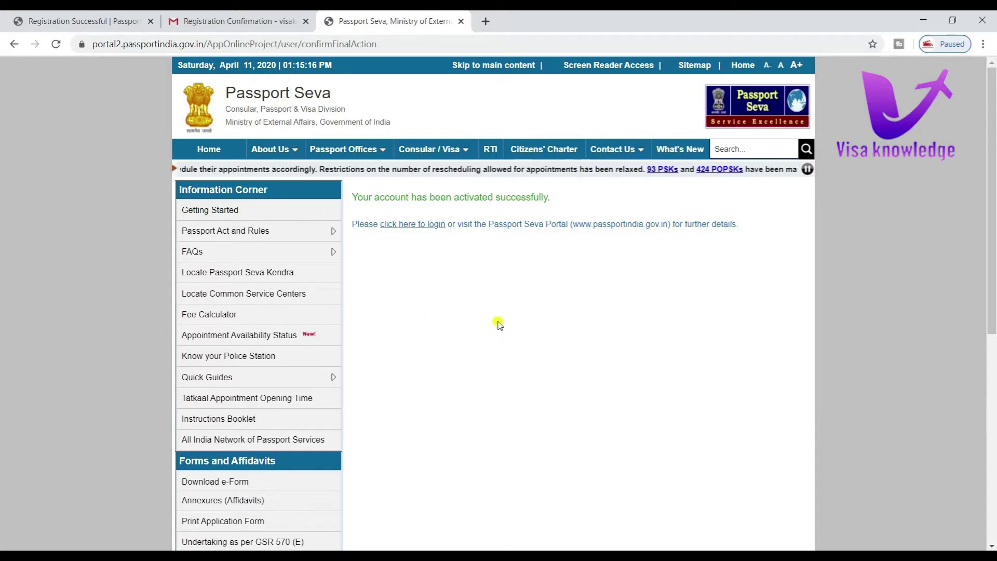
Log in to the applicant account with the login ID, password and captcha characters
left_click(416, 225)
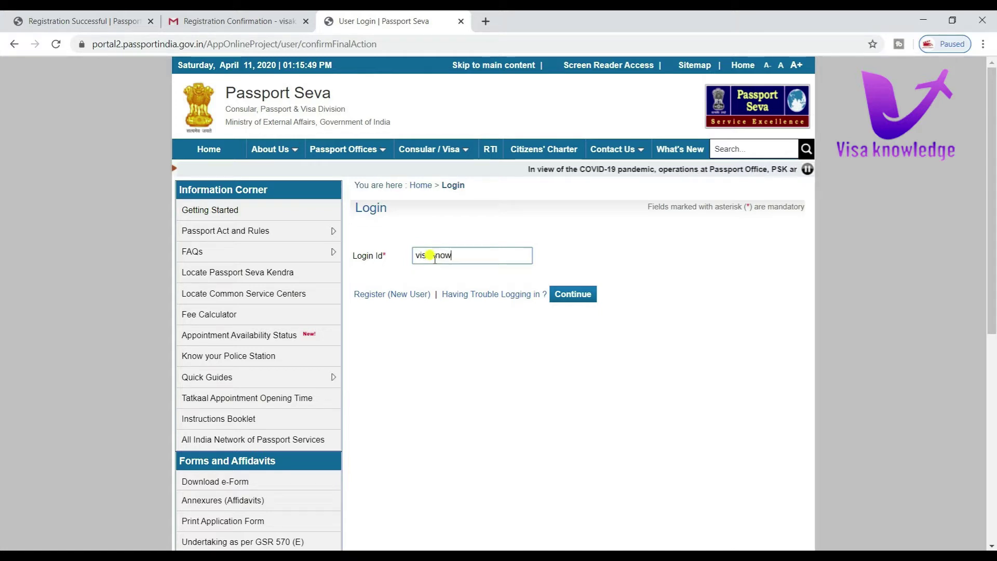
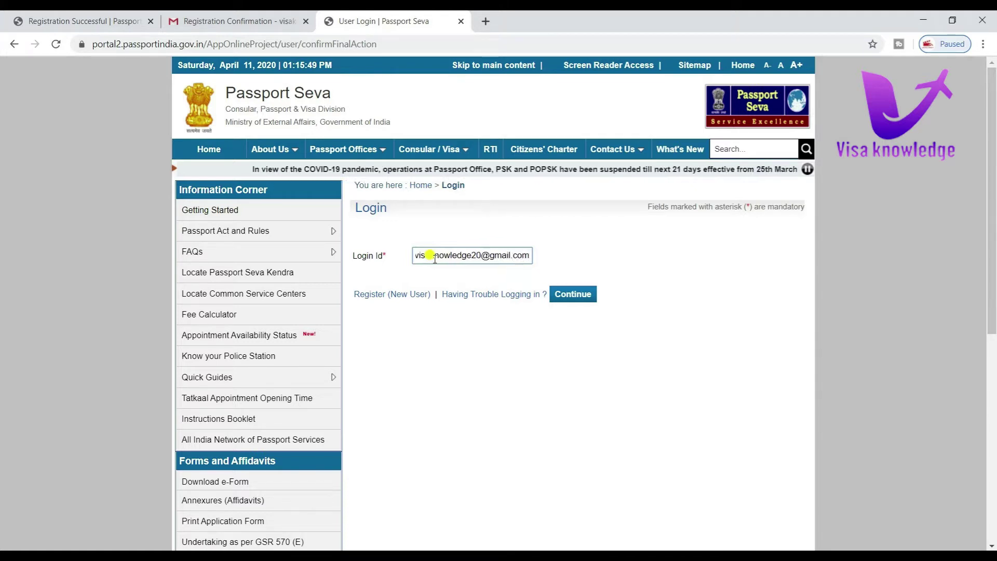
left_click(568, 296)
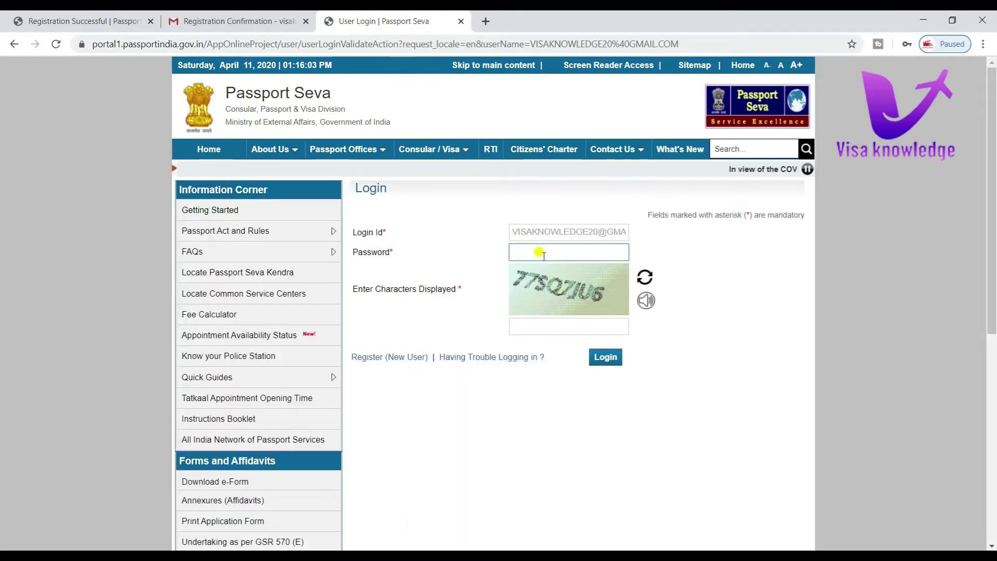
type("**")
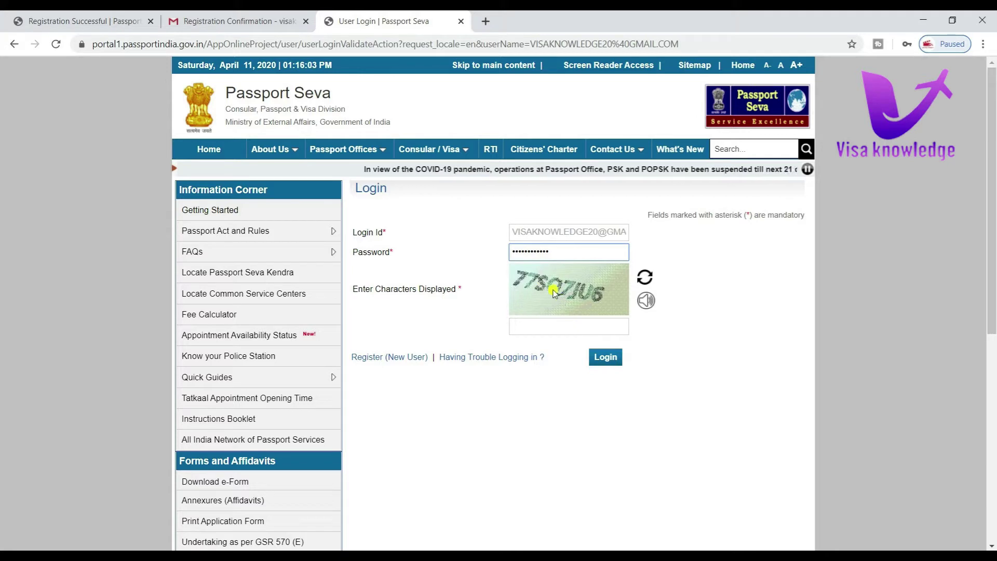
left_click(542, 325)
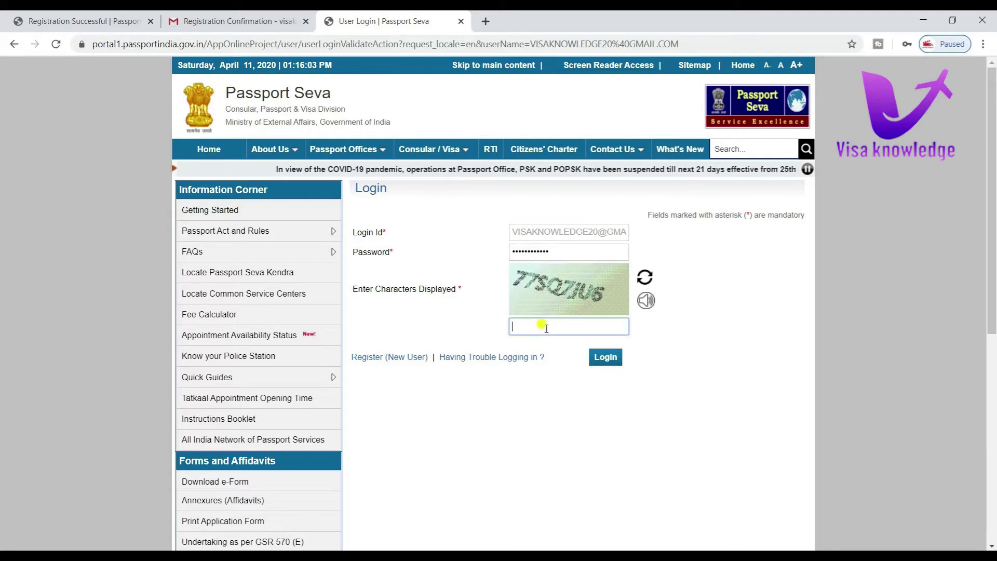
type("77S")
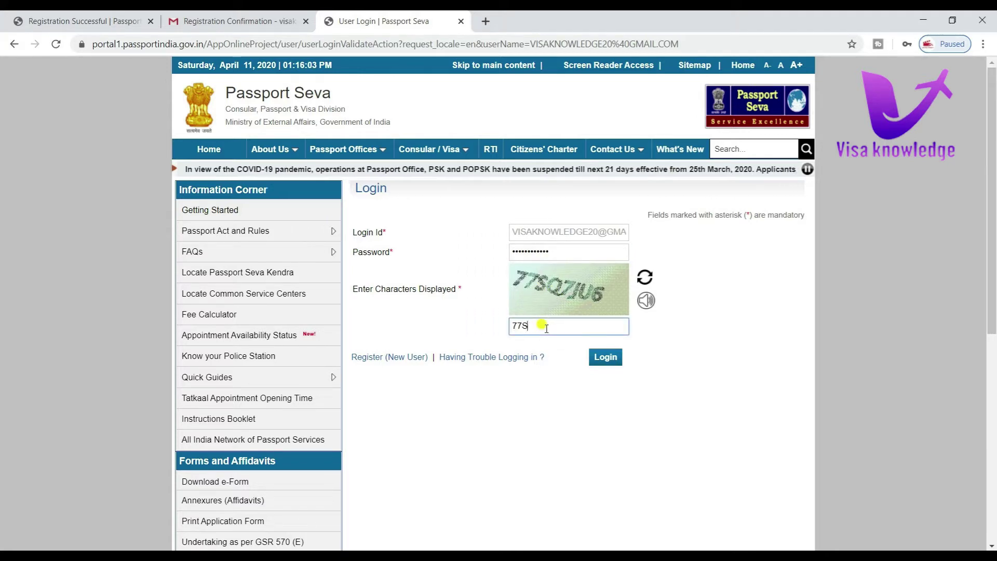
type("Q")
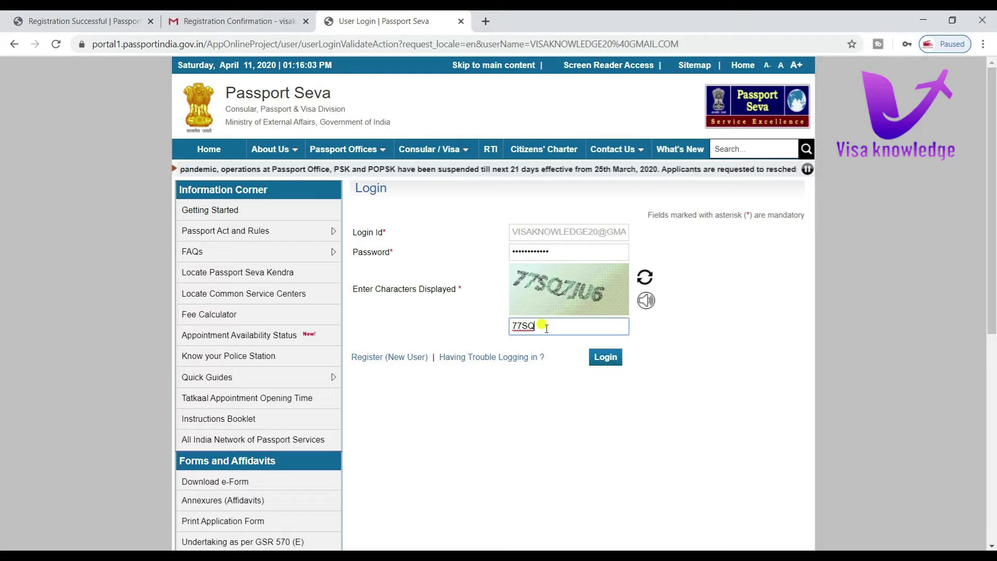
type("7J")
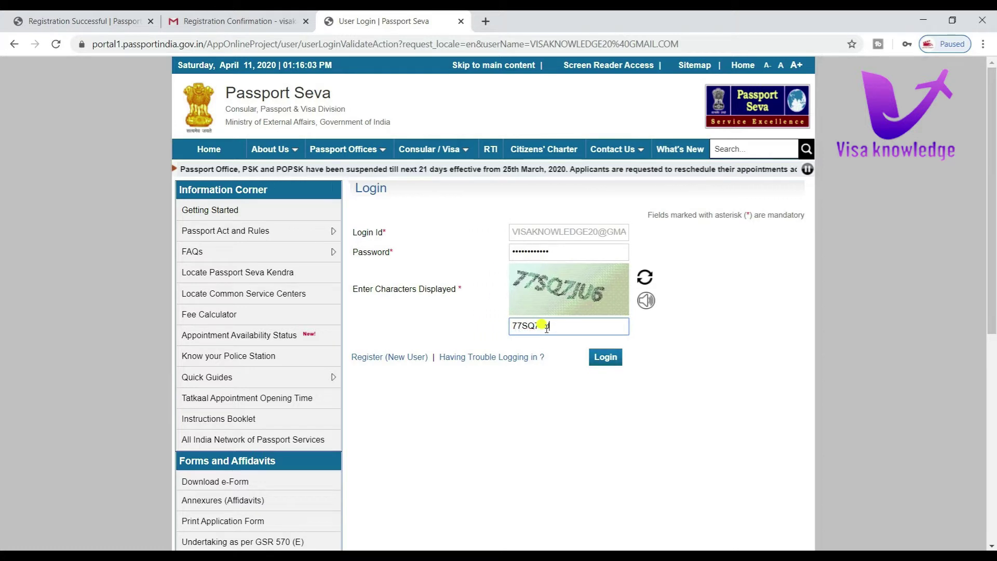
type("U6")
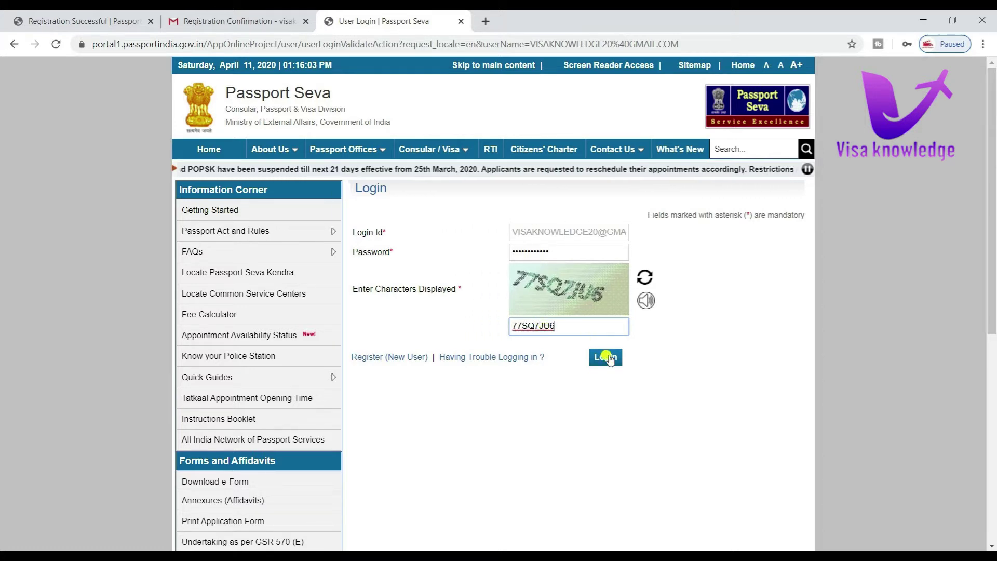
left_click(609, 358)
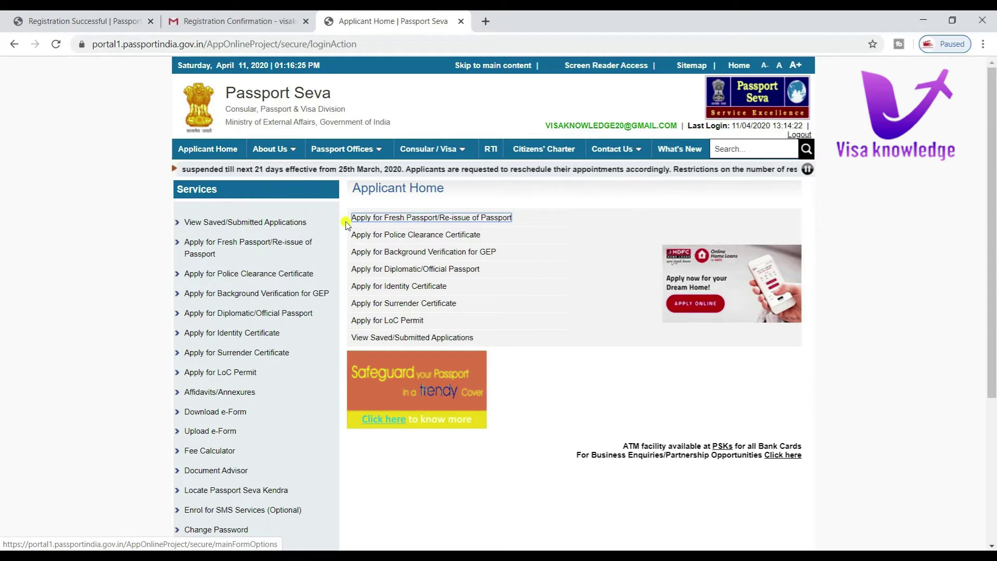
Open Apply for Fresh Passport/Re-issue of Passport and choose to fill the form online
left_click_drag(354, 183, 445, 188)
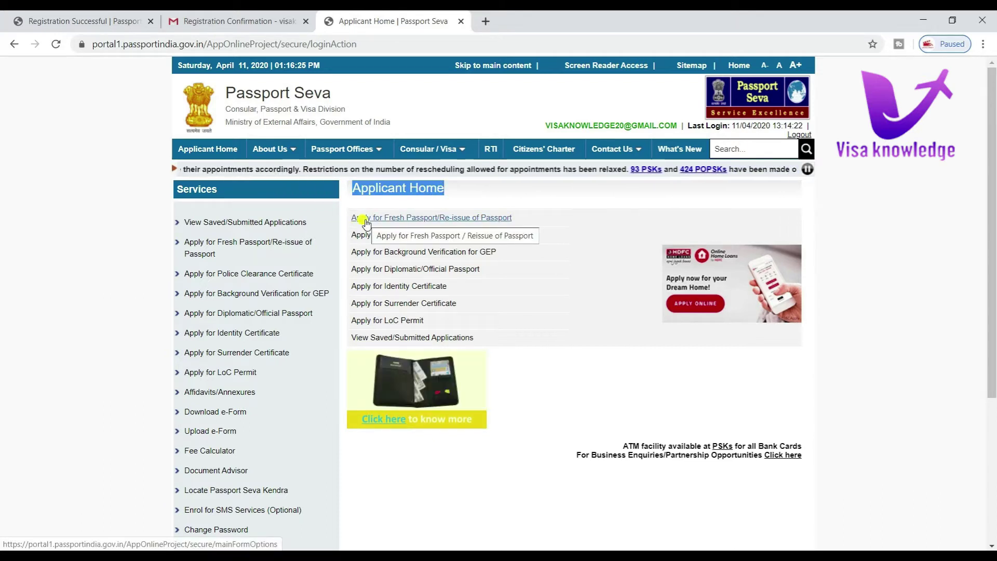
left_click(367, 222)
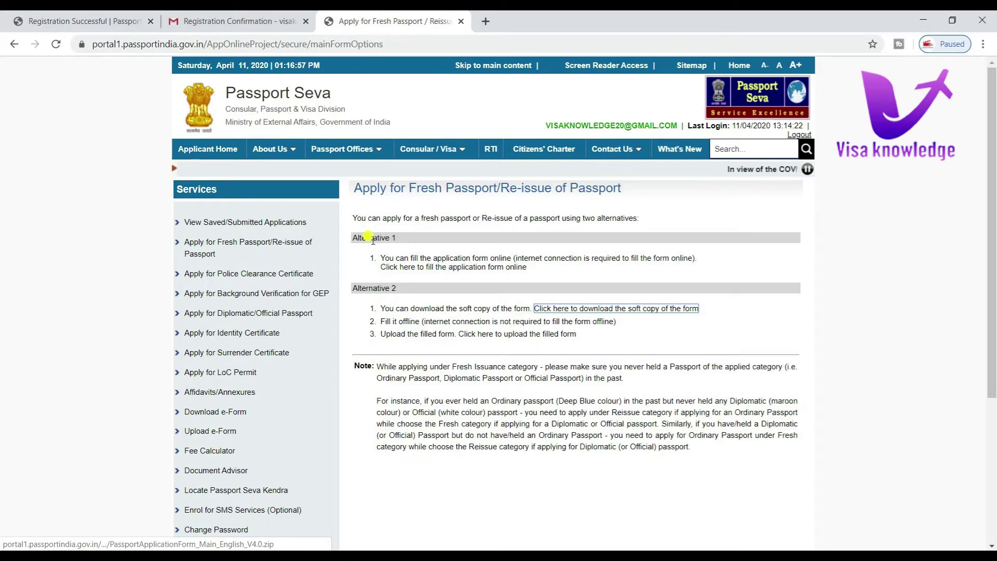
left_click_drag(352, 237, 402, 275)
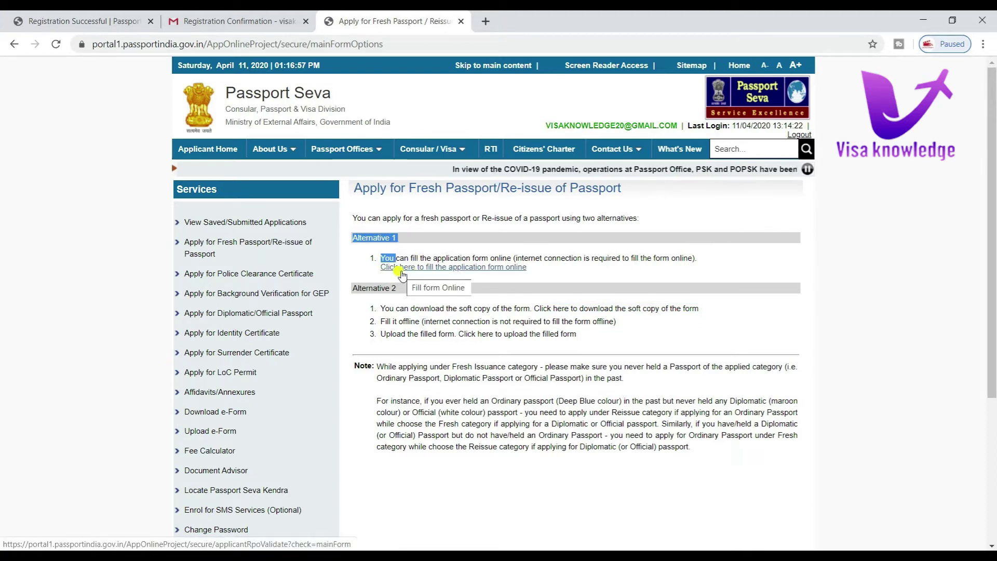
left_click(410, 268)
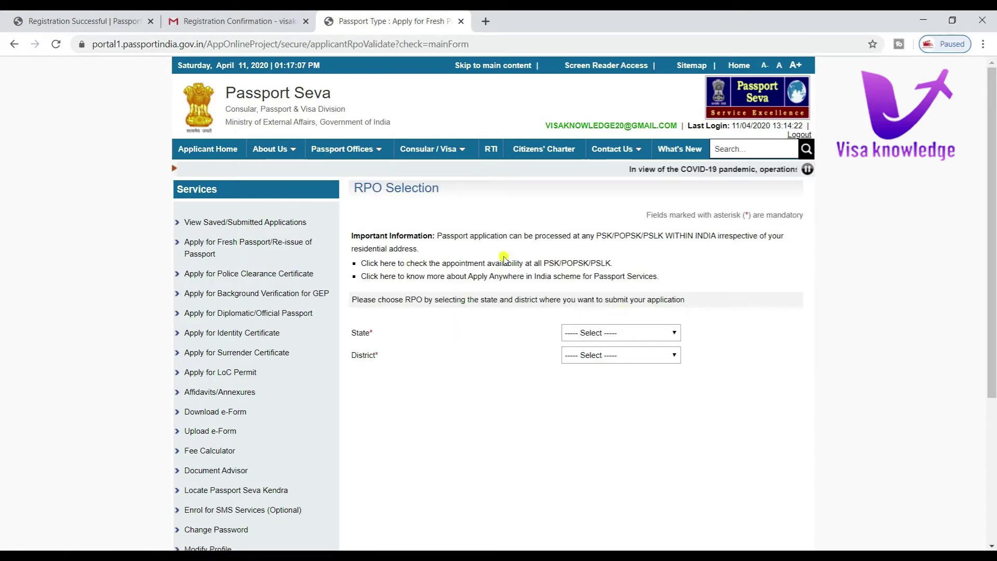
Select Punjab as the state and Amritsar as the district on RPO Selection
left_click(716, 329)
left_click(673, 333)
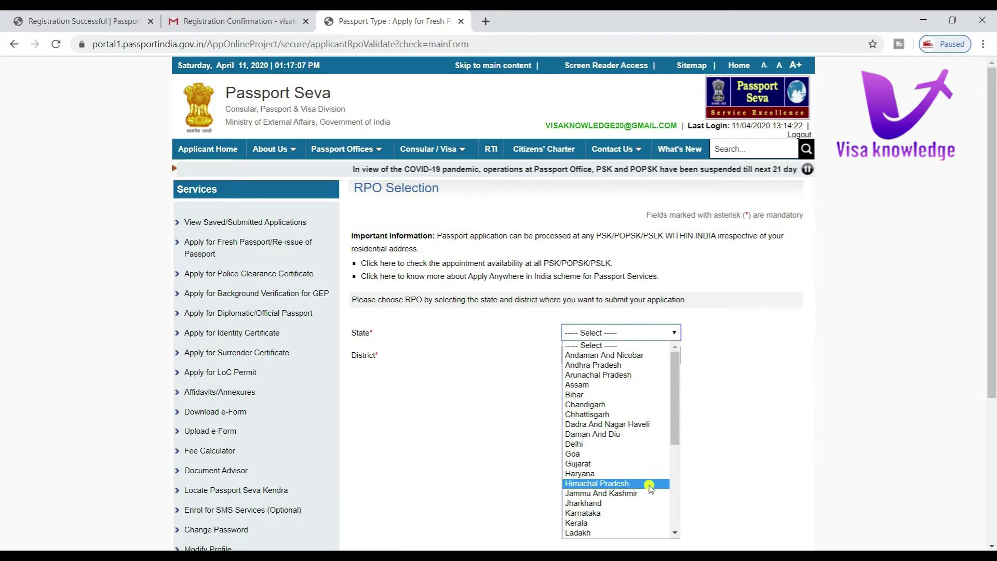
scroll(646, 478, "down", 3)
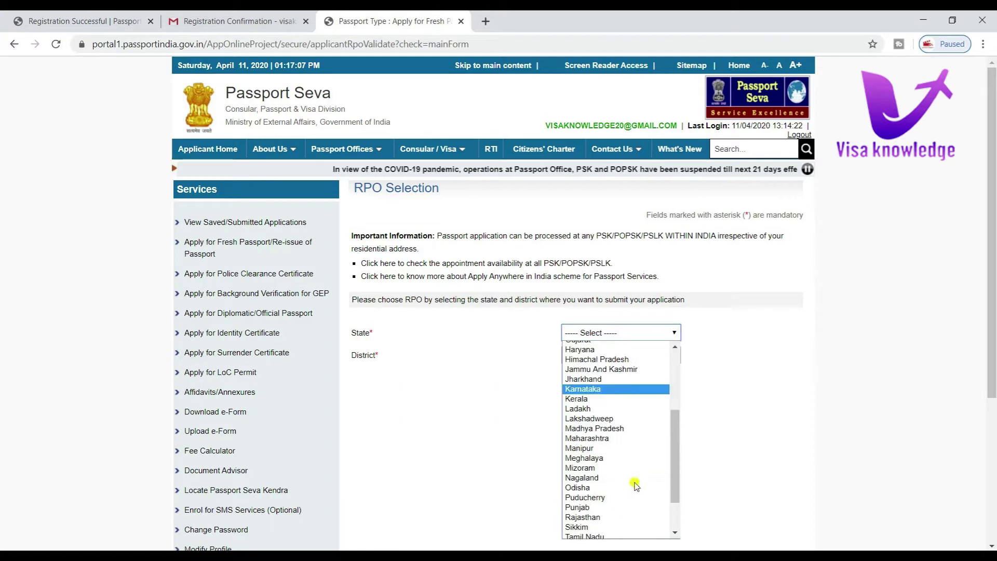
left_click(613, 502)
left_click(631, 357)
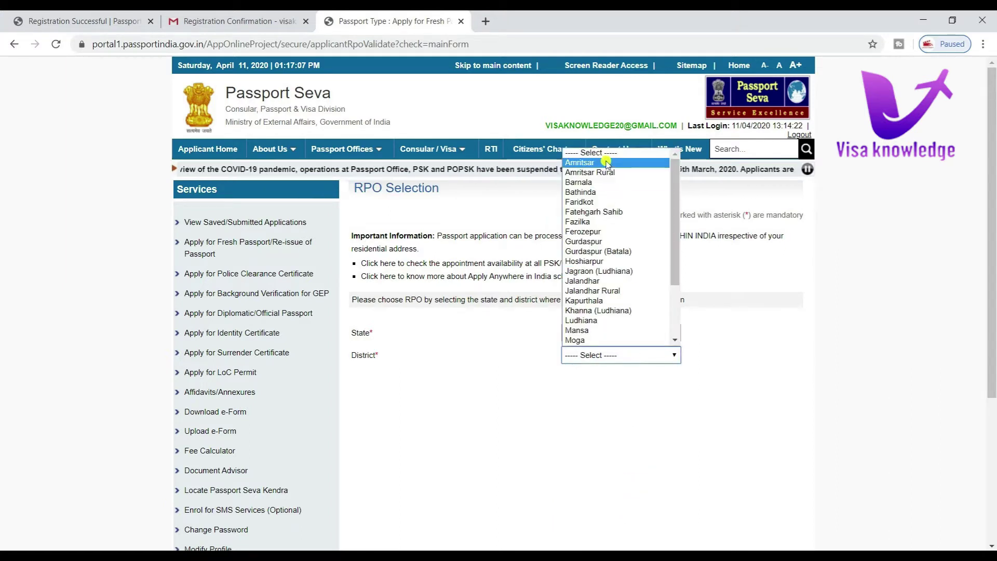
scroll(587, 322, "down", 3)
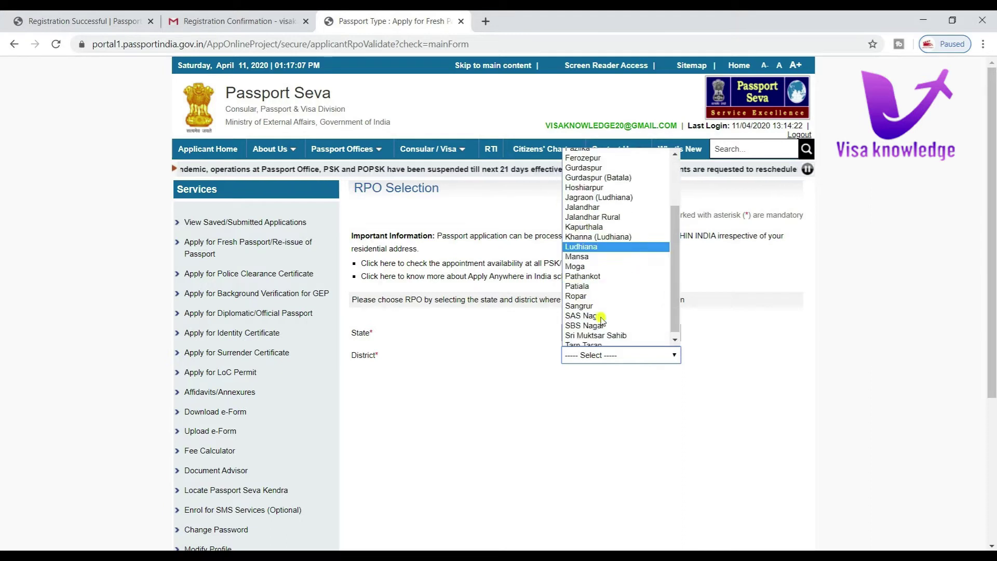
scroll(595, 234, "up", 3)
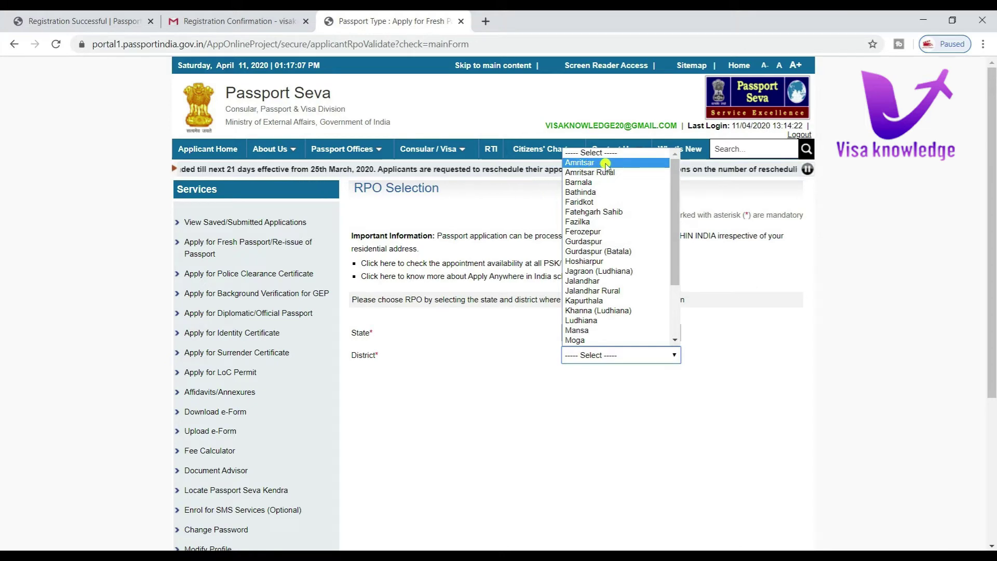
left_click(605, 163)
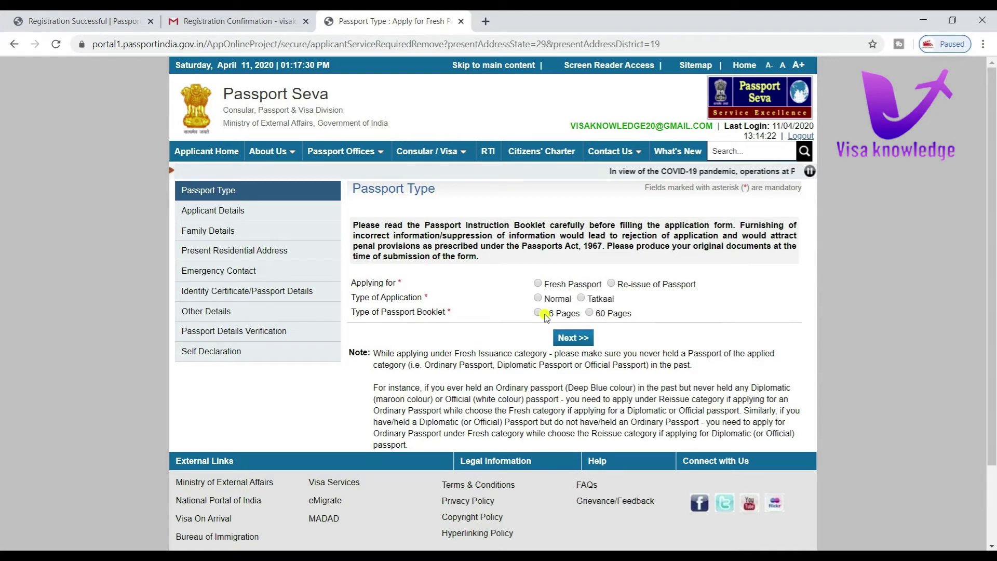
Choose Fresh Passport, Normal application type and a 36-page booklet, then continue
scroll(544, 316, "down", 2)
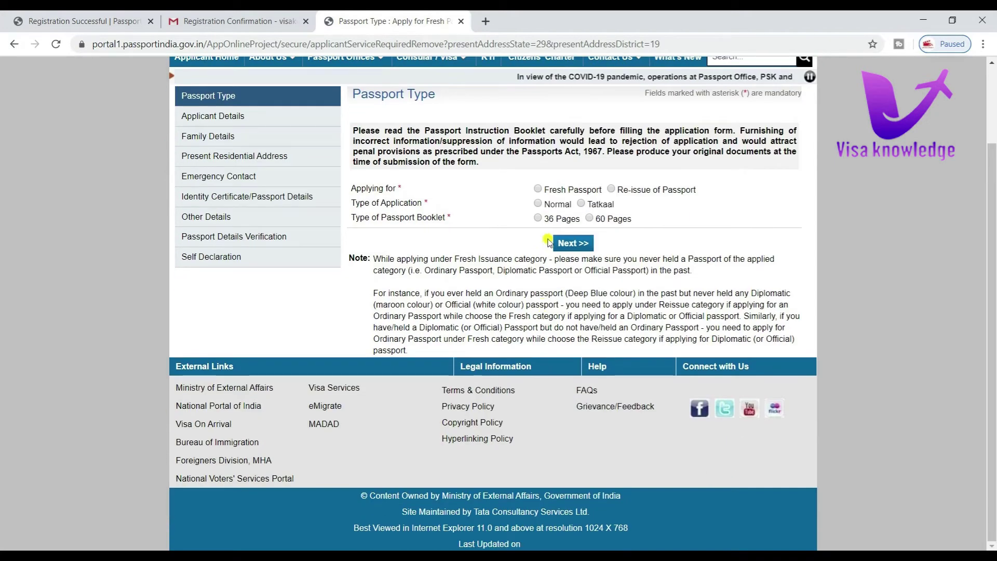
scroll(549, 250, "up", 2)
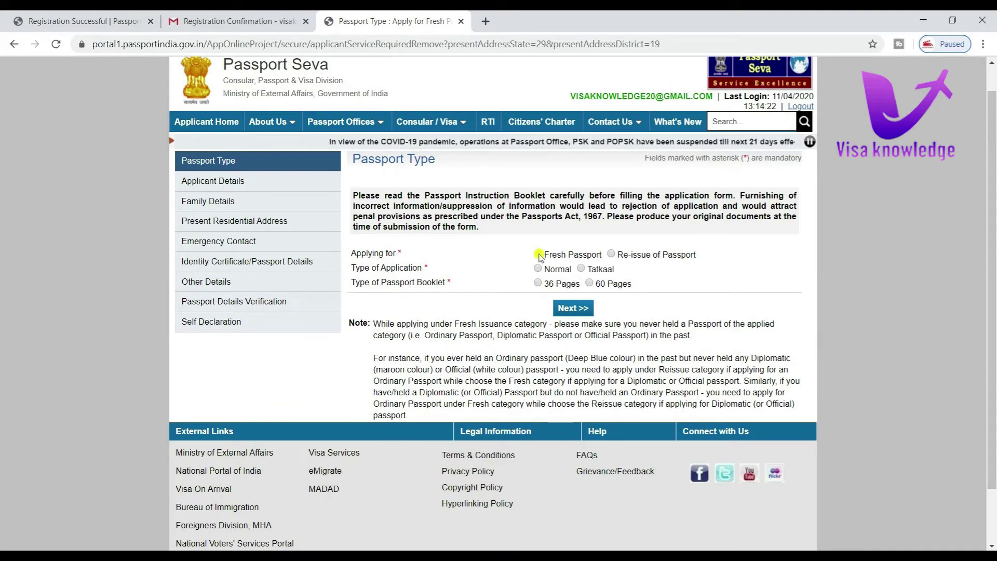
left_click(539, 255)
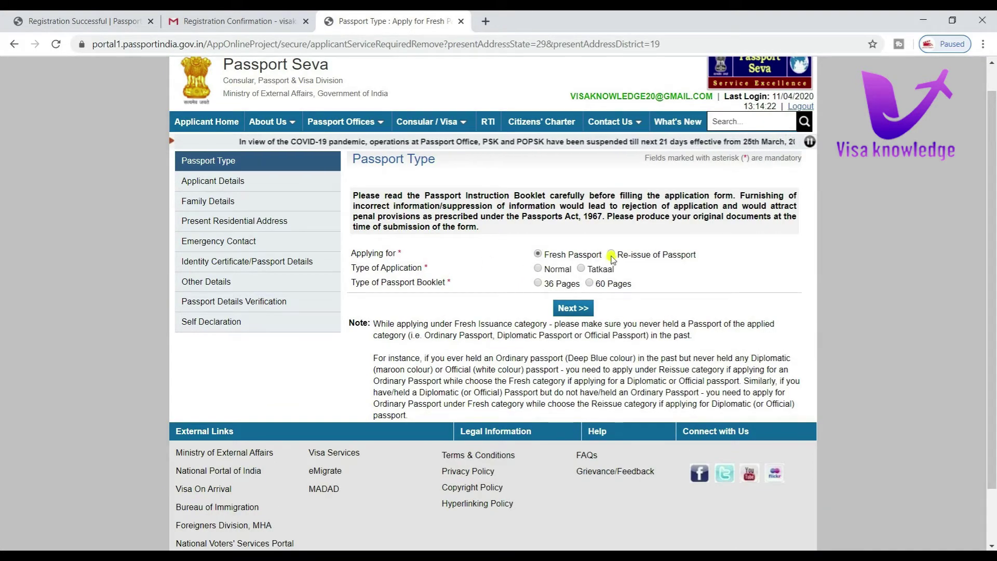
left_click(611, 254)
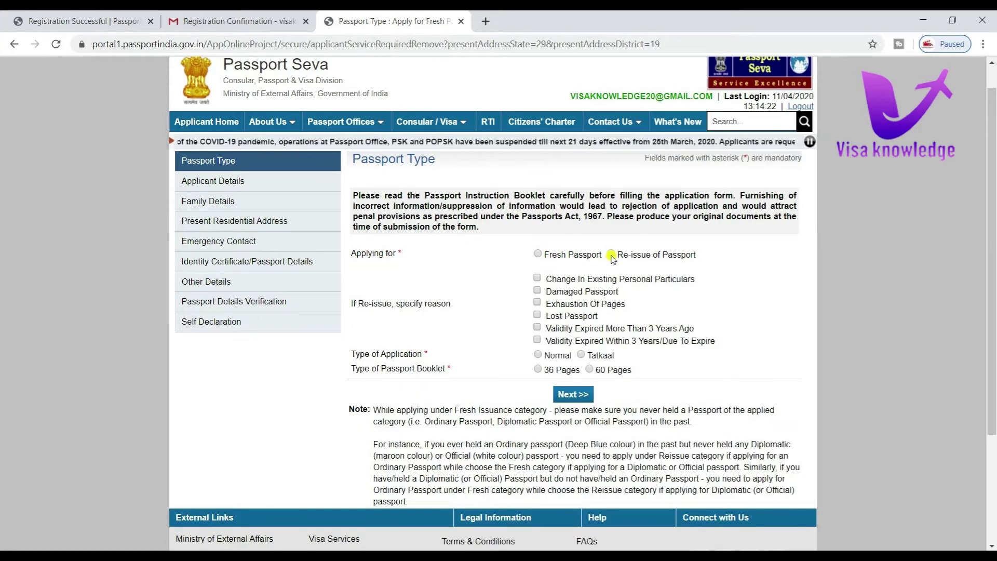
left_click(539, 254)
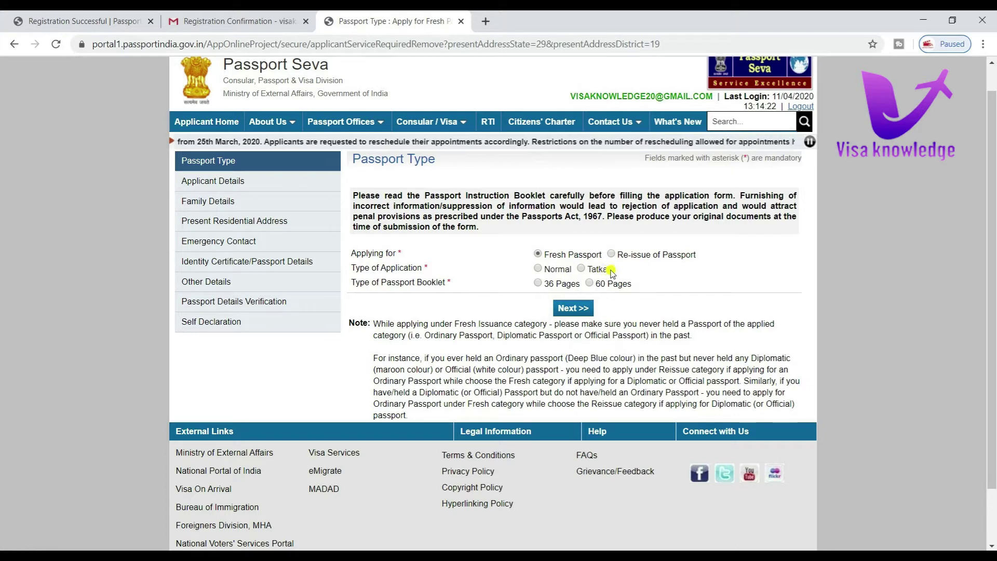
left_click(538, 269)
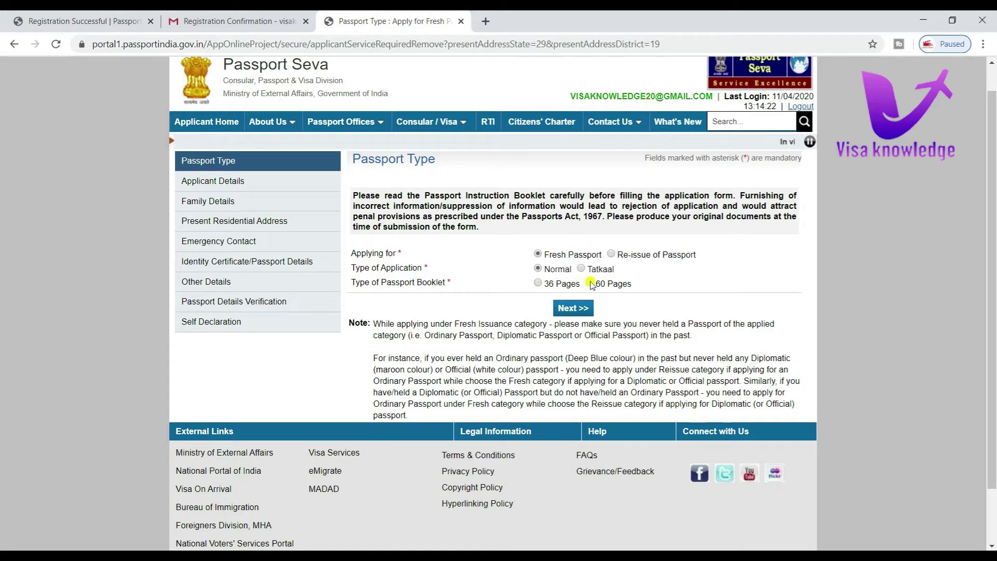
left_click(538, 283)
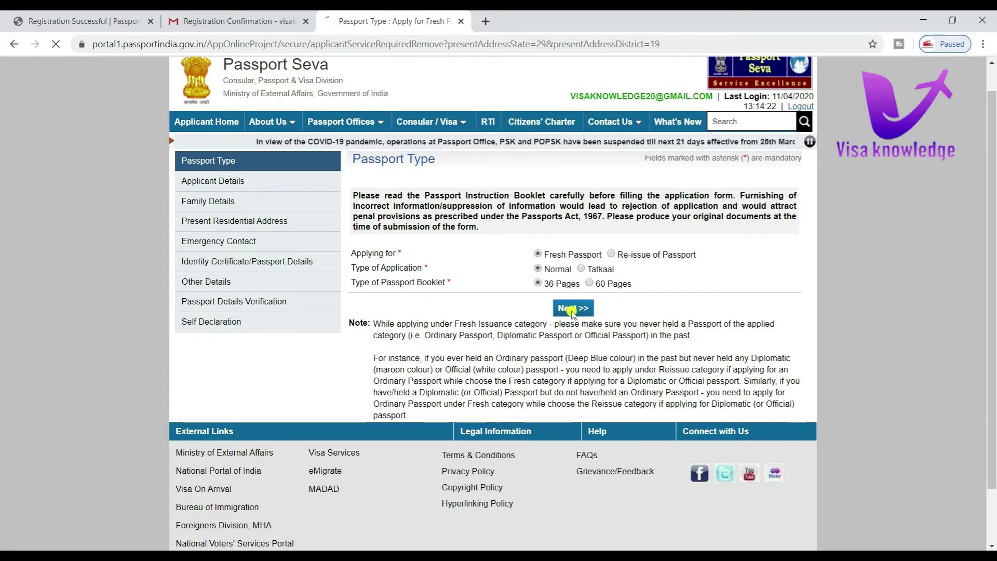
left_click(571, 309)
Enter the applicant's given name in the Applicant Details form
scroll(602, 325, "down", 5)
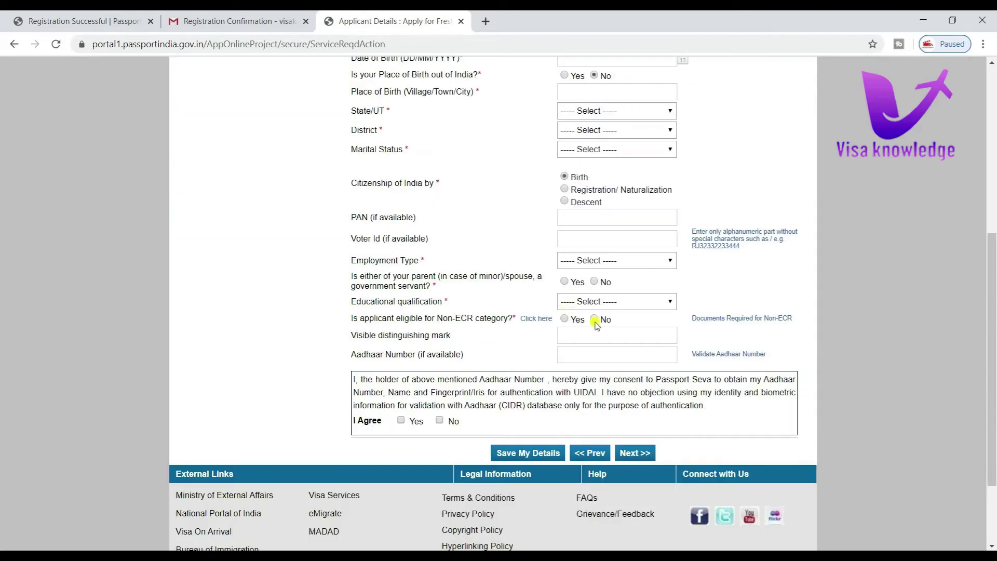
scroll(603, 327, "up", 6)
left_click(597, 255)
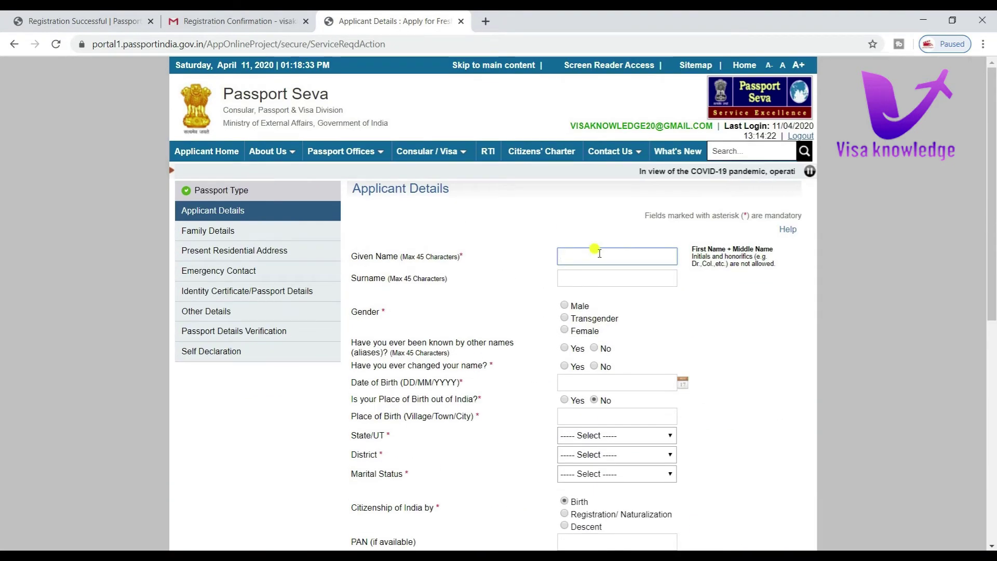
left_click_drag(351, 189, 452, 192)
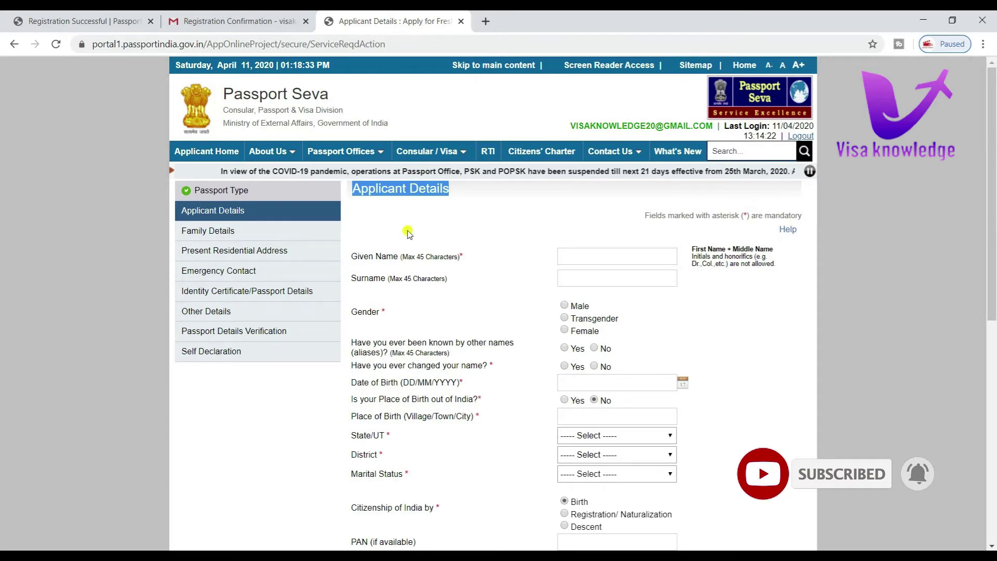
scroll(405, 237, "down", 5)
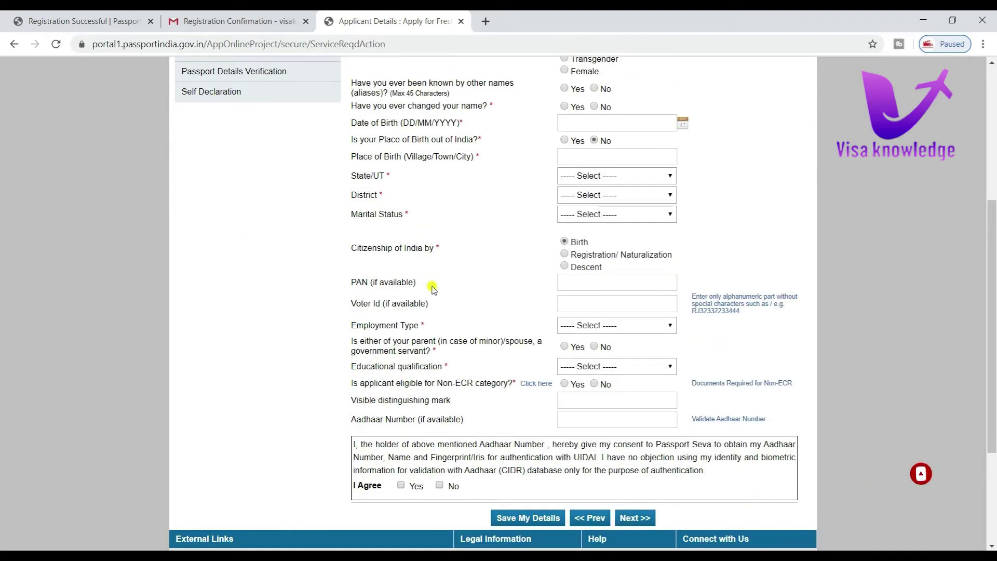
scroll(424, 271, "up", 4)
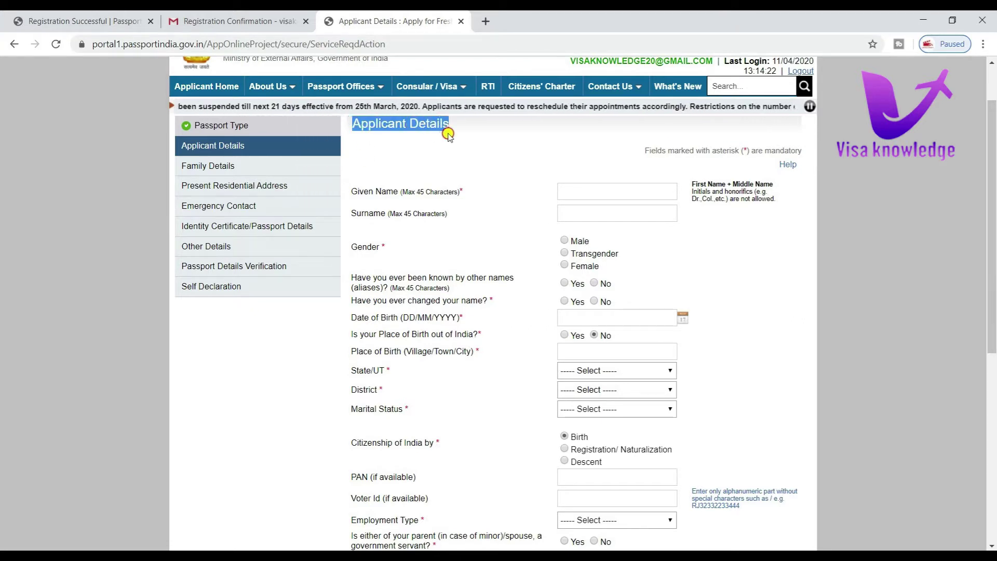
left_click(565, 193)
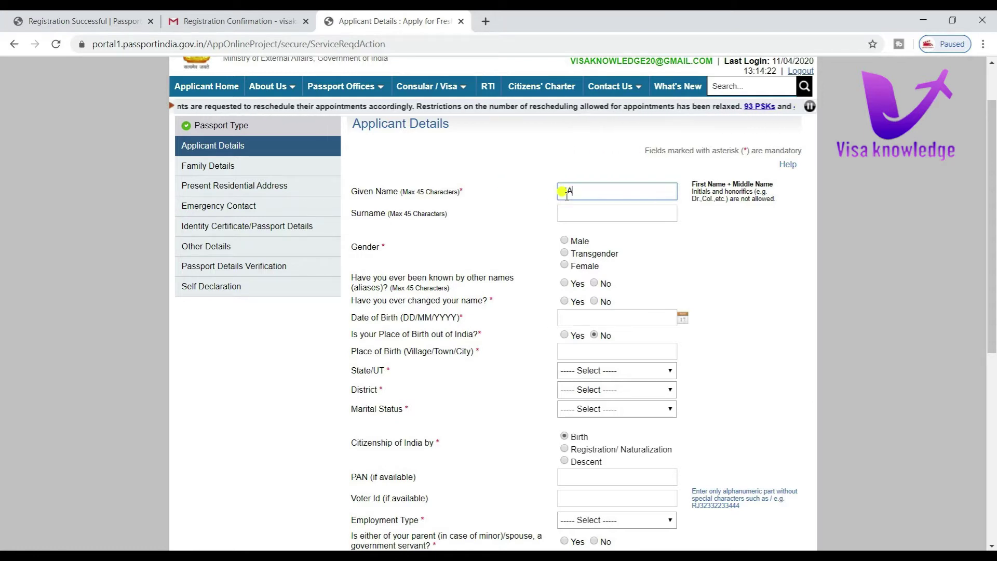
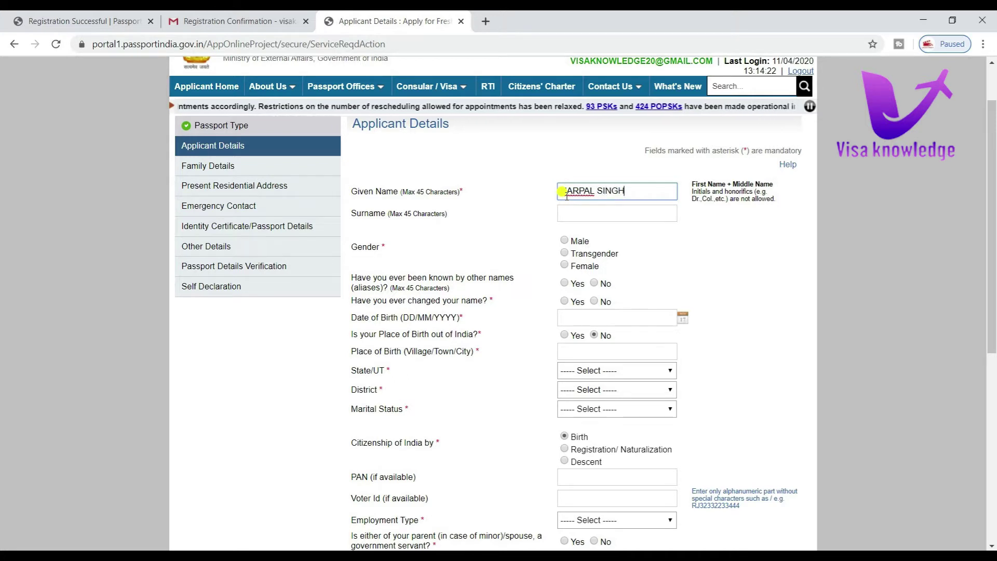
key("Tab")
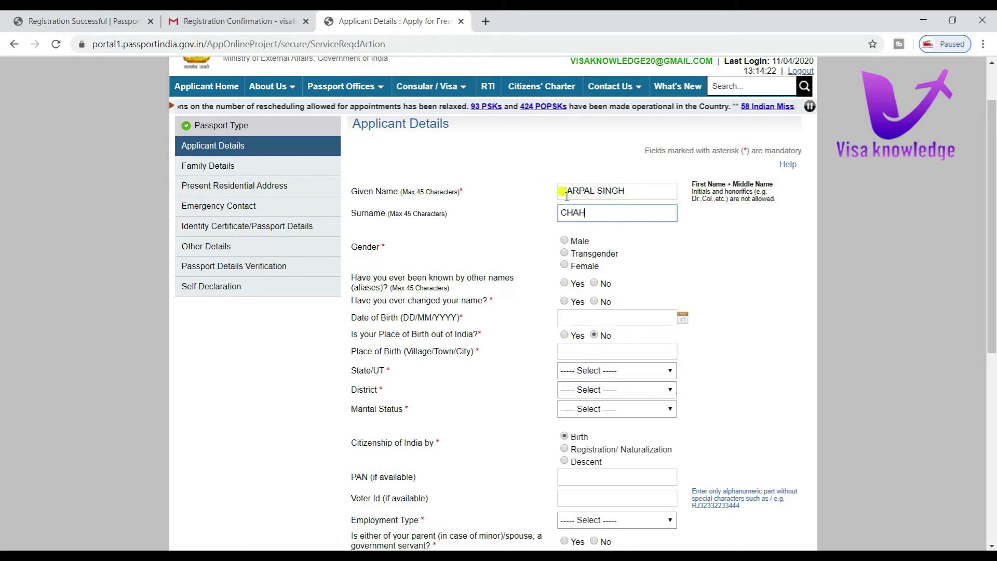
Set gender to Male, answer No to aliases and name change, and enter the date of birth
key("Tab")
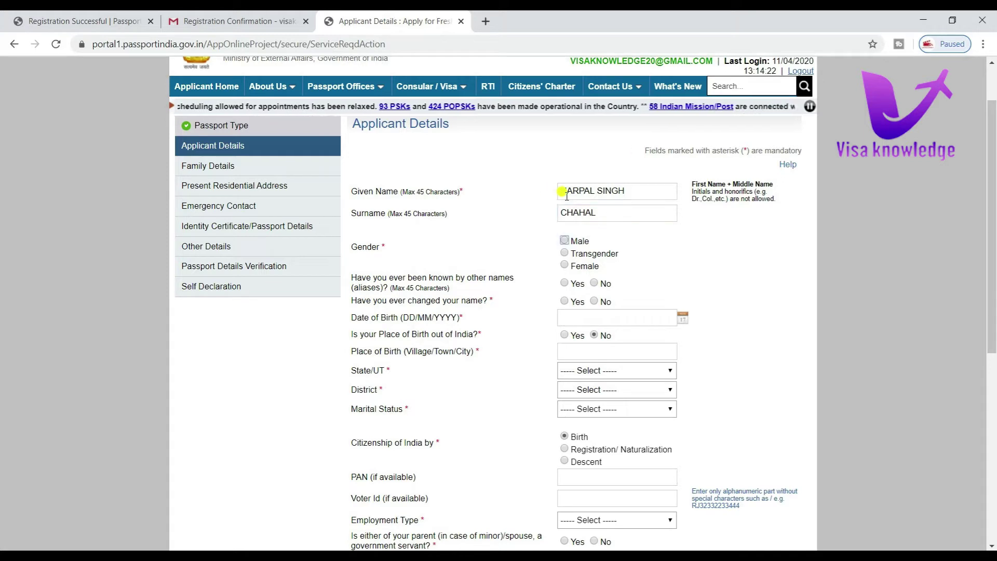
left_click(564, 240)
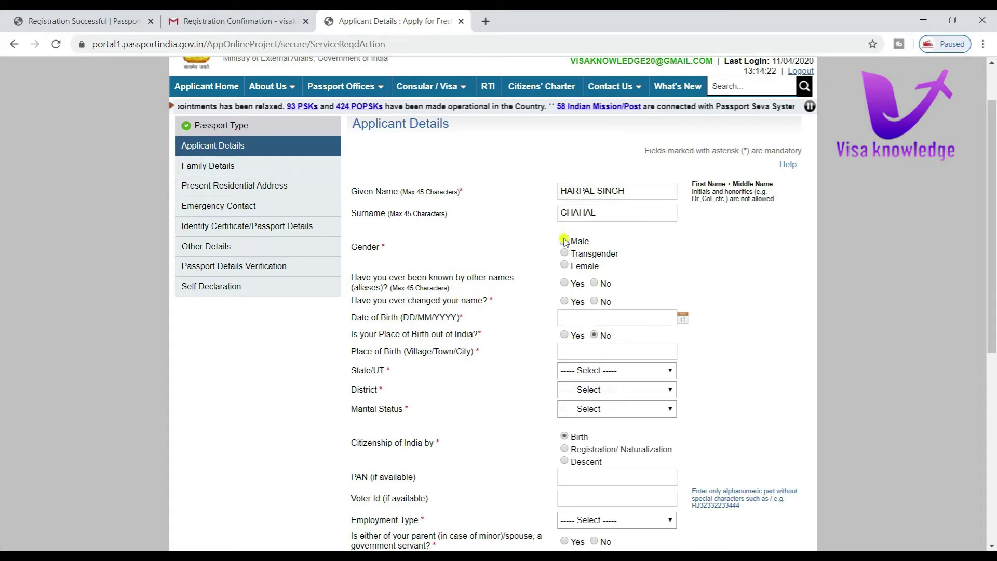
left_click(564, 240)
scroll(564, 241, "down", 1)
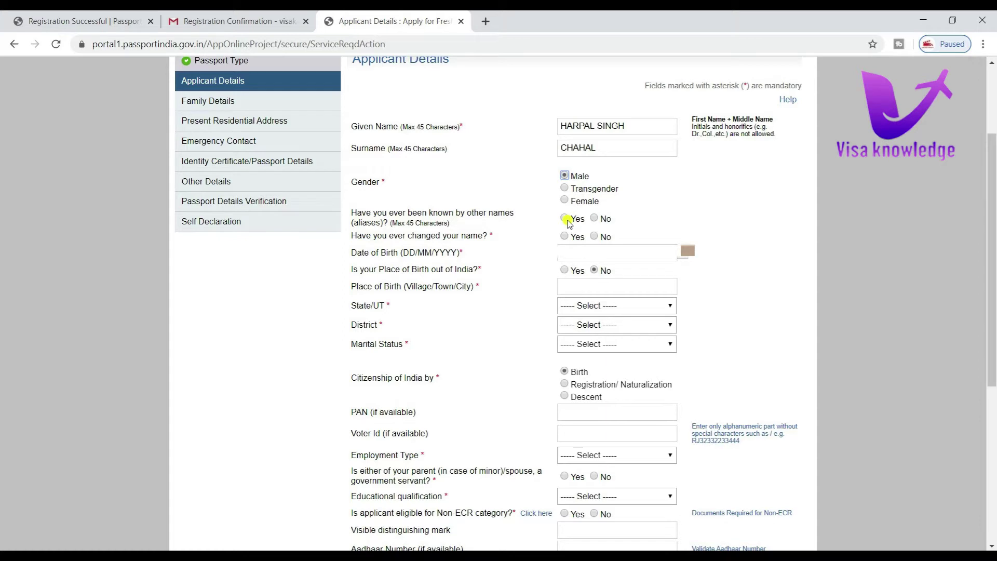
left_click(594, 219)
left_click(594, 237)
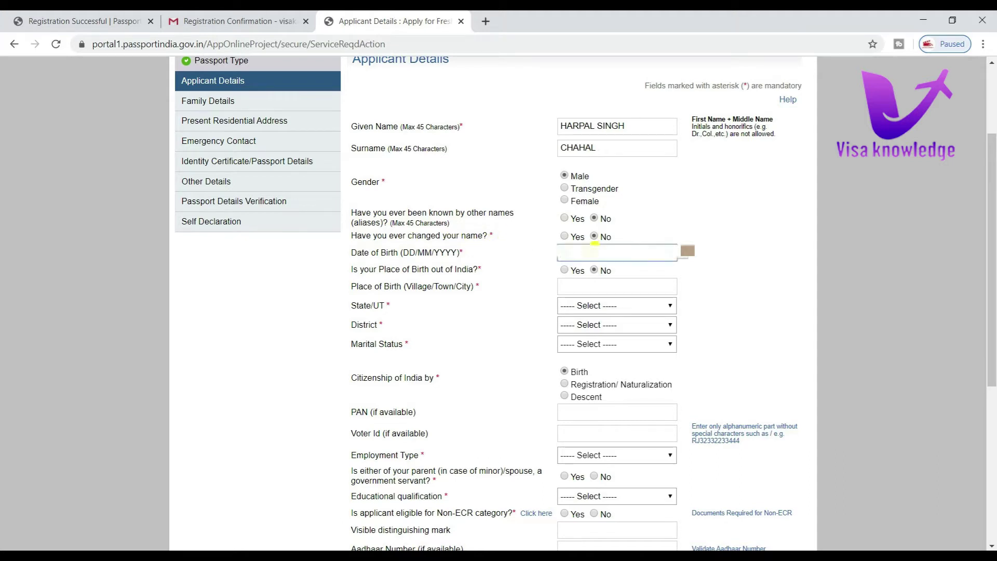
type("01/01/19")
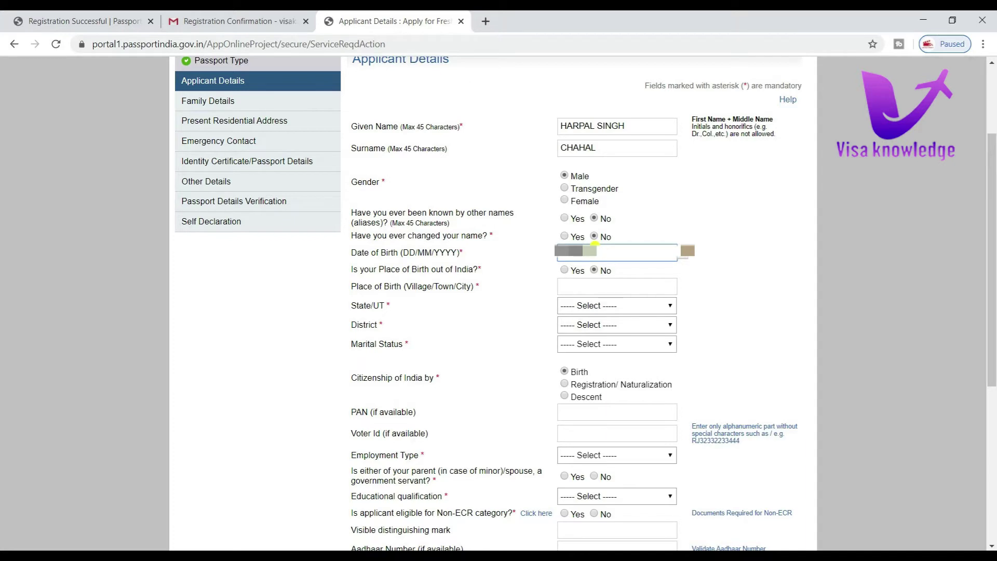
scroll(578, 250, "down", 1)
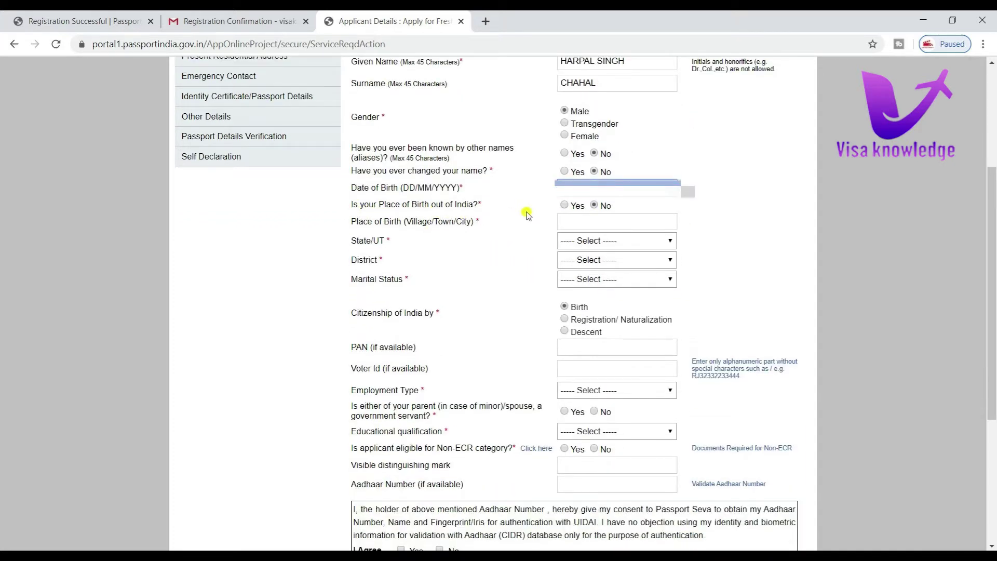
Enter AMRITSAR, PUNJAB as the place of birth
left_click(580, 220)
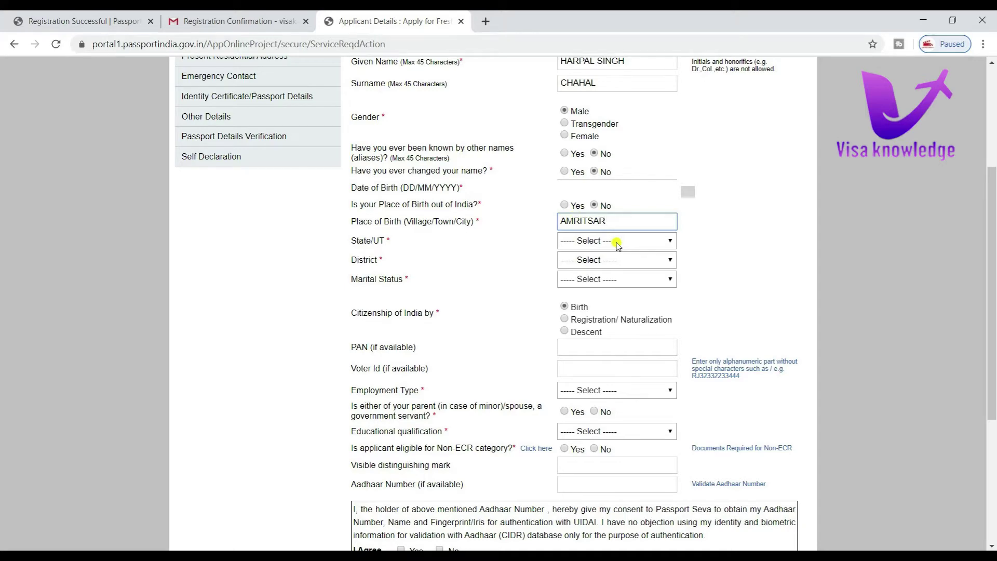
scroll(617, 244, "up", 1)
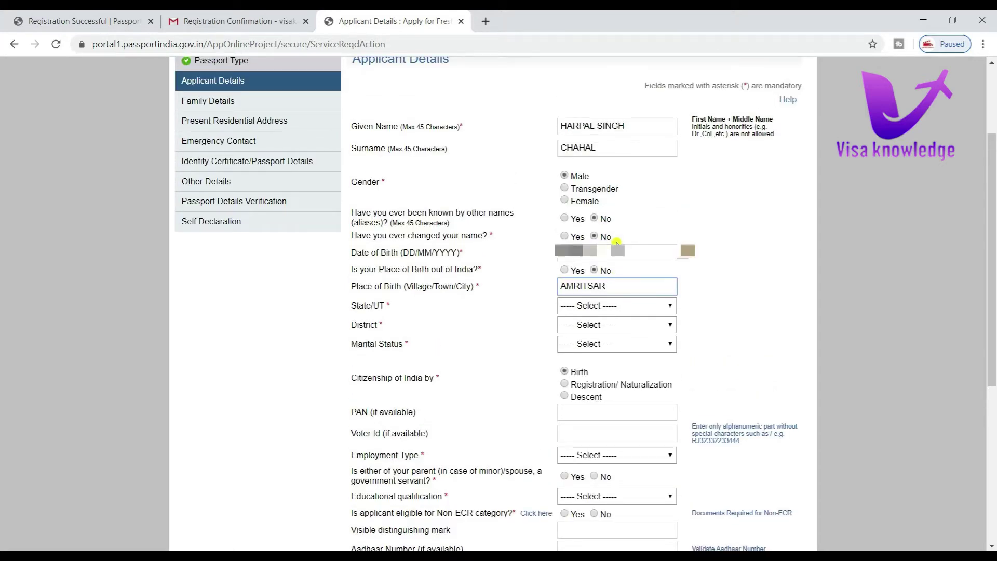
type(", PUNJAB")
scroll(618, 270, "down", 1)
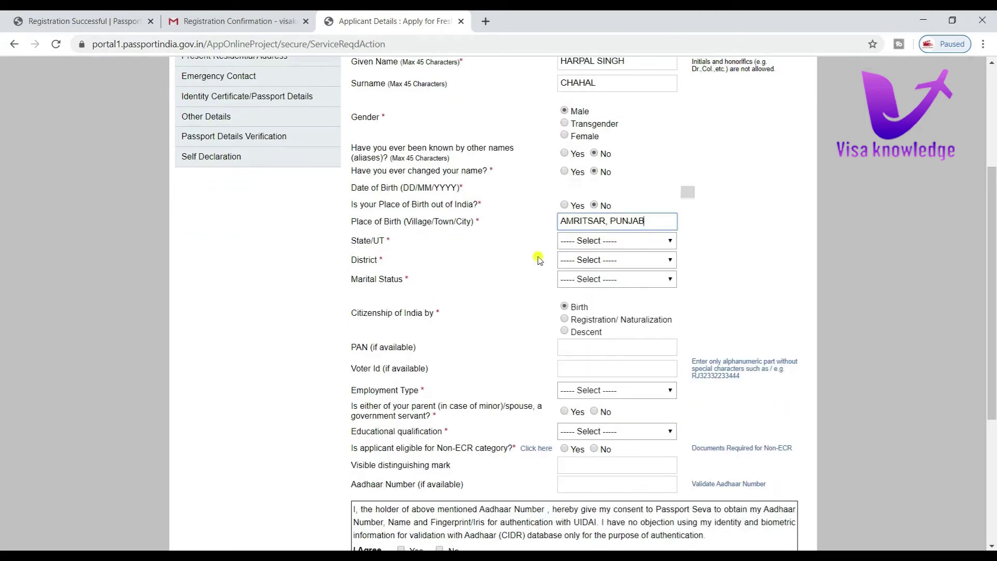
Choose state Punjab, district Amritsar, and marital status Married
left_click(576, 242)
scroll(582, 317, "down", 5)
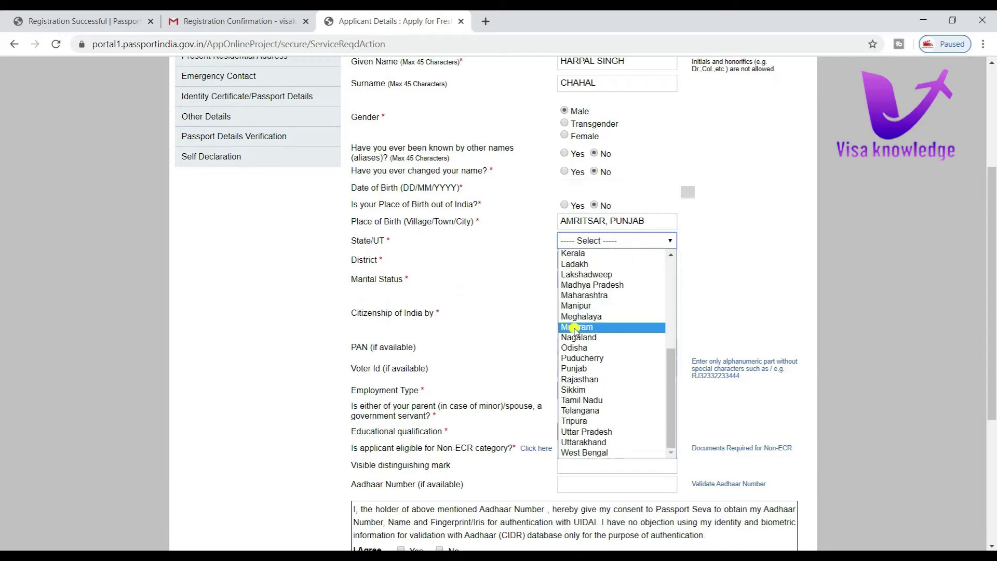
left_click(581, 369)
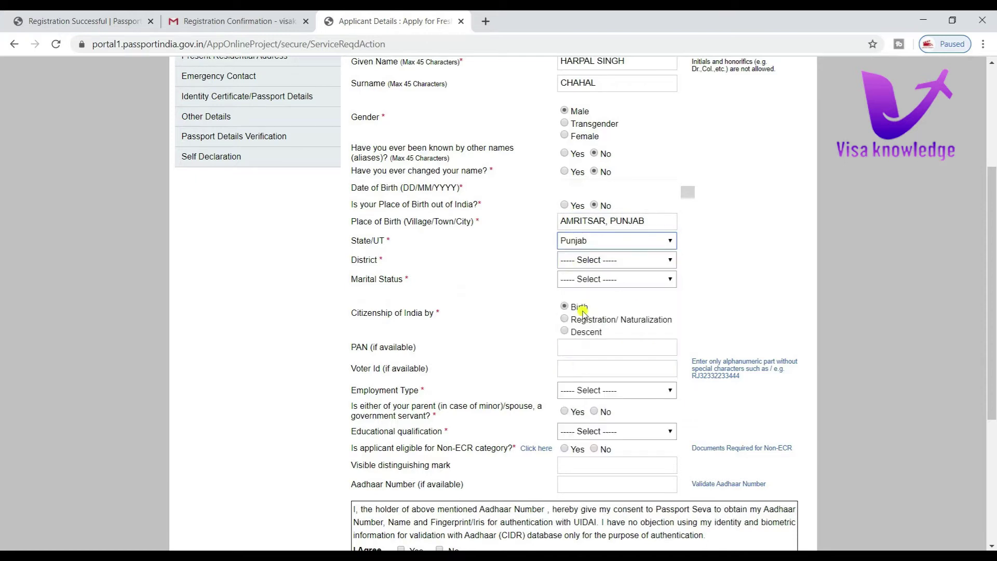
left_click(599, 260)
left_click(589, 285)
left_click(592, 286)
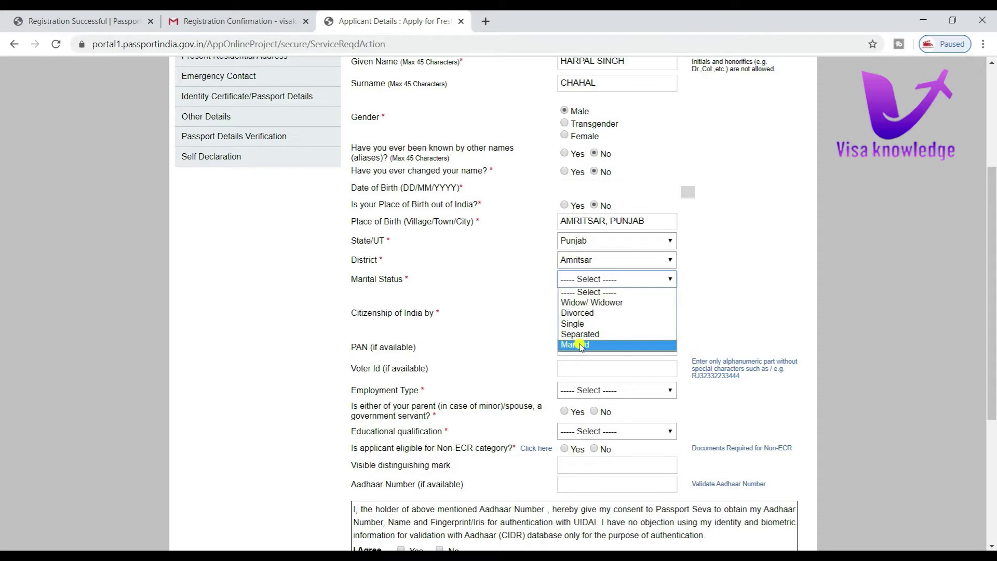
left_click(580, 345)
scroll(584, 179, "down", 3)
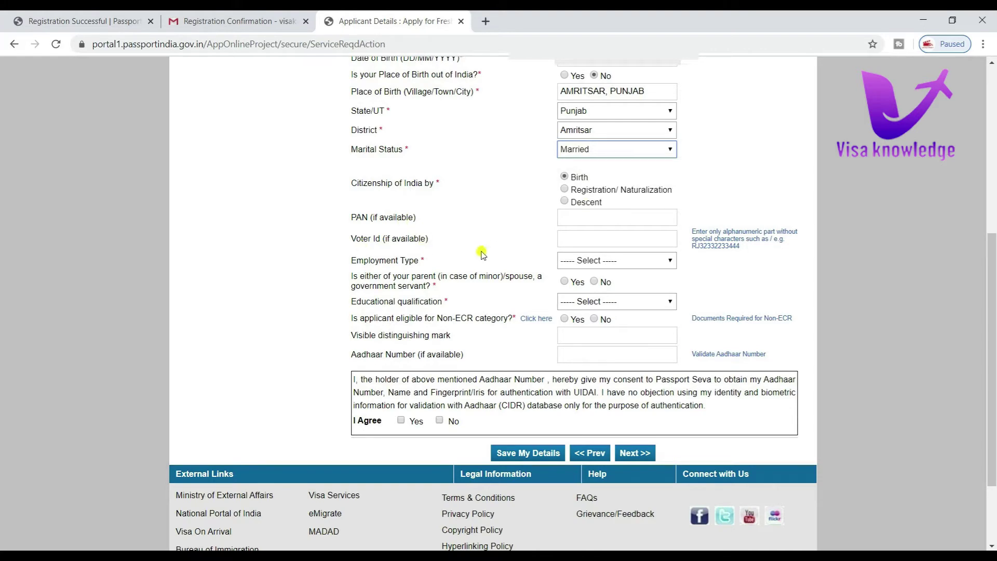
Set employment type to Self Employed and answer No to parent/spouse government servant
scroll(483, 254, "down", 2)
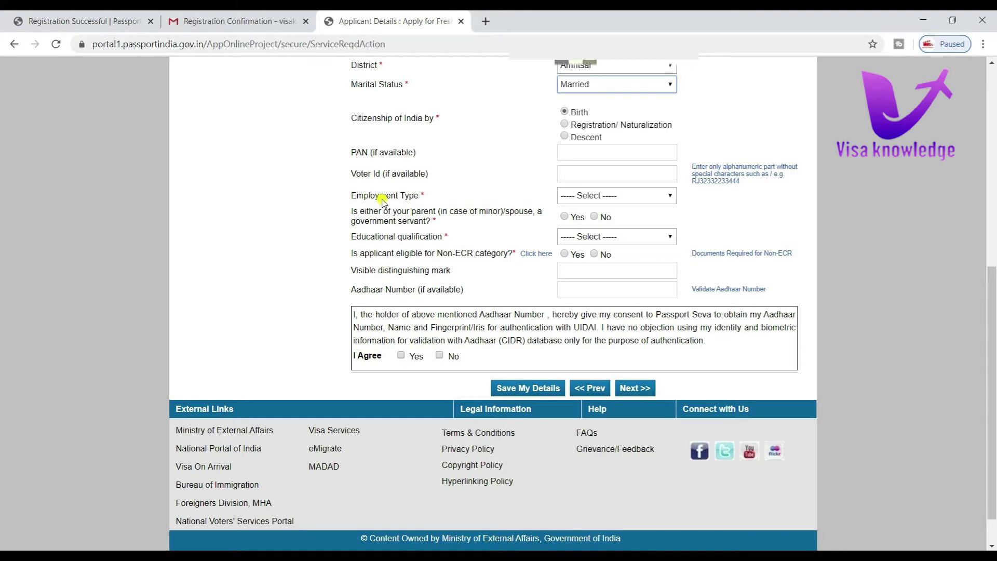
left_click(597, 199)
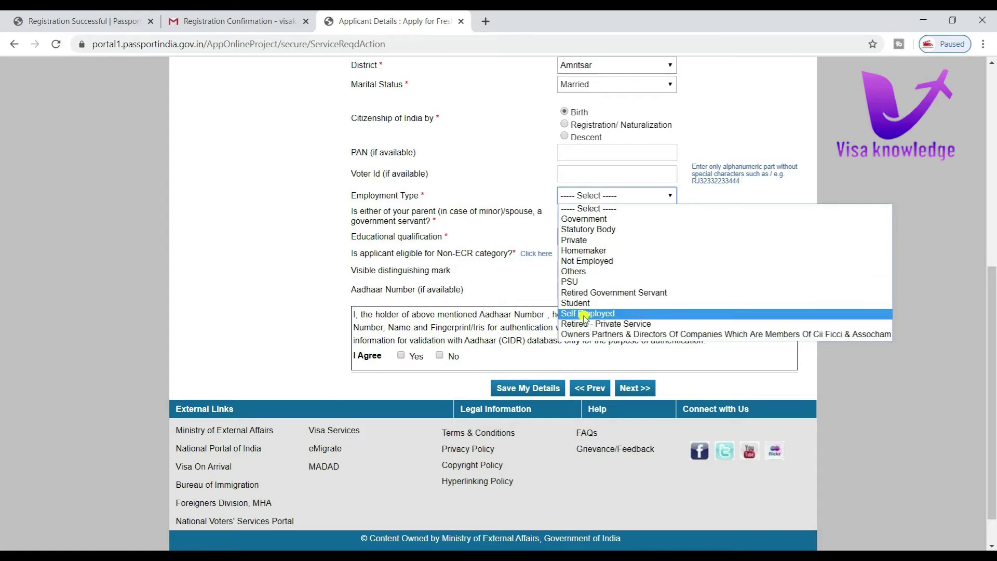
left_click(584, 316)
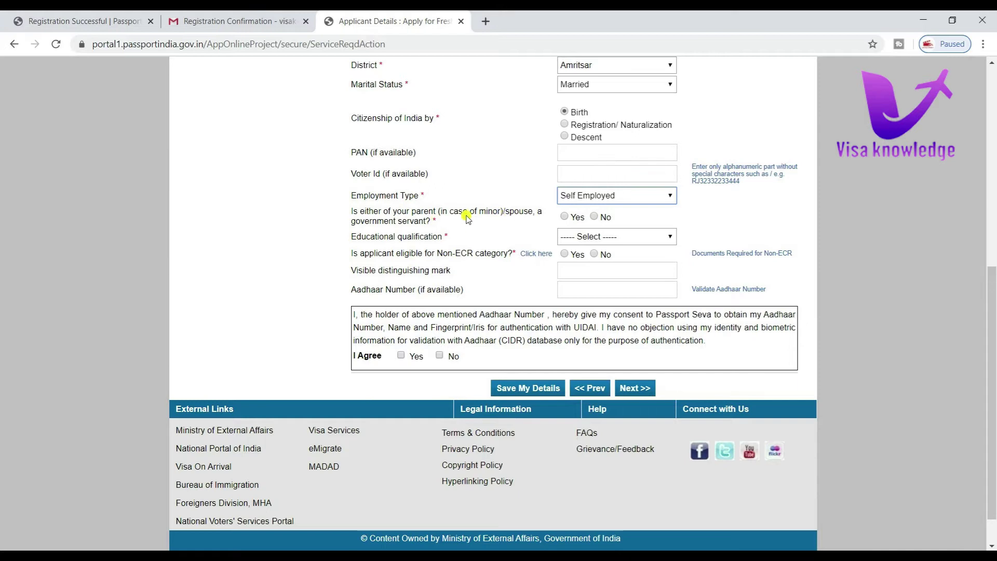
left_click(593, 217)
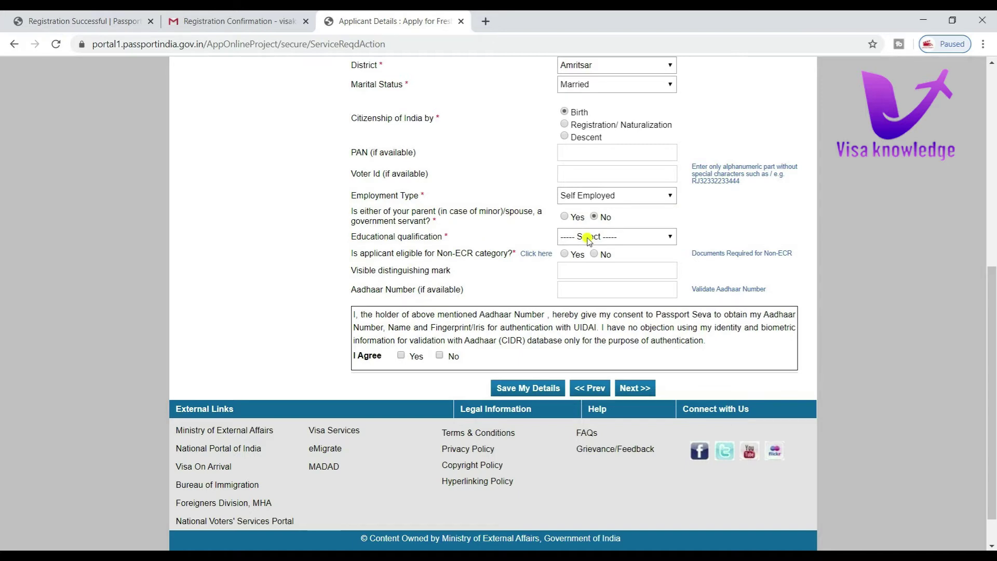
Choose Graduate And Above as educational qualification and proceed to Family Details
left_click(589, 238)
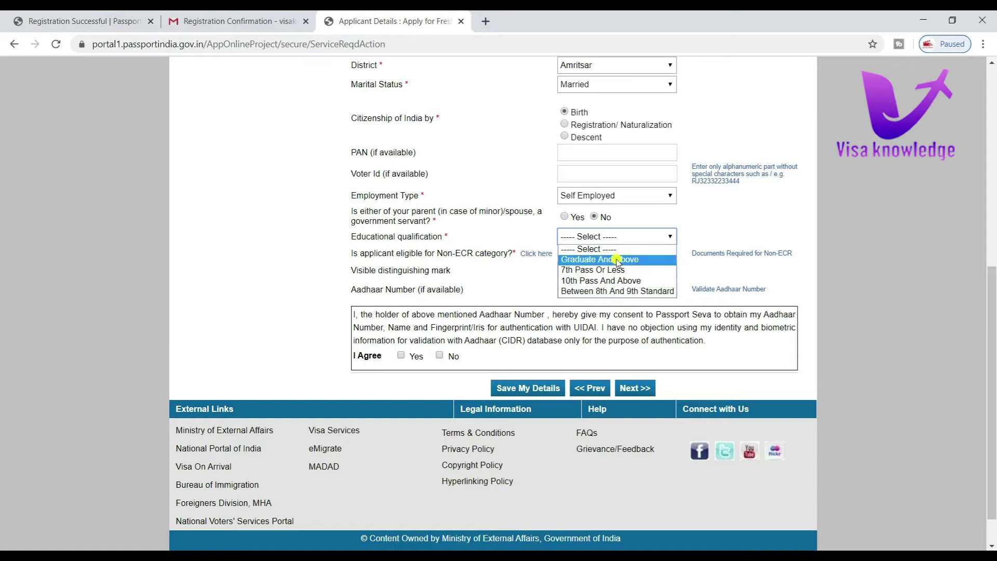
left_click(616, 260)
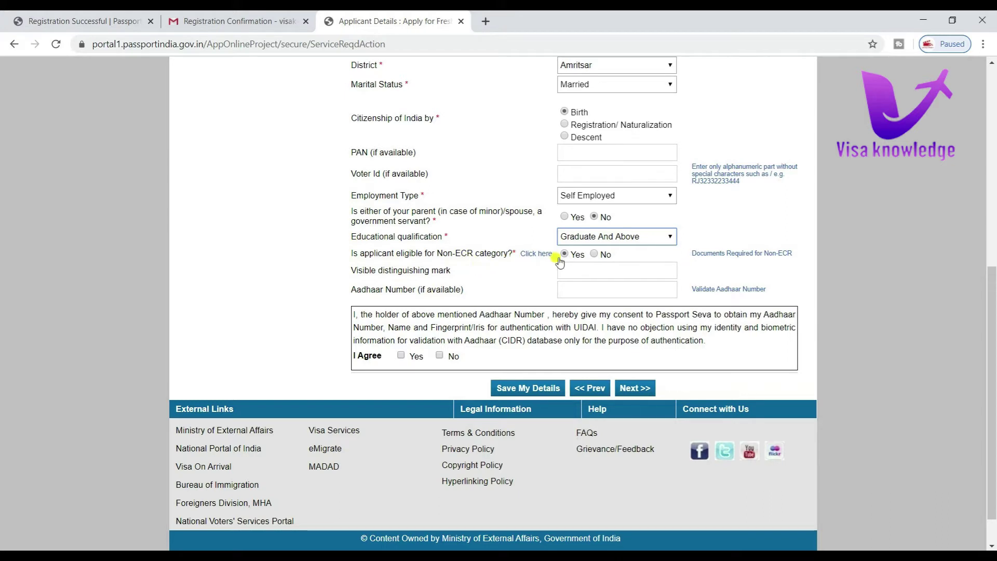
scroll(562, 266, "down", 1)
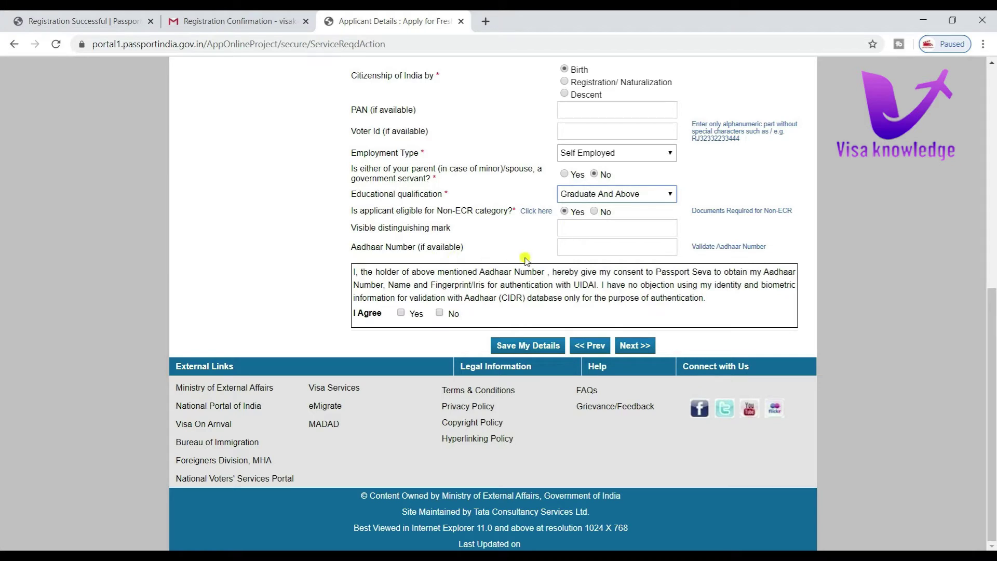
left_click(635, 347)
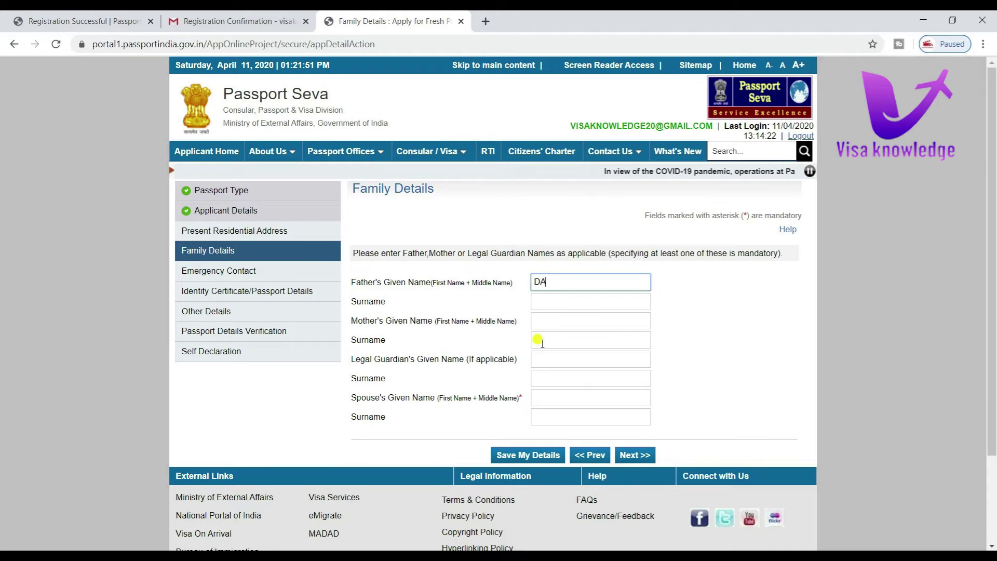
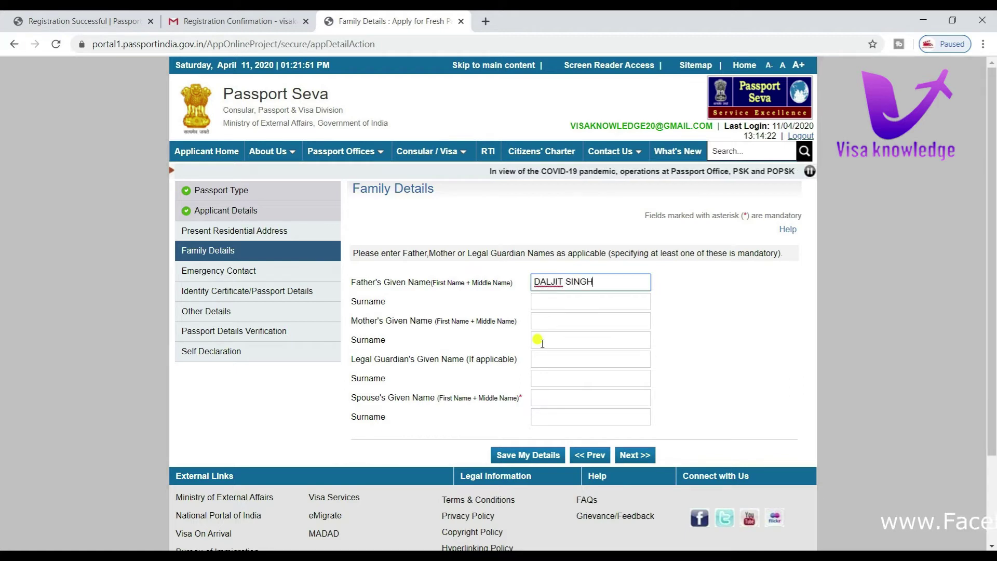
Enter the father's and mother's given names and surnames
key("Tab")
type("CHAHAL")
key("Tab")
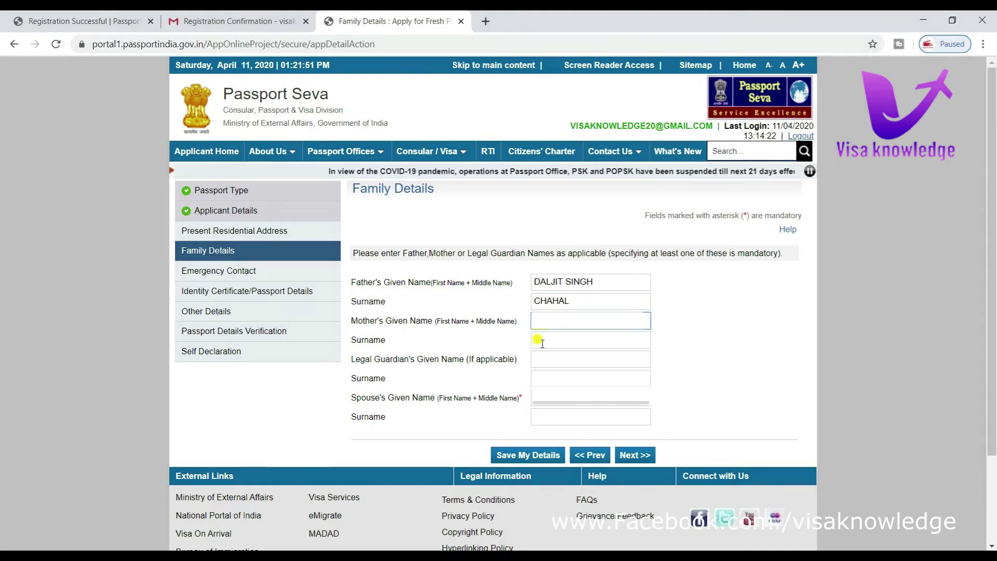
type("[masked]")
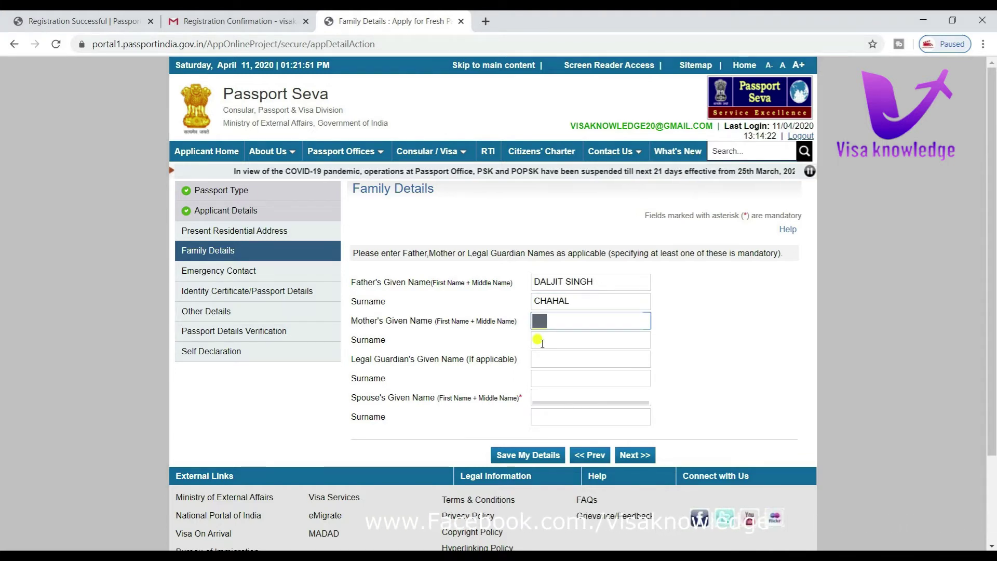
type("[masked]")
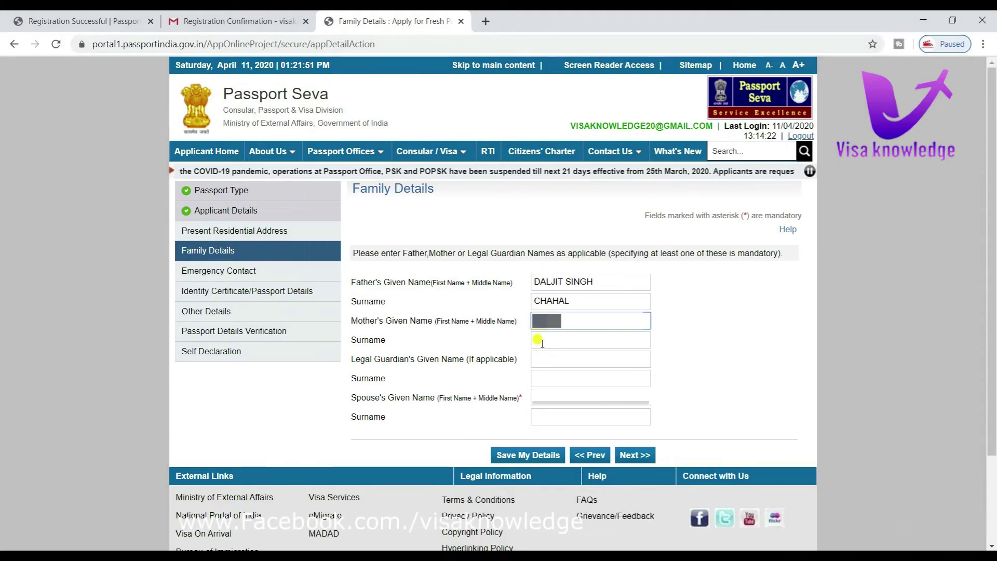
type("[masked]")
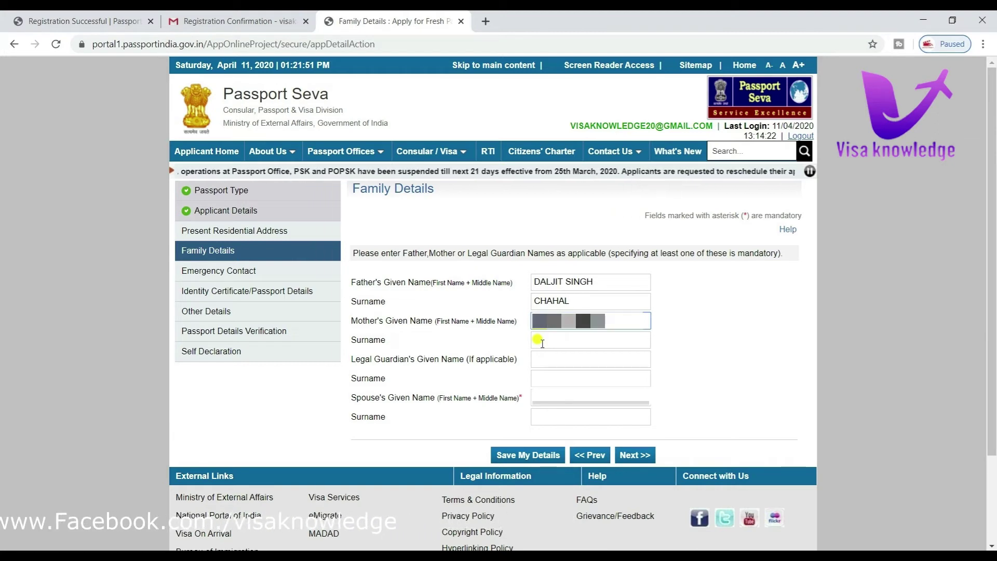
left_click(543, 343)
type("CHAHAL")
key("Tab")
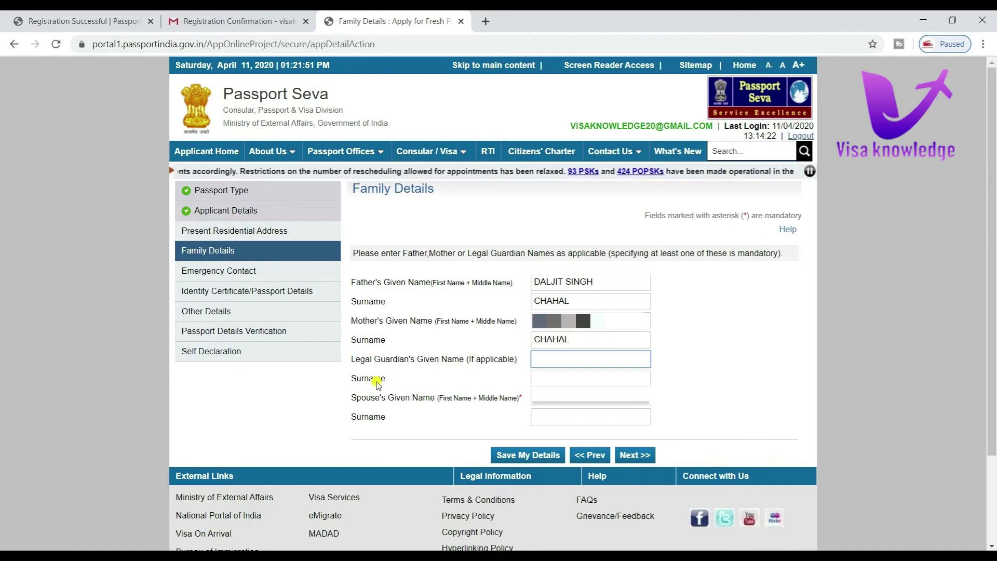
Enter the spouse's given name and surname, skipping guardian fields, and submit family details
left_click(539, 378)
left_click(539, 395)
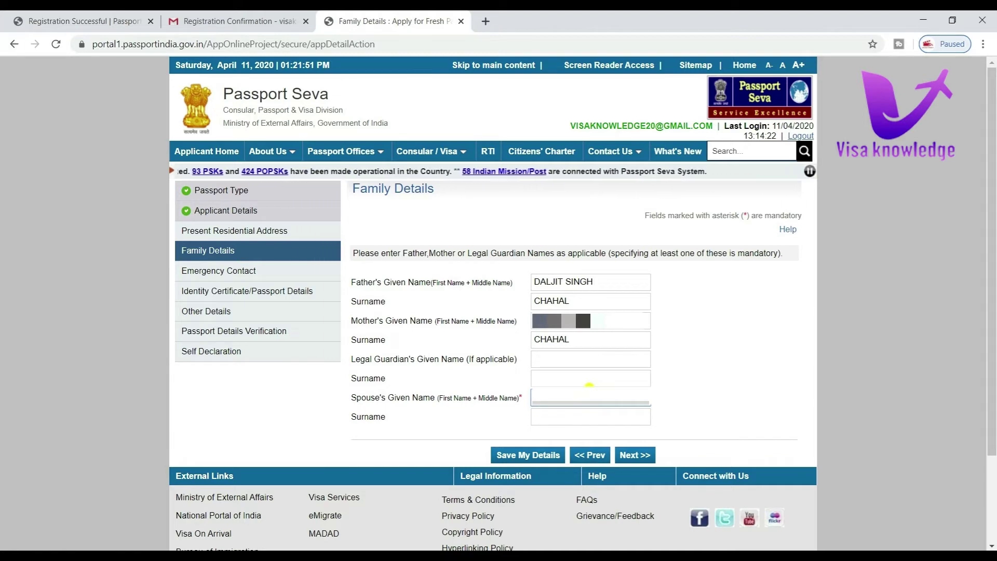
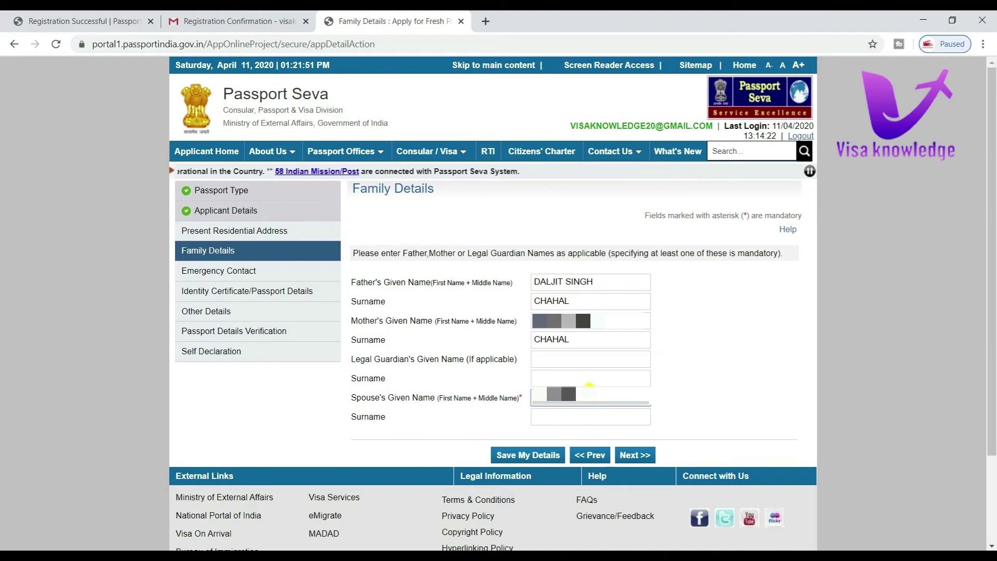
key("Tab")
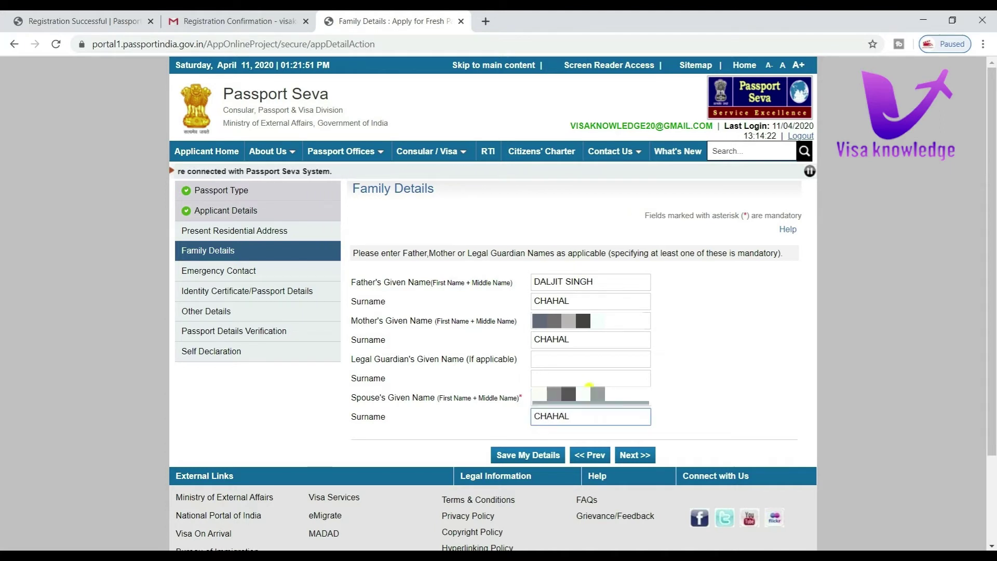
left_click(627, 457)
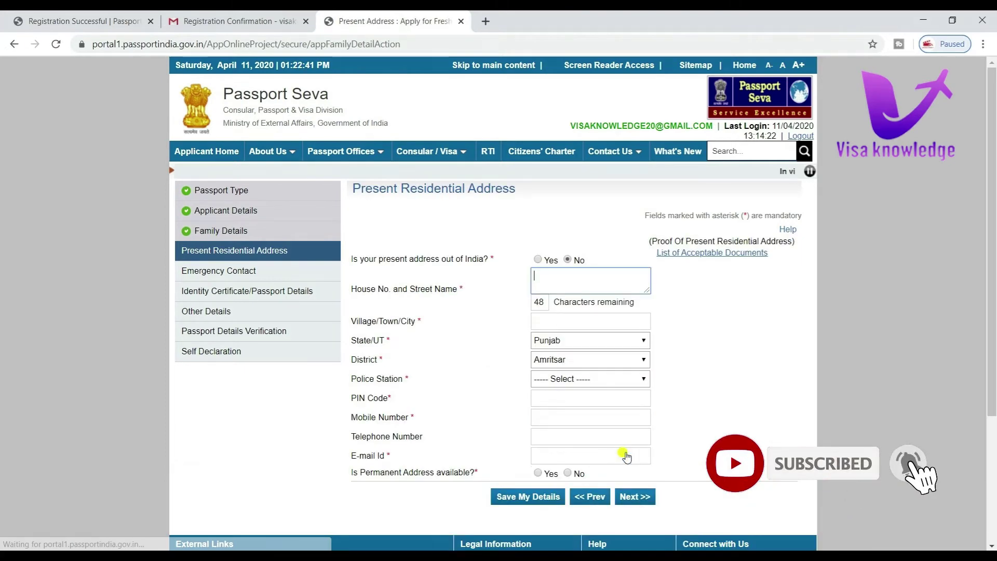
Enter the present house number, street and village/town of the residential address
scroll(457, 286, "down", 1)
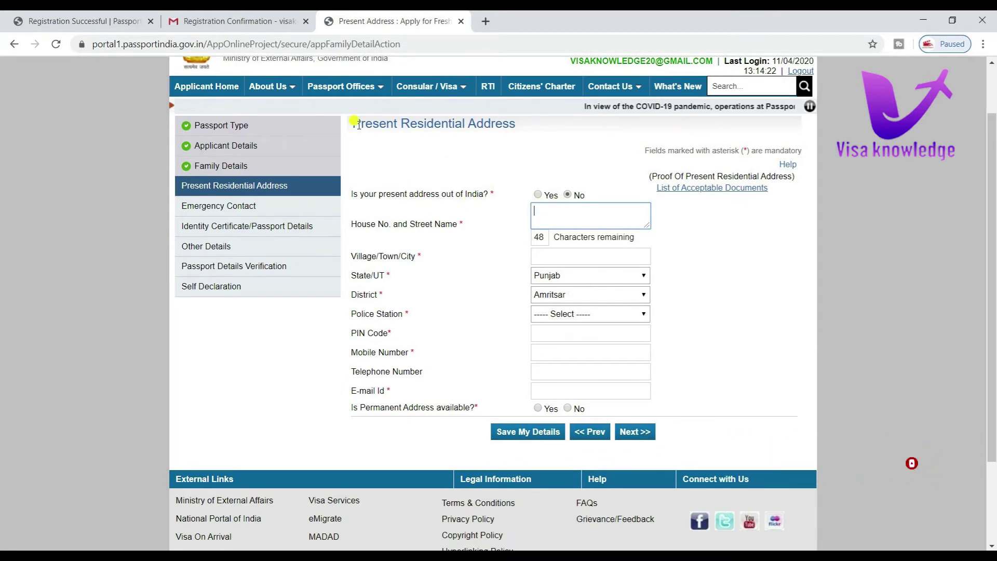
left_click_drag(353, 123, 506, 125)
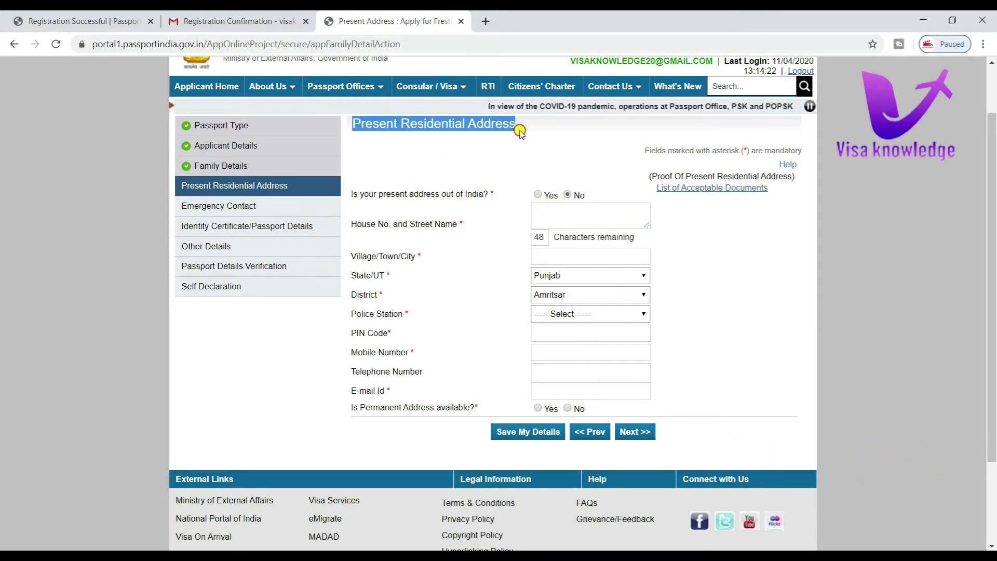
left_click(443, 227)
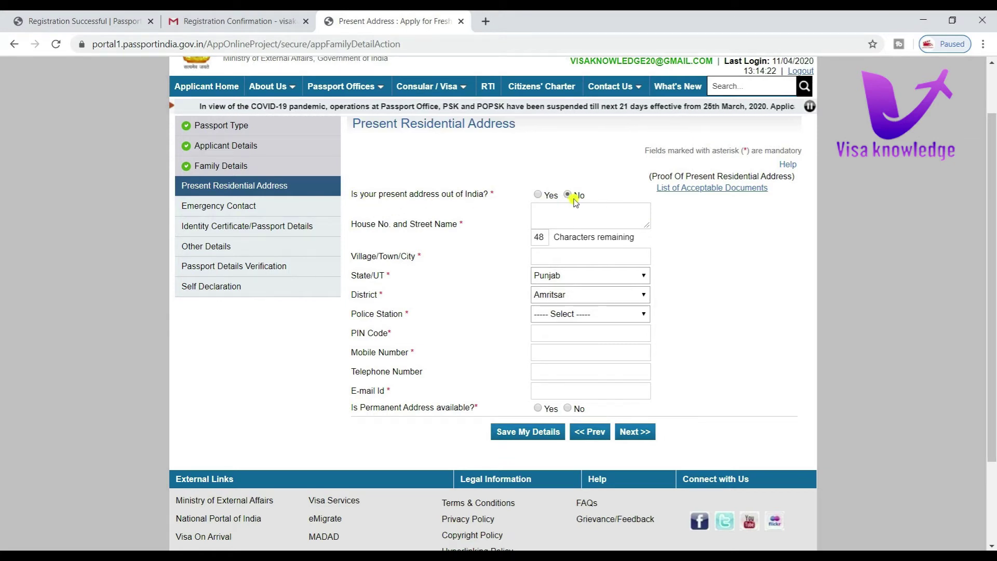
left_click(553, 210)
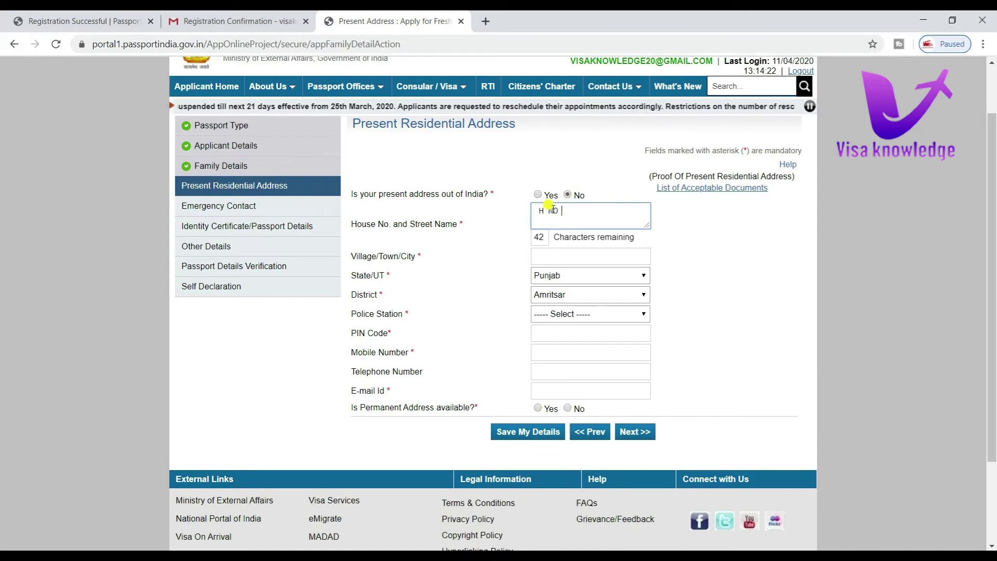
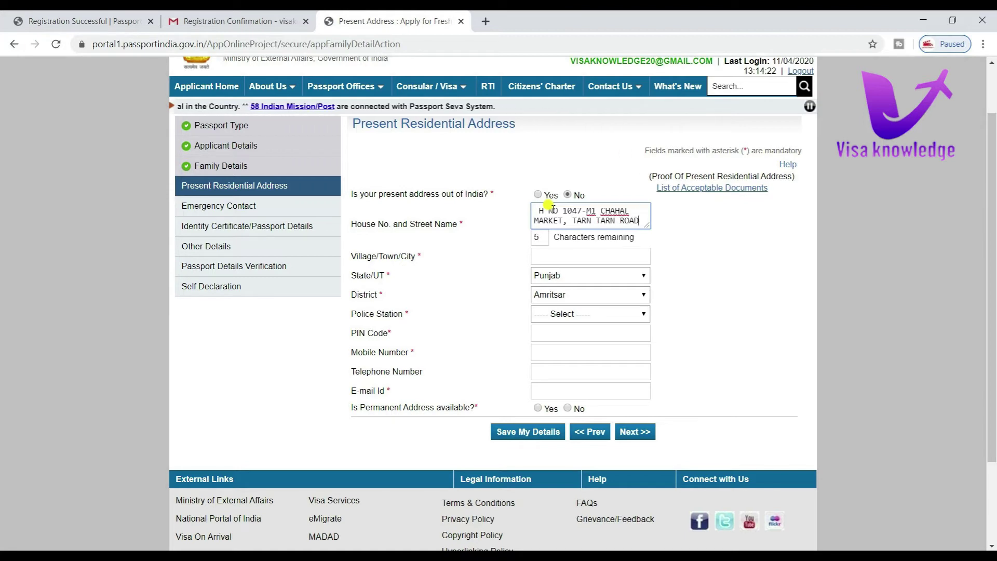
key("Tab")
key("Tab")
type("DESHMESH NAGAR")
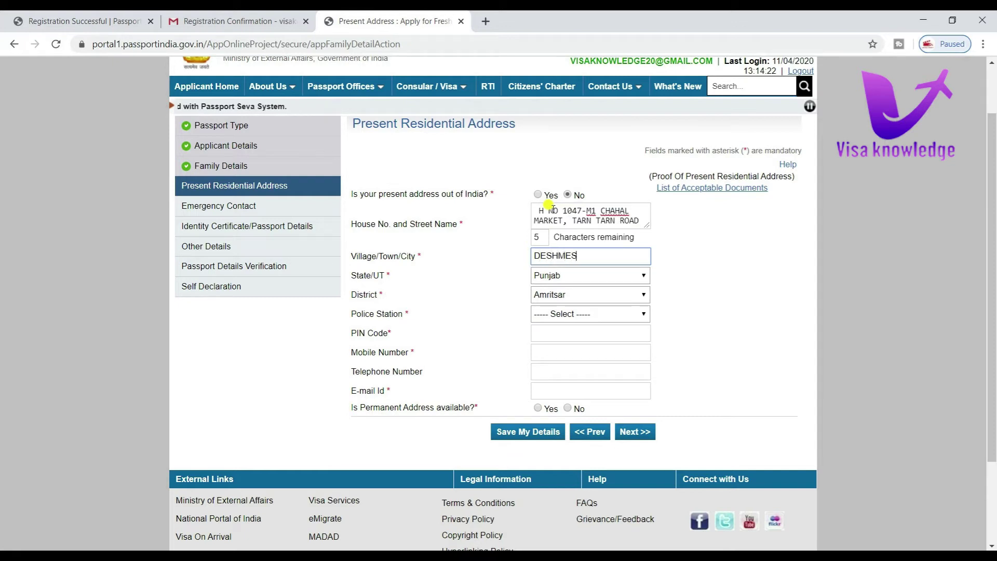
key("Tab")
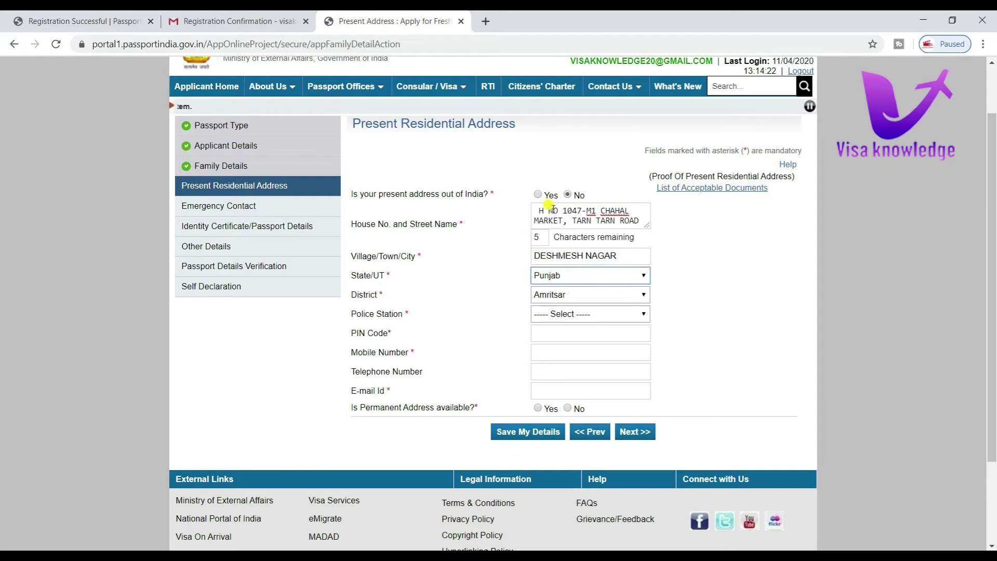
Choose SULTANWIND as the police station
left_click(586, 312)
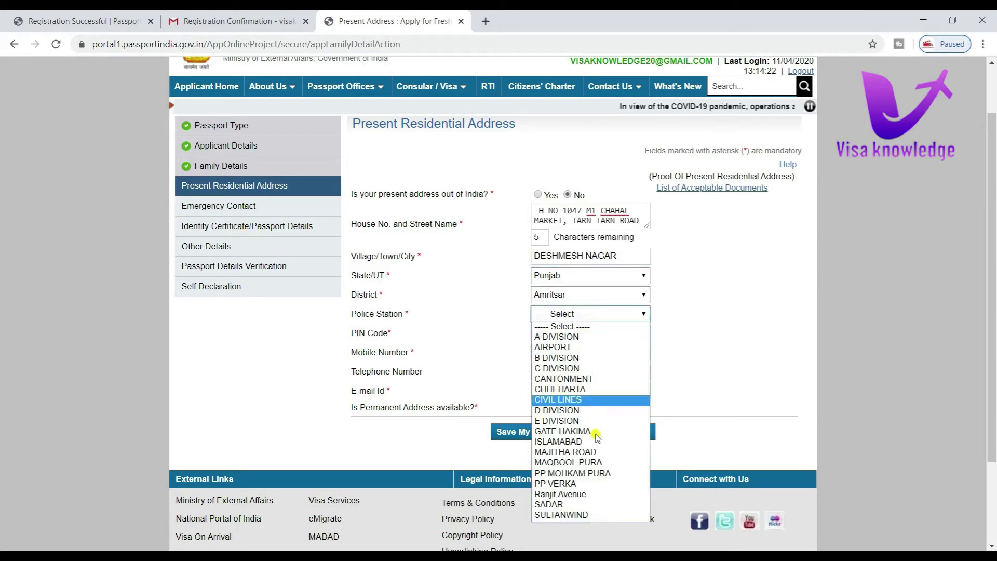
left_click(583, 515)
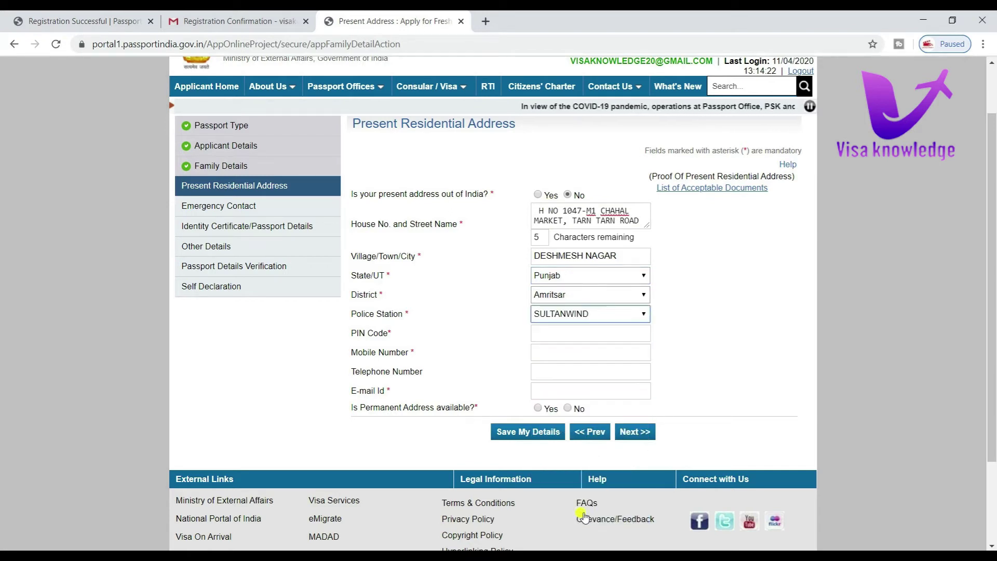
scroll(568, 363, "down", 2)
left_click(555, 268)
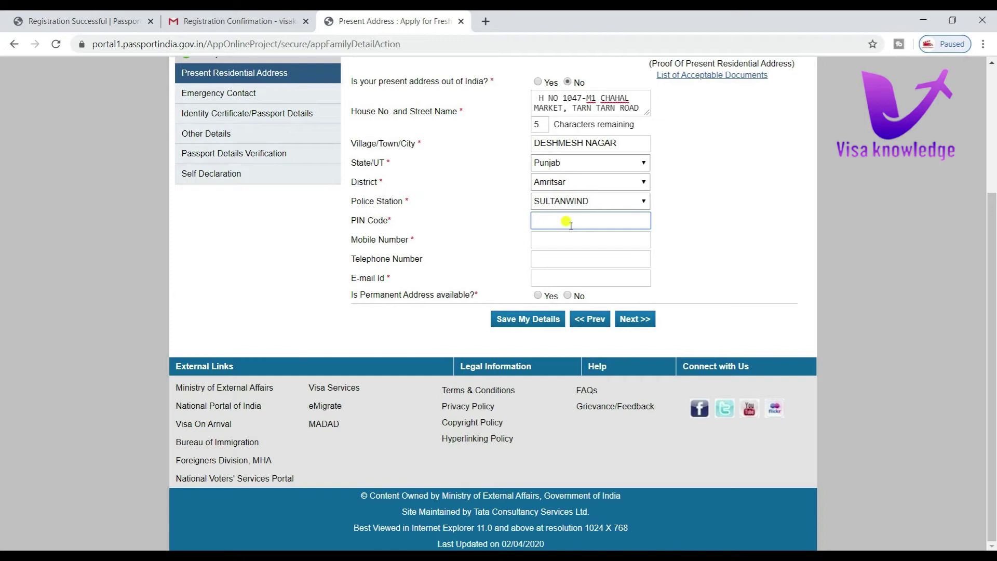
Enter the PIN code and the applicant's e-mail address
type("143001")
key("Tab")
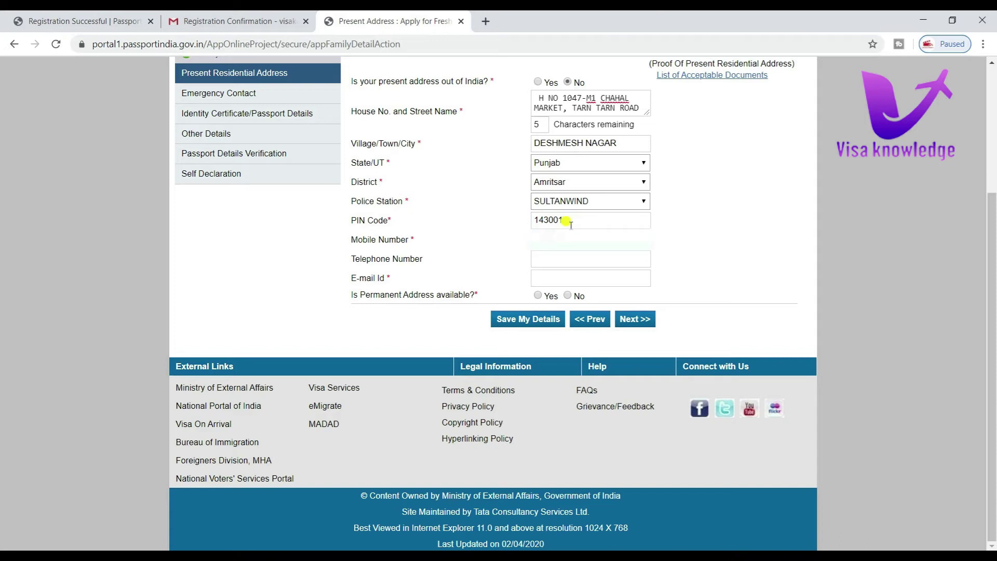
key("Tab")
key("Tab")
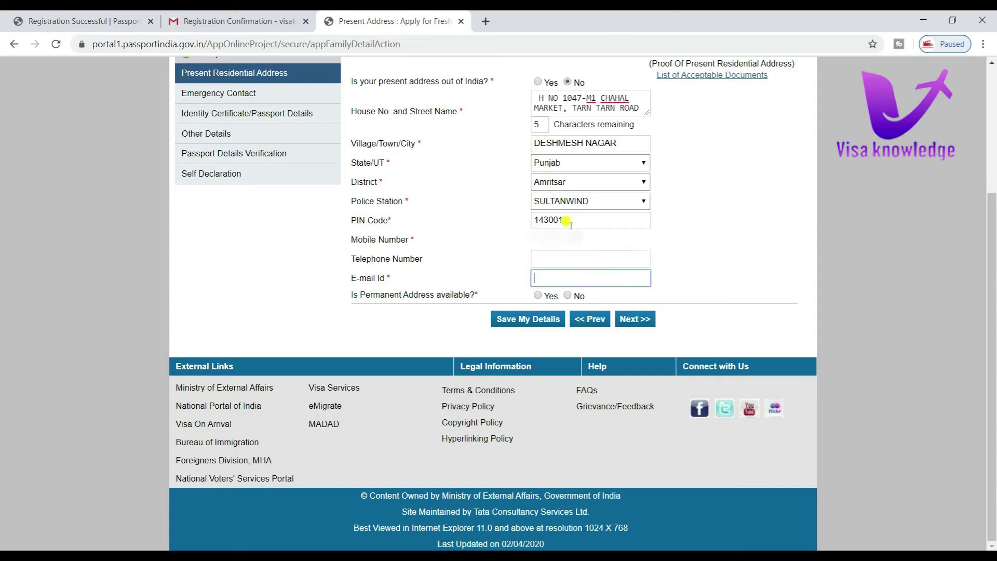
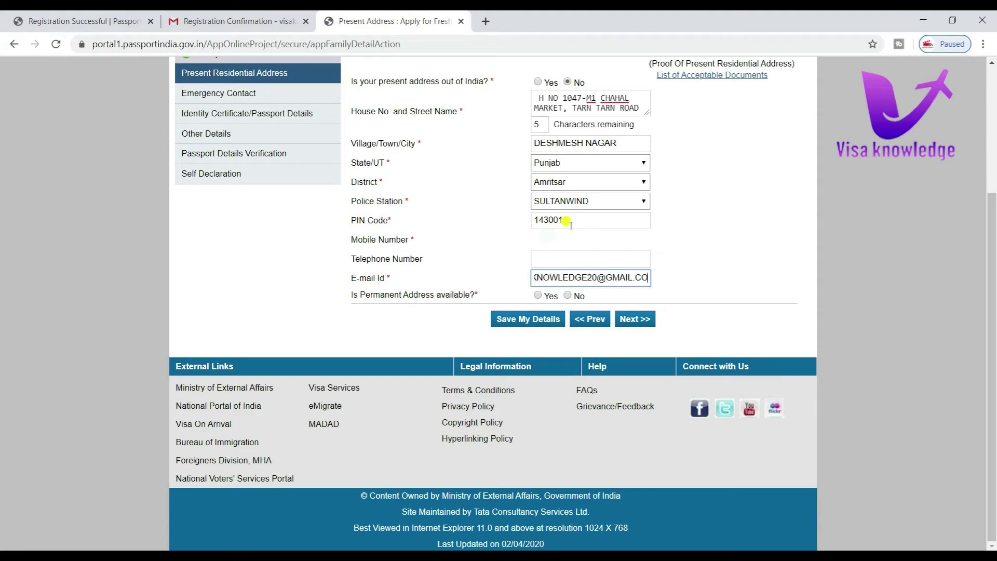
key("Tab")
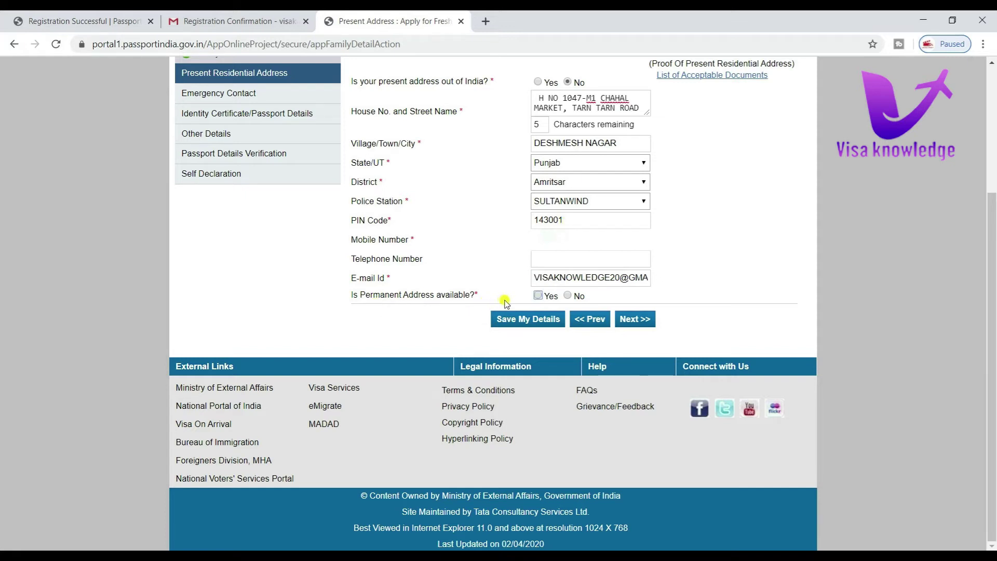
Mark permanent address as available and same as present, save, and accept the RPO notice
left_click(539, 297)
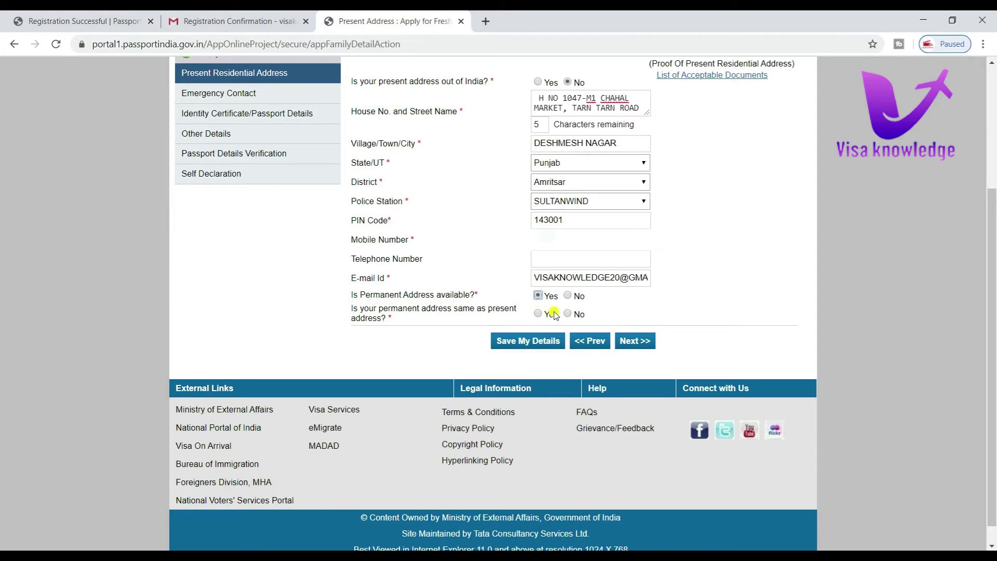
left_click(538, 313)
left_click(638, 342)
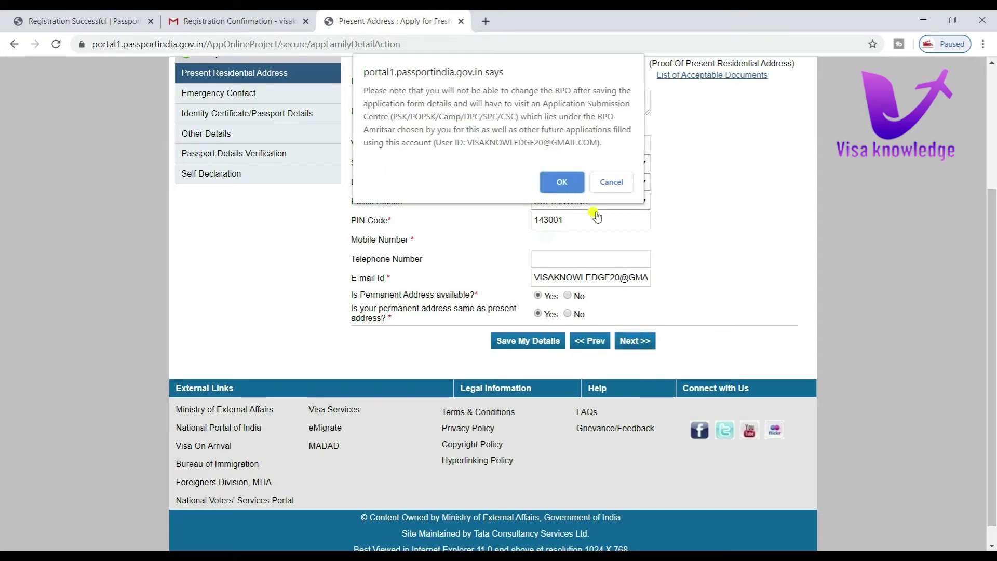
left_click(563, 177)
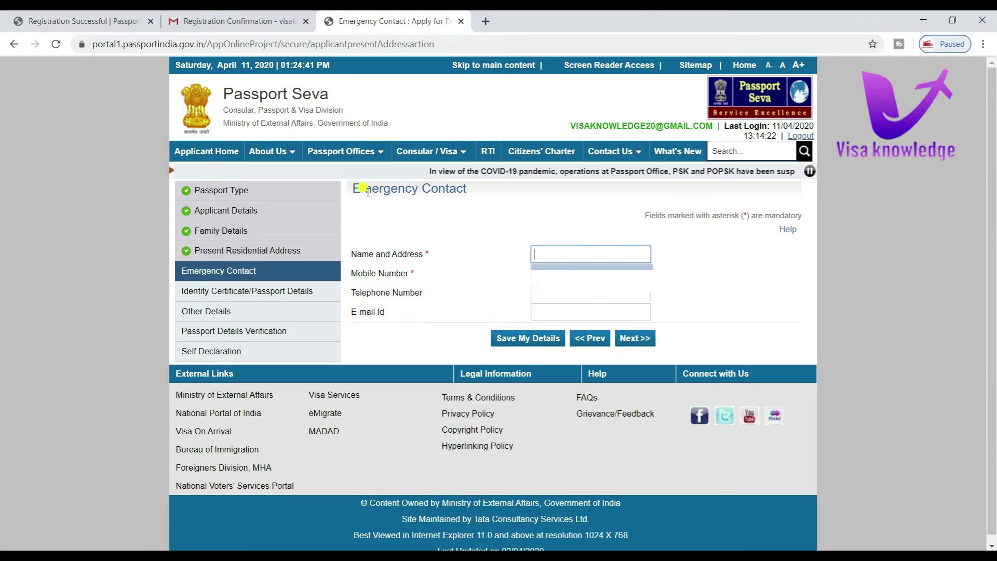
Enter the emergency contact's name and e-mail address, correcting a typo, and save the contact
left_click_drag(351, 184, 478, 200)
left_click(519, 222)
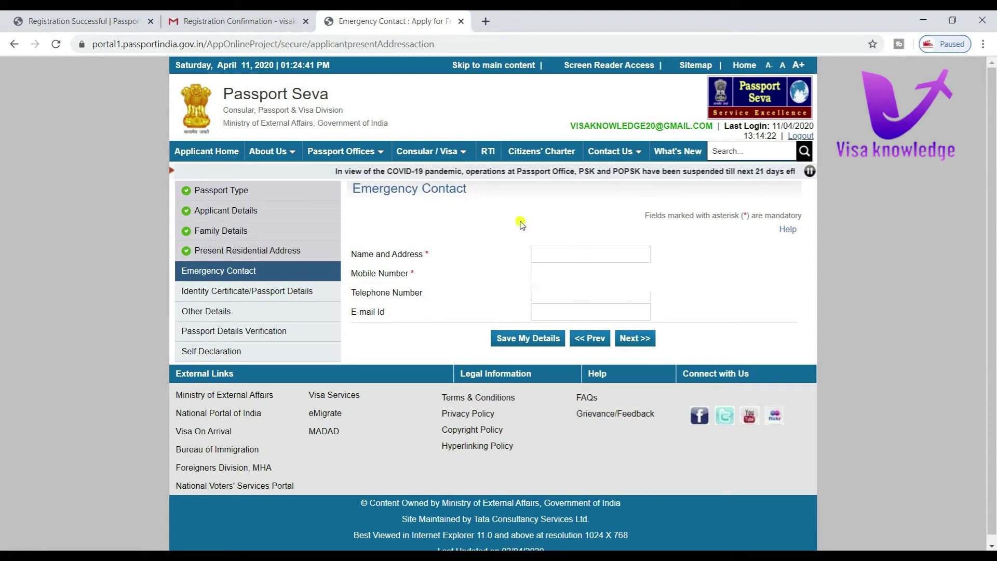
left_click(591, 255)
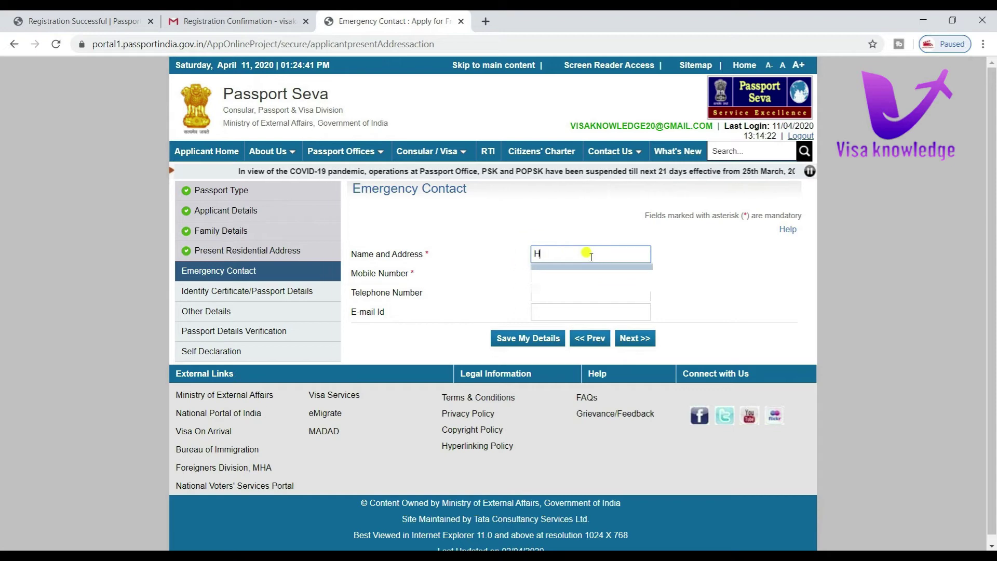
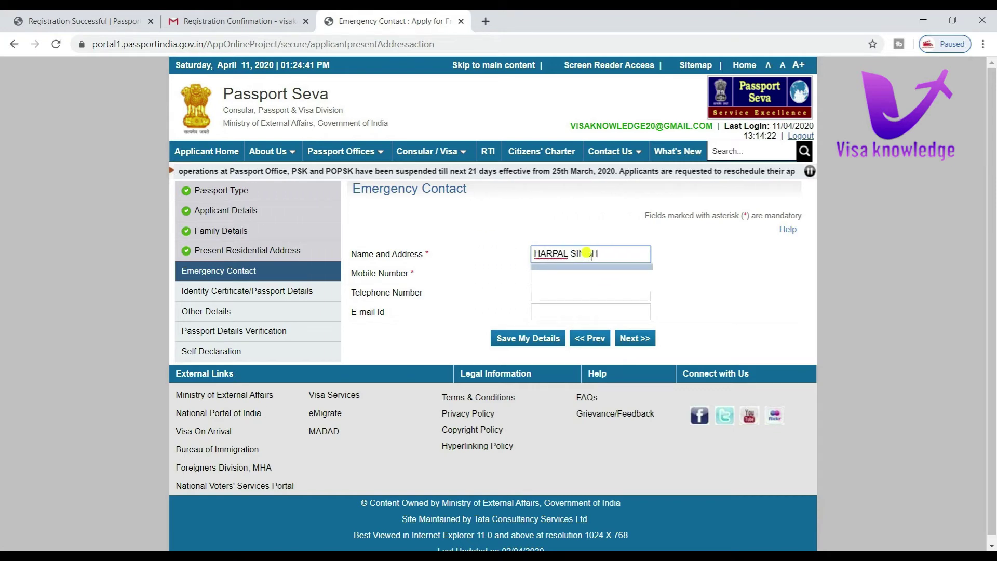
key("Tab")
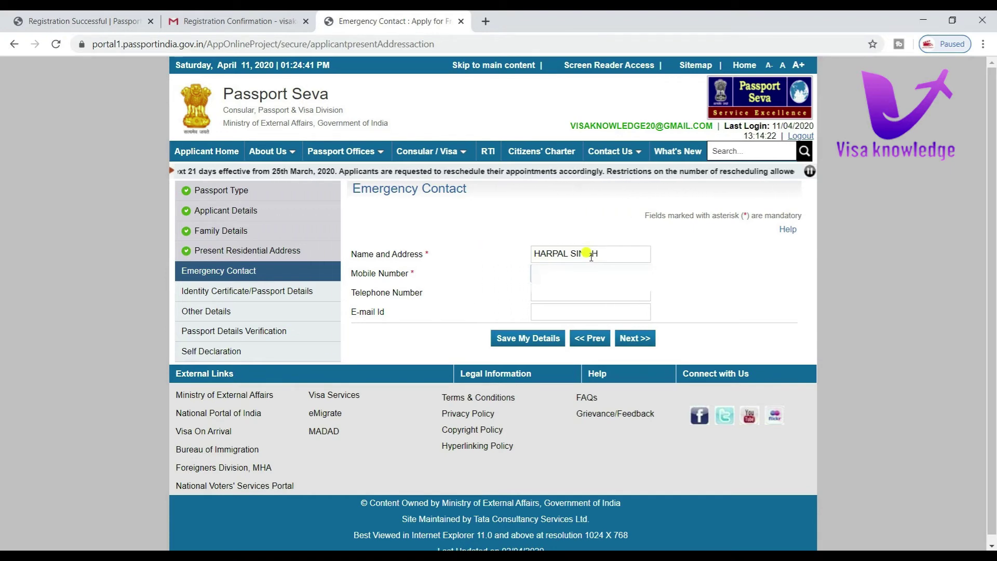
key("Tab")
key("Tab")
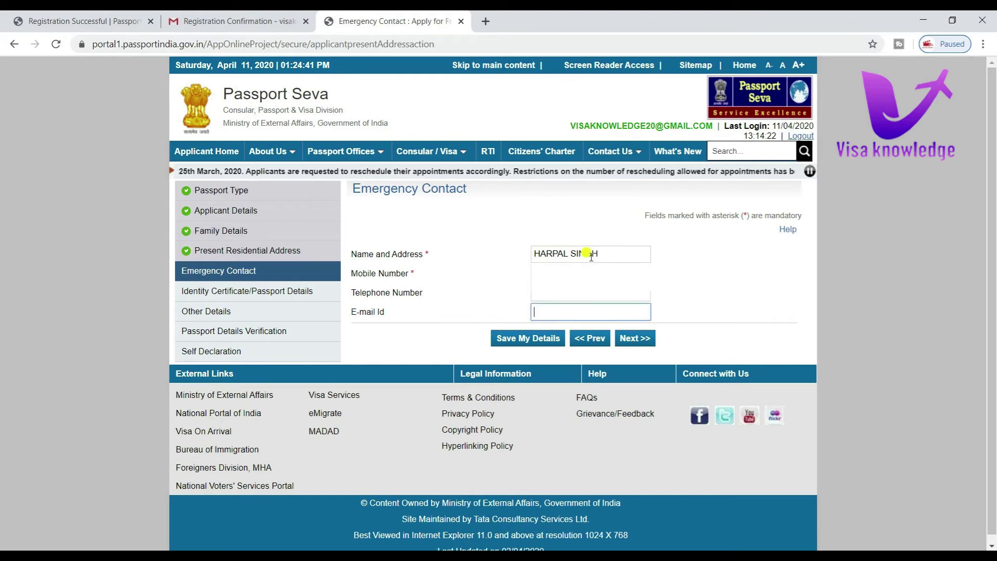
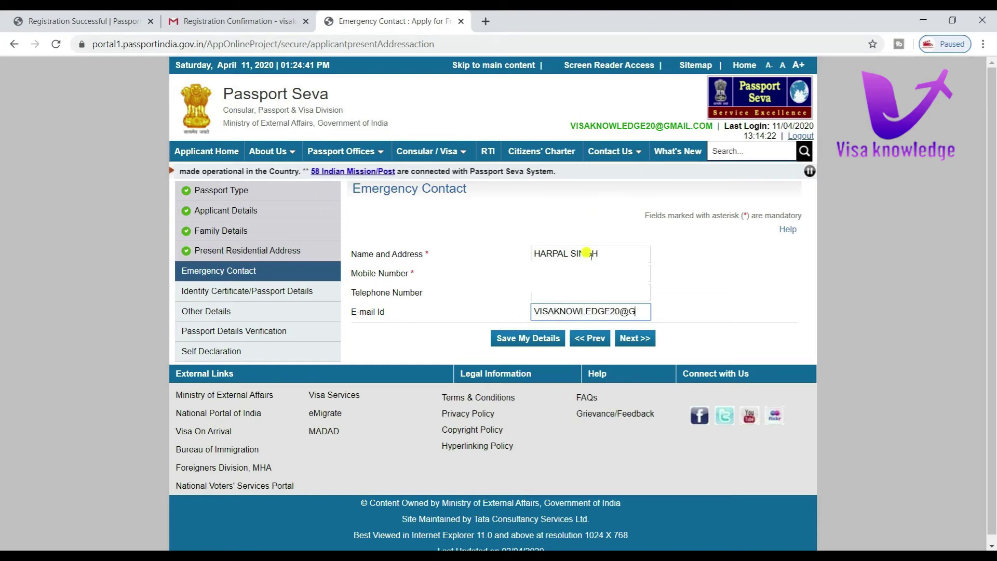
key("Tab")
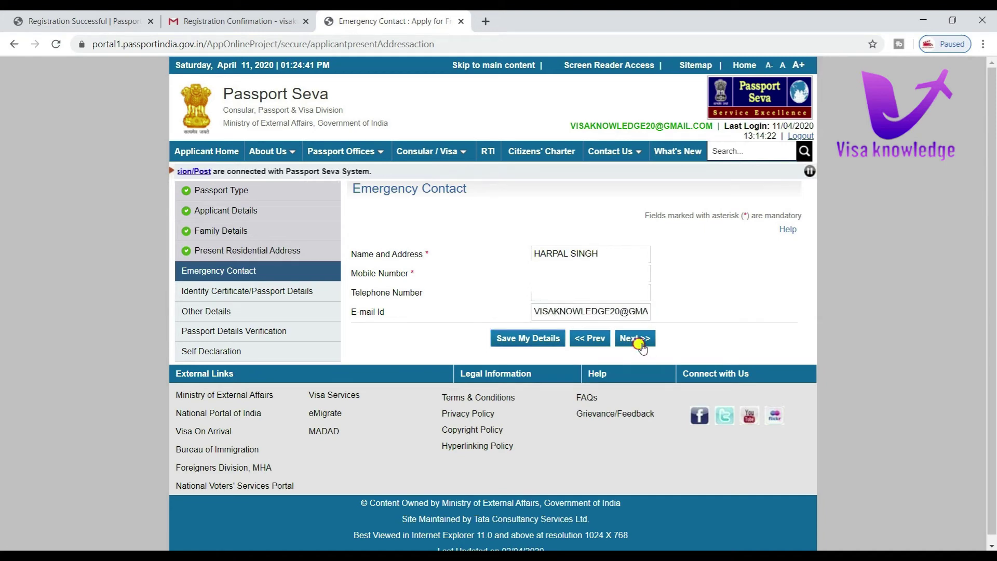
left_click(640, 338)
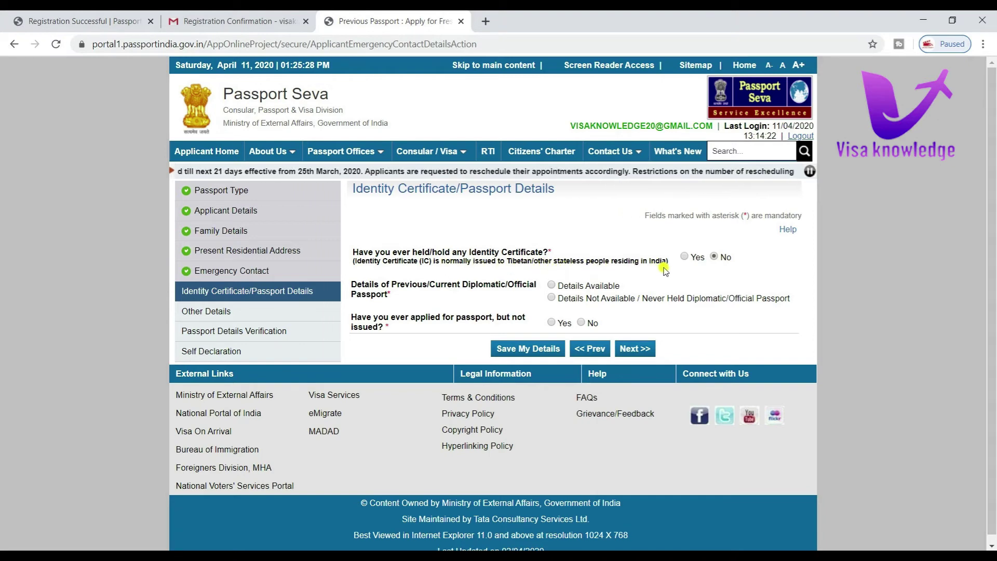
Select 'Details Not Available / Never Held Diplomatic/Official Passport' and proceed to Other Details
scroll(555, 278, "down", 1)
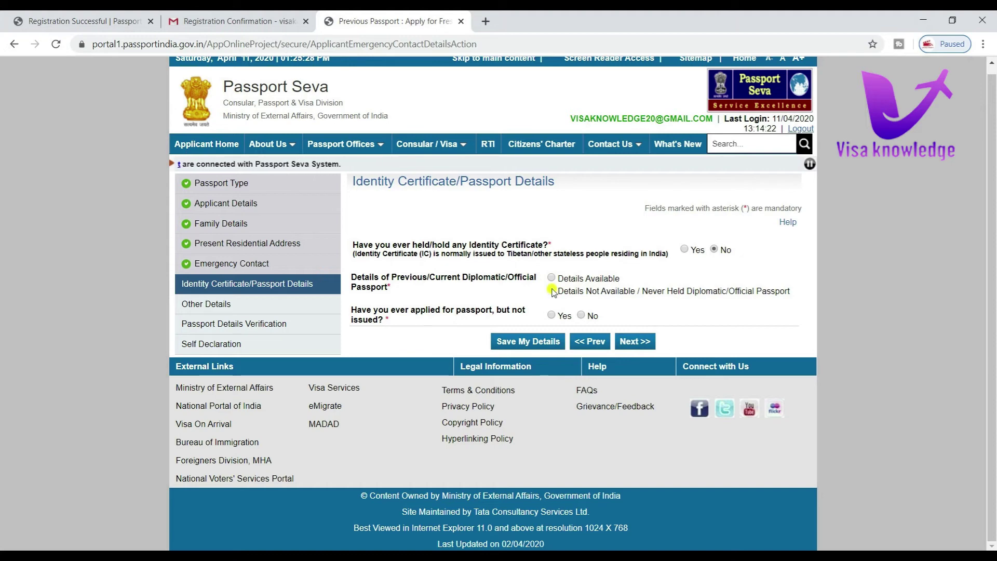
left_click(552, 291)
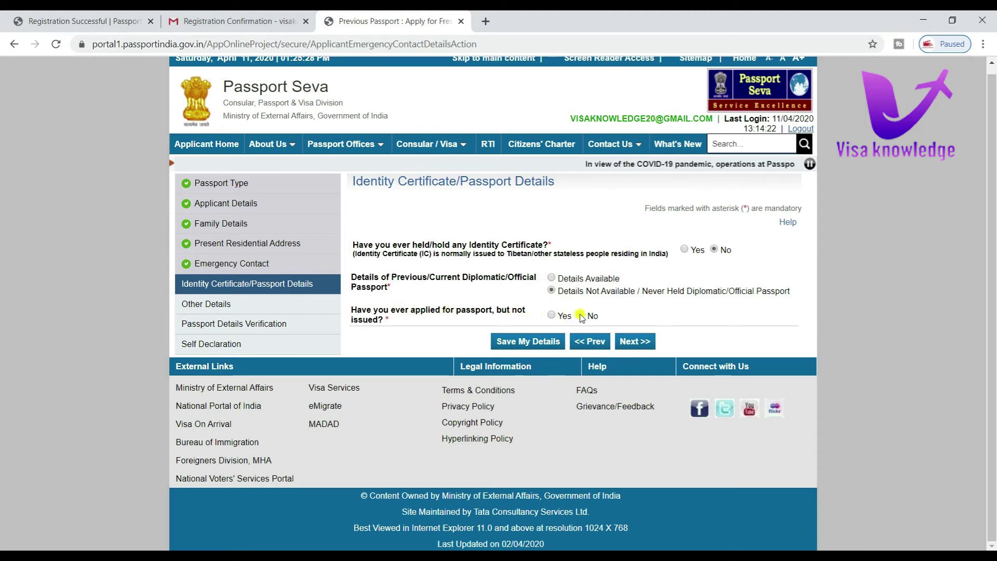
left_click(624, 345)
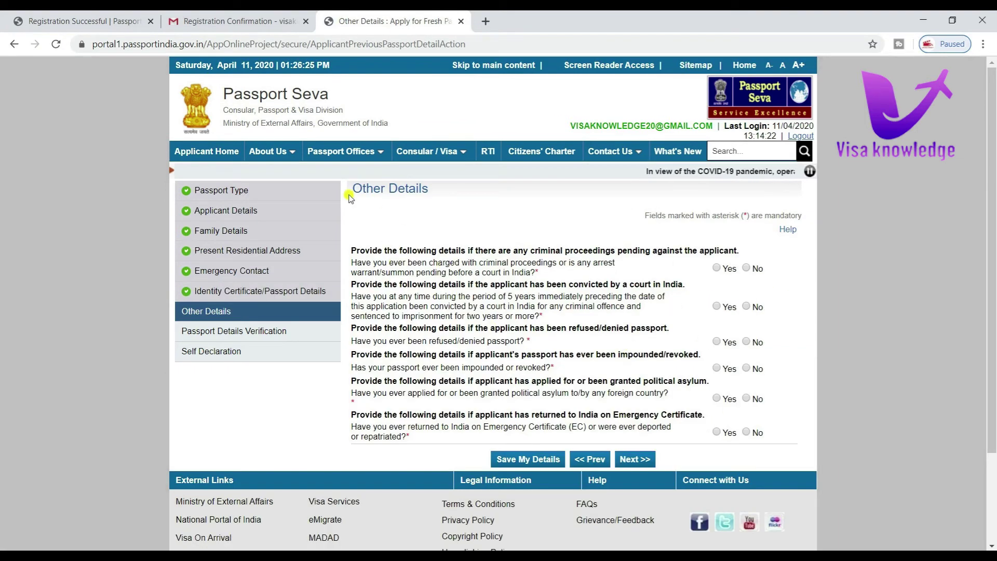
Answer No to criminal proceedings, conviction, refusal, impoundment, asylum and Emergency Certificate questions, then continue
left_click(746, 268)
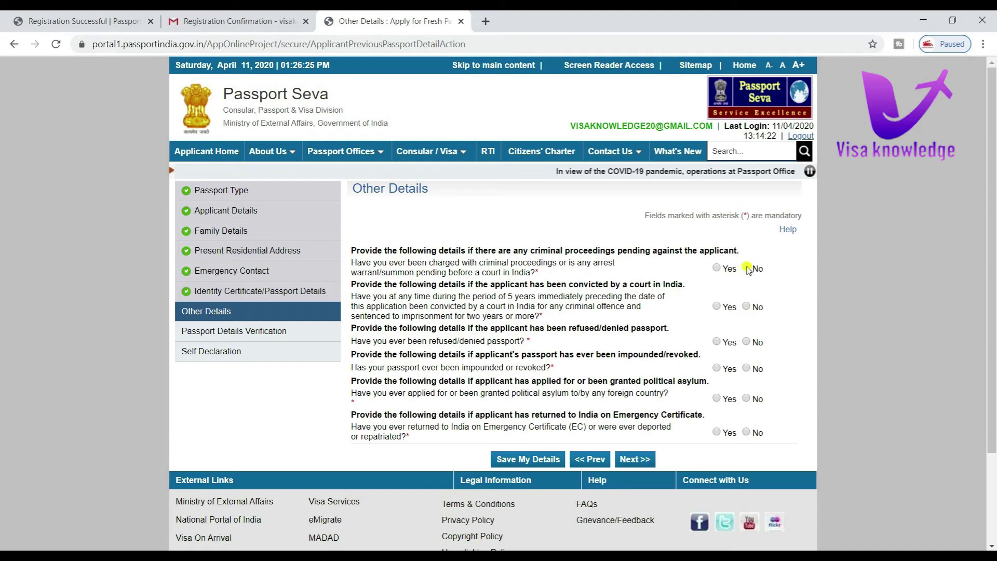
left_click(746, 307)
left_click(746, 341)
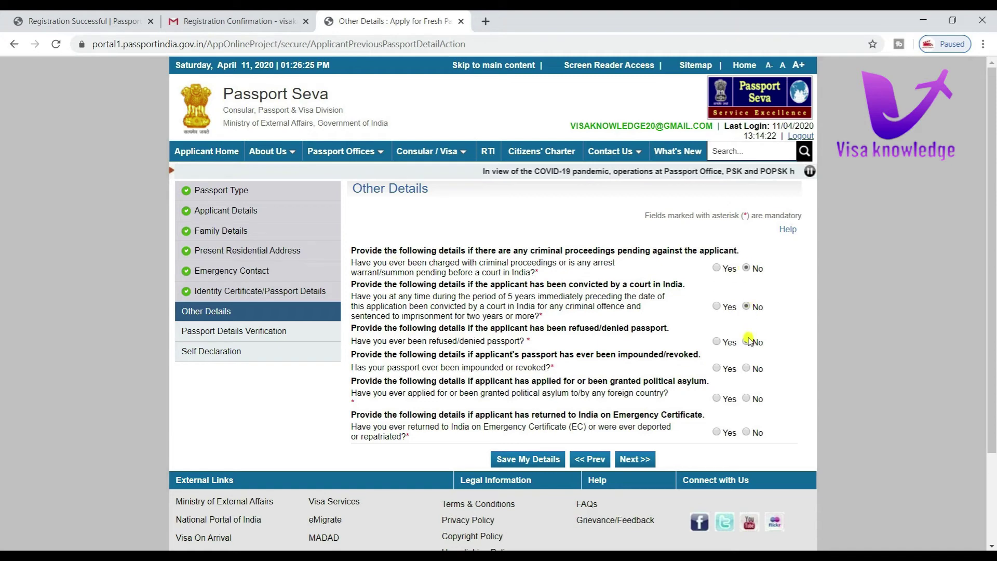
left_click(746, 369)
left_click(746, 398)
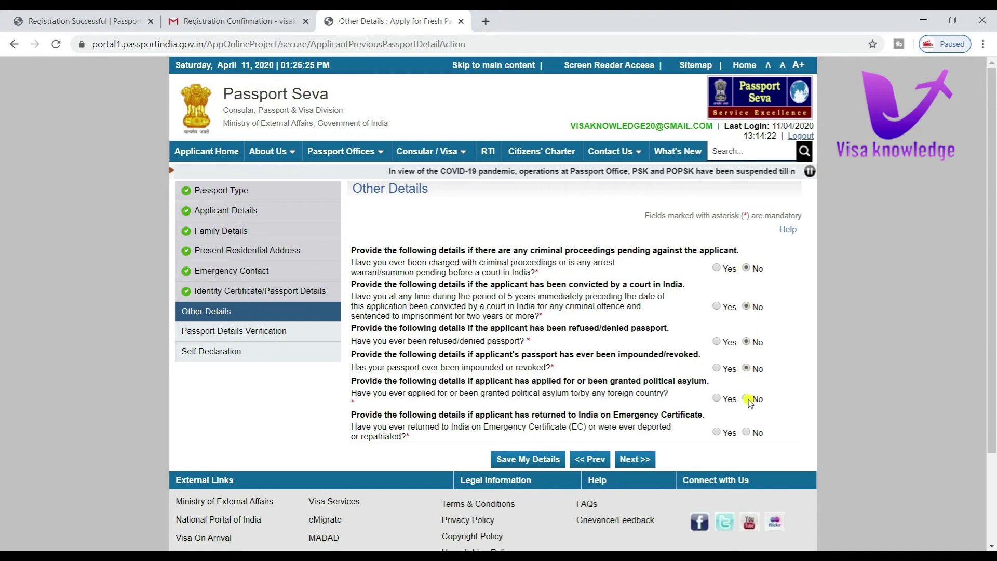
left_click(747, 433)
left_click(640, 459)
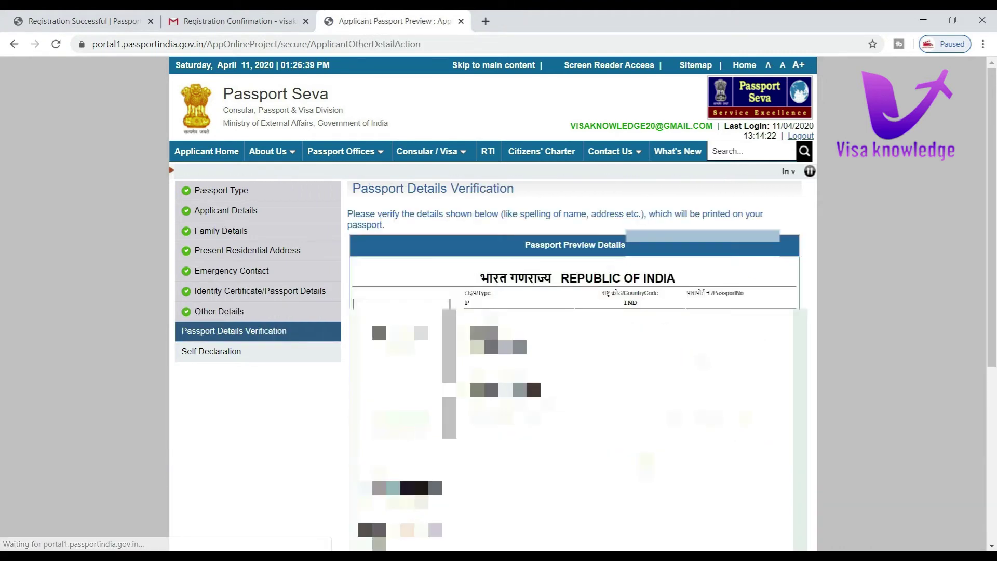
Scroll through the Passport Preview Details and proceed to the Self Declaration page
scroll(498, 302, "down", 3)
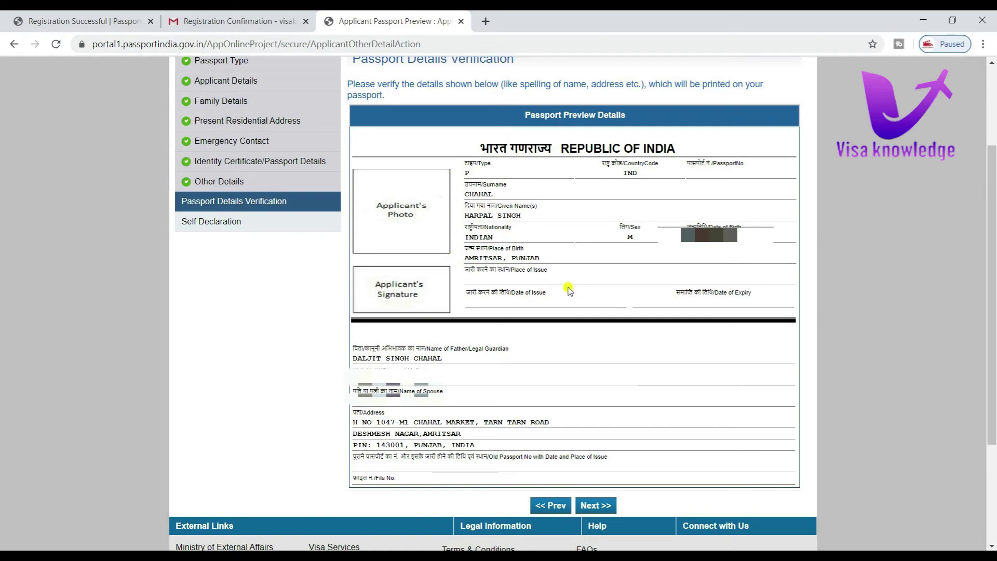
scroll(592, 379, "down", 2)
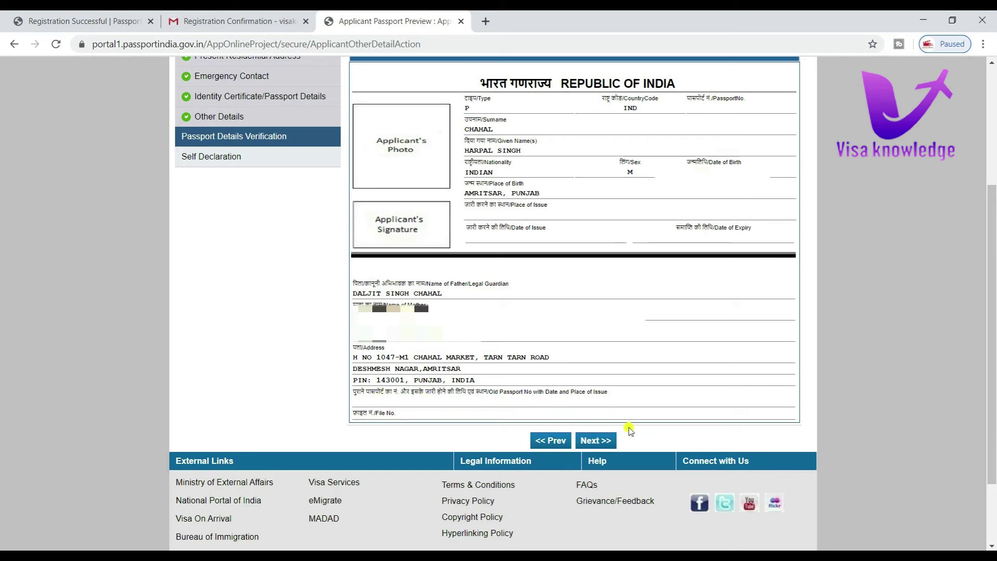
scroll(551, 412, "up", 1)
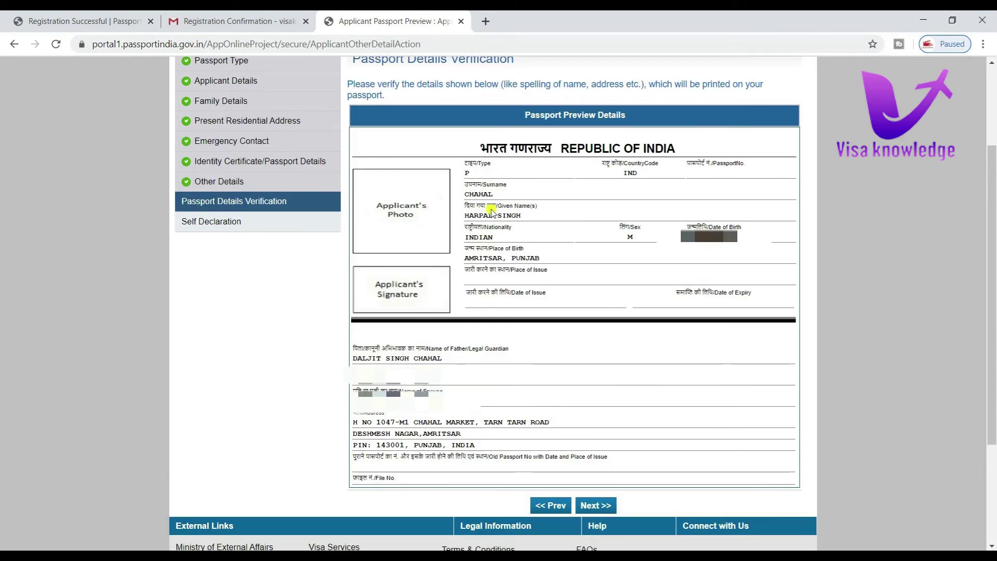
left_click(597, 505)
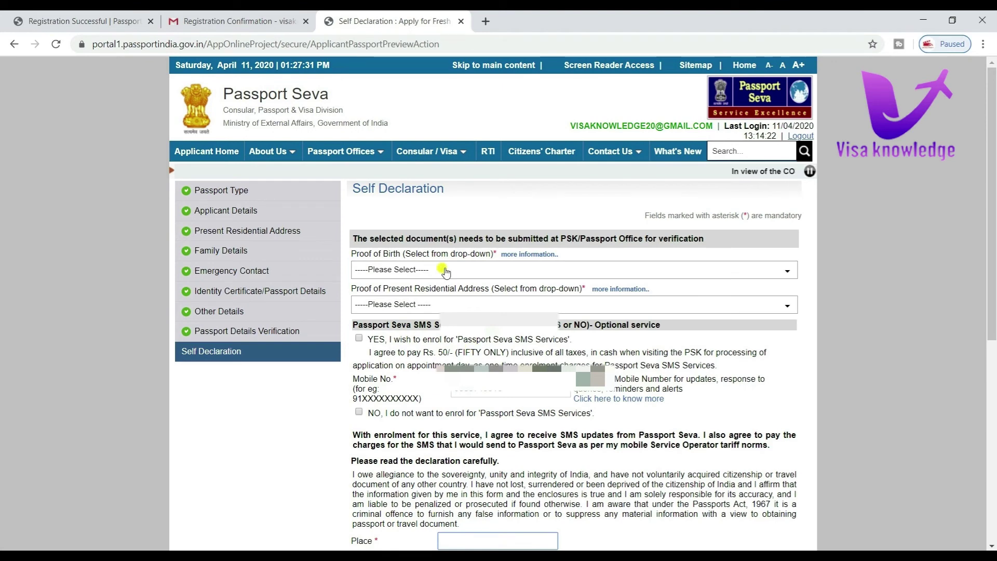
Choose Aadhaar Card/E-Aadhaar as proof of birth and Aadhaar as proof of present address
scroll(450, 277, "down", 1)
left_click(436, 207)
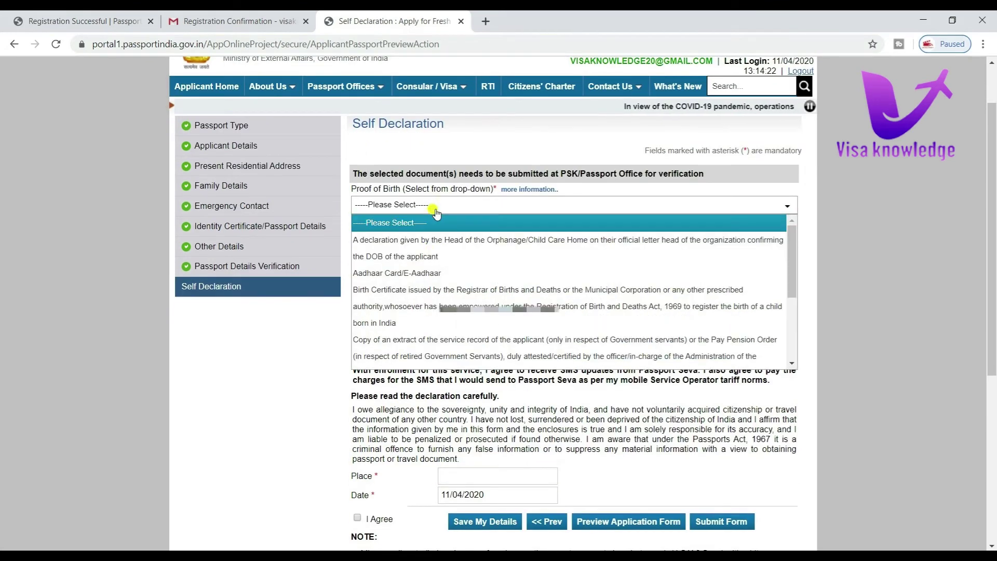
left_click(434, 274)
left_click(422, 239)
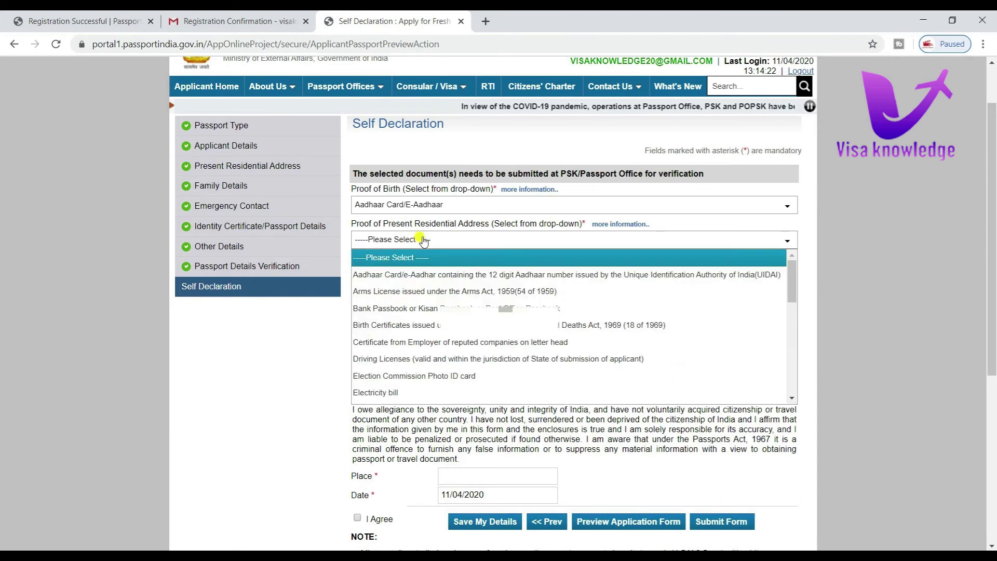
left_click(421, 276)
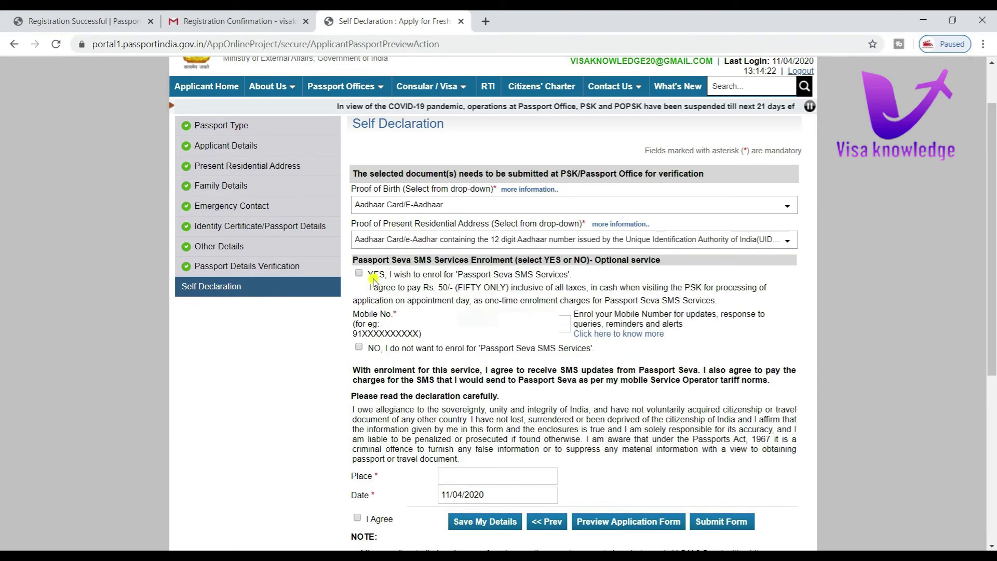
Opt in to Passport Seva SMS Services at the Rs. 50 charge, checking the prefilled mobile number
left_click(358, 275)
double_click(441, 287)
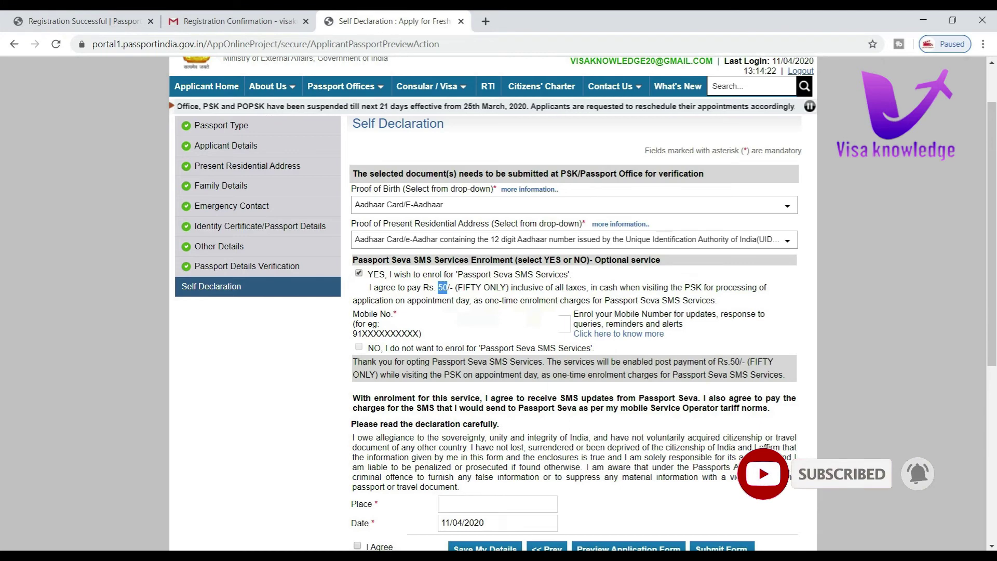
left_click_drag(518, 323, 444, 325)
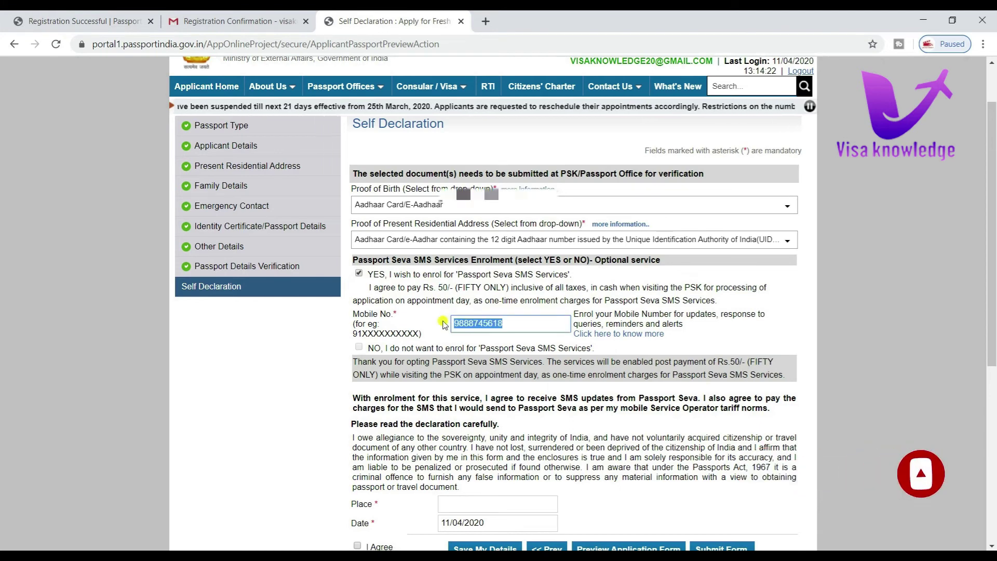
Enter AMRITSAR as the declaration place, accept the self declaration, and submit the form
scroll(444, 325, "down", 2)
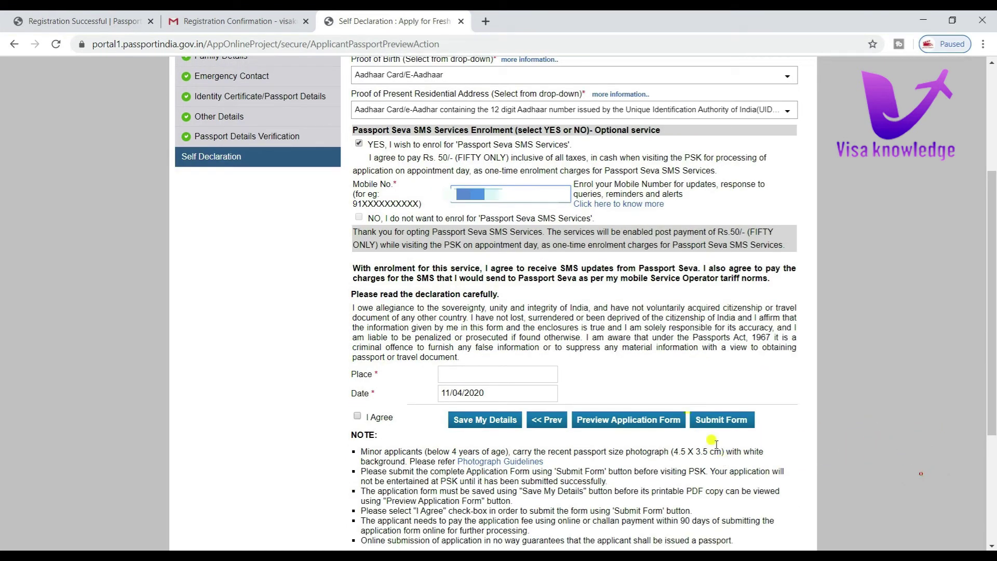
left_click(503, 372)
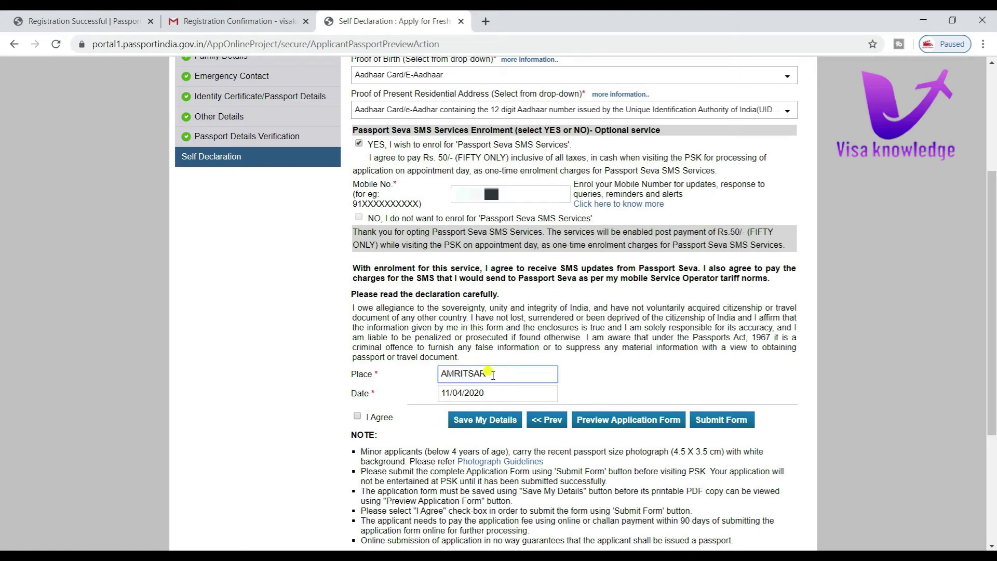
left_click(360, 417)
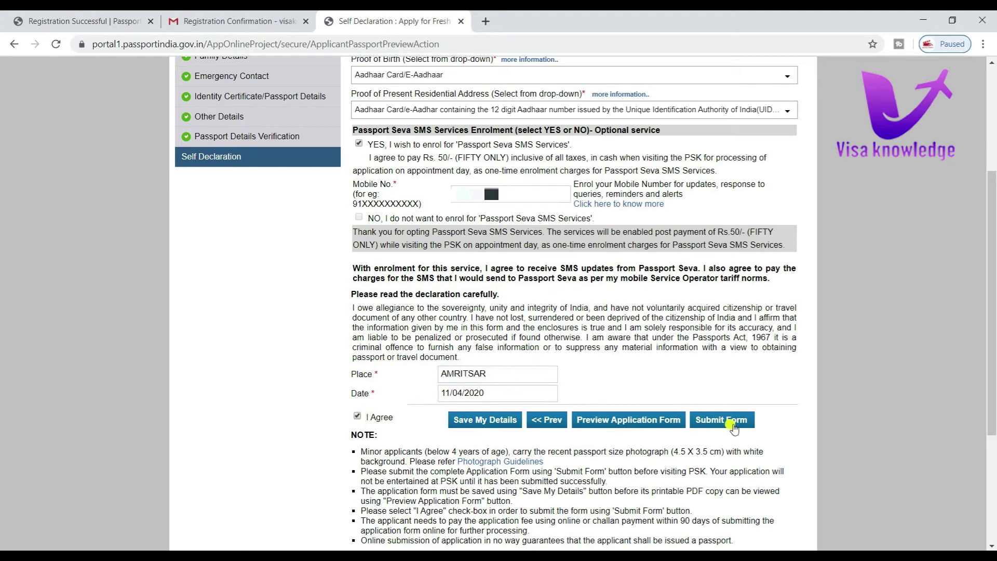
left_click(732, 421)
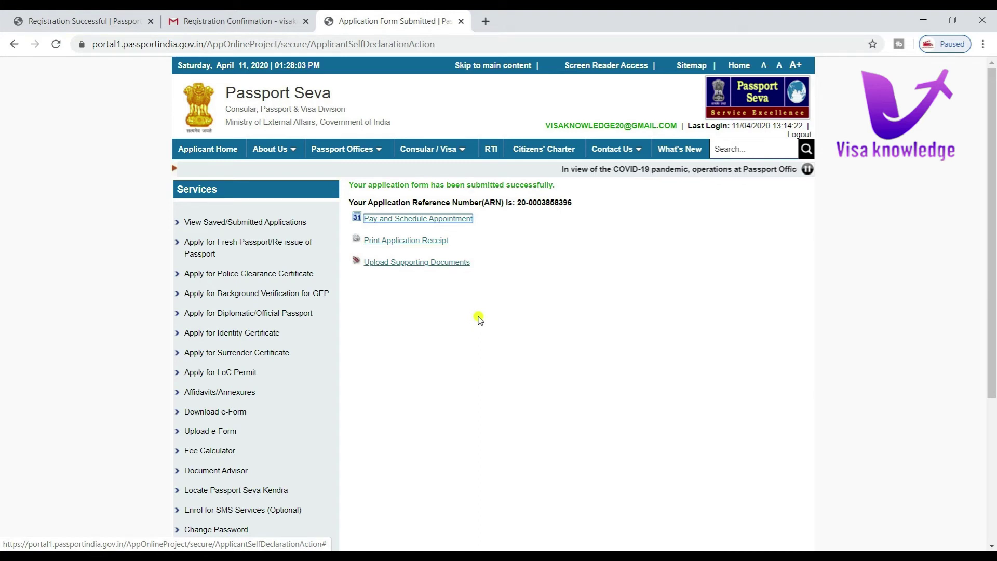
From Pay and Schedule Appointment, select Online Payment as the payment mode and continue
left_click(433, 219)
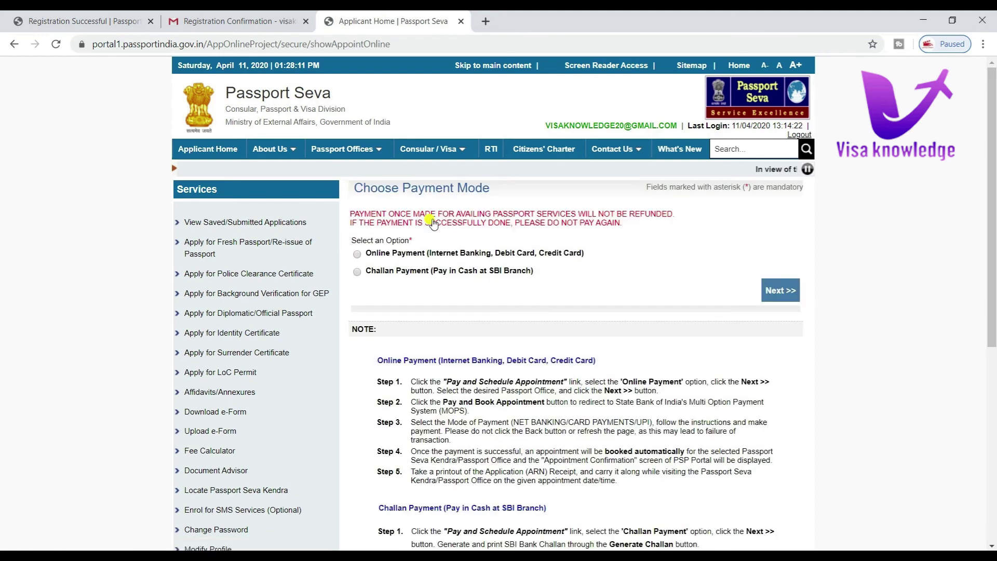
scroll(343, 177, "down", 1)
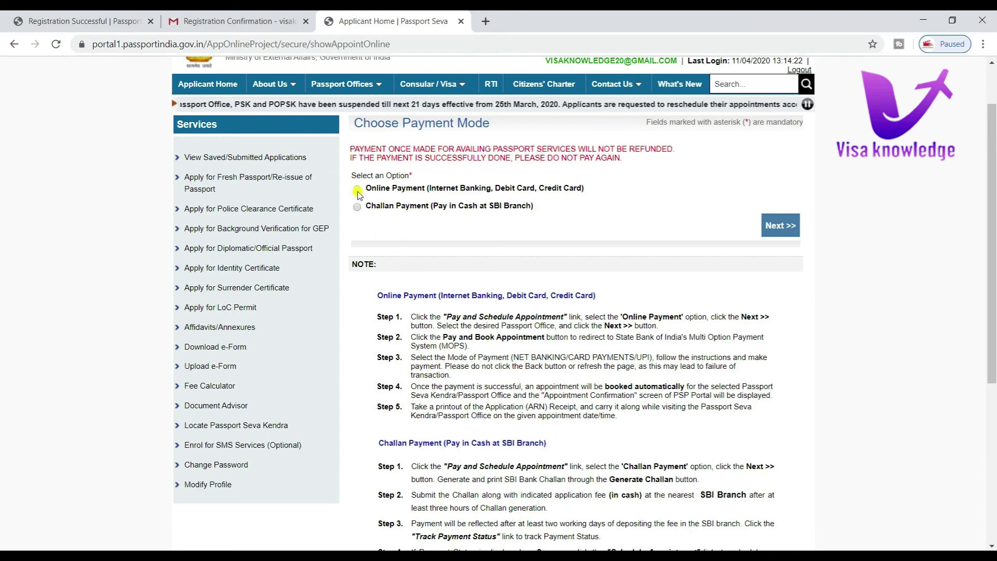
left_click(358, 190)
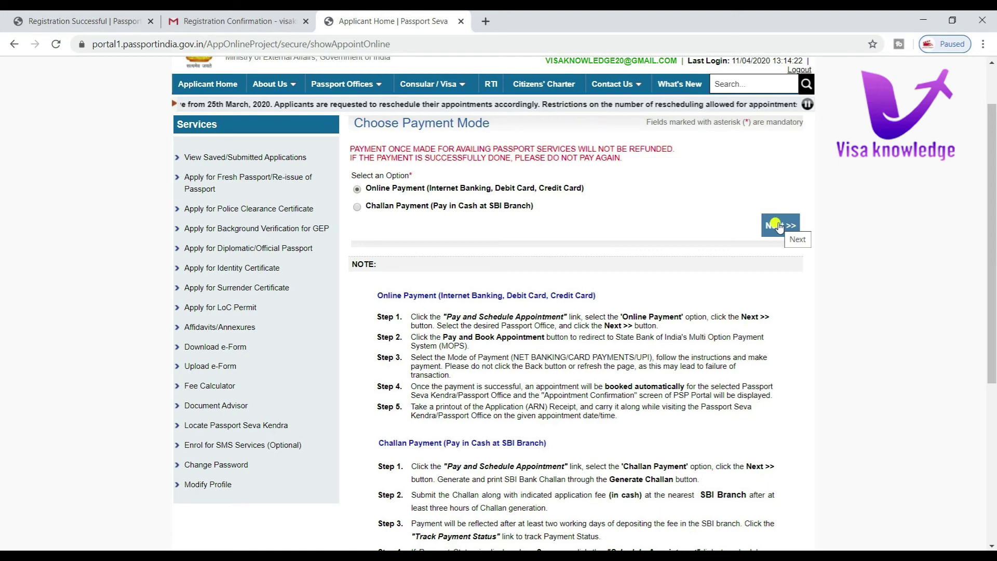
left_click(779, 227)
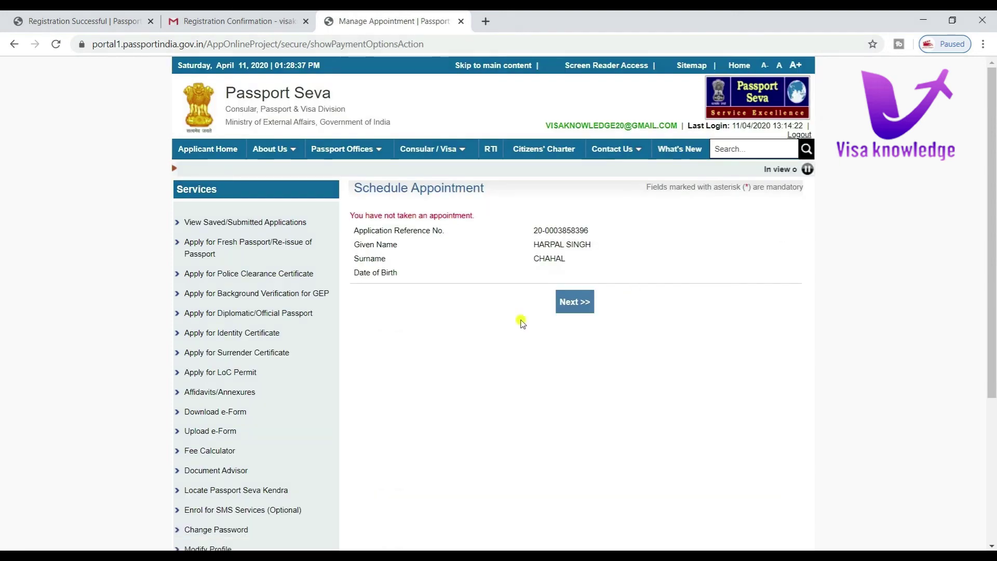
Select PSK Amritsar as the appointment location, enter the captcha characters, and submit
scroll(540, 317, "down", 1)
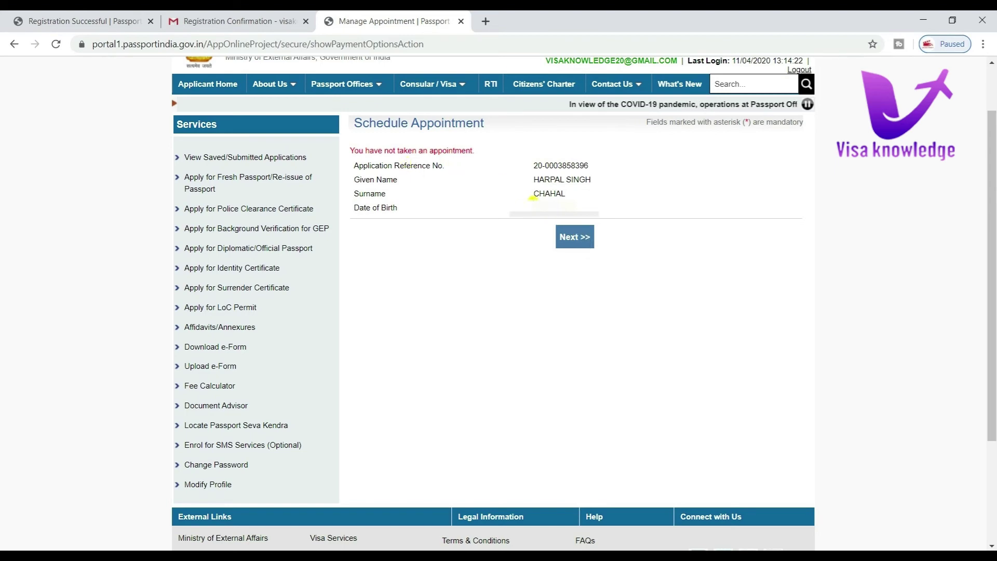
left_click(572, 237)
scroll(541, 267, "down", 1)
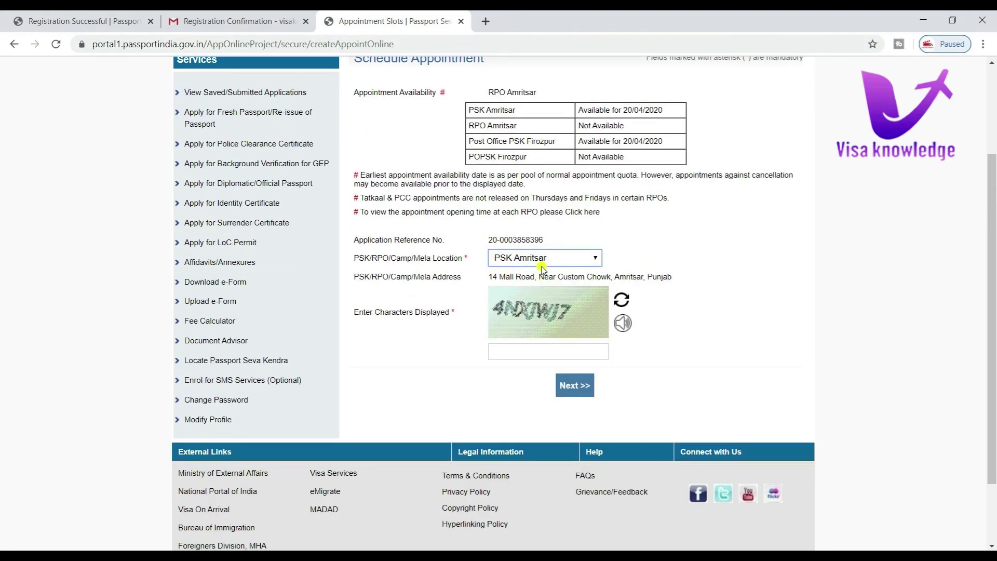
left_click(570, 259)
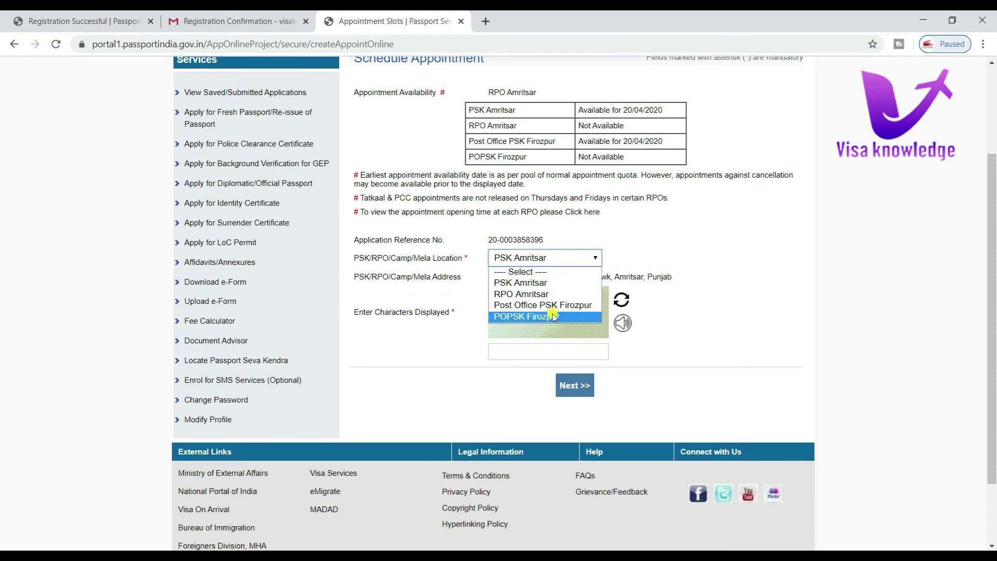
left_click(554, 283)
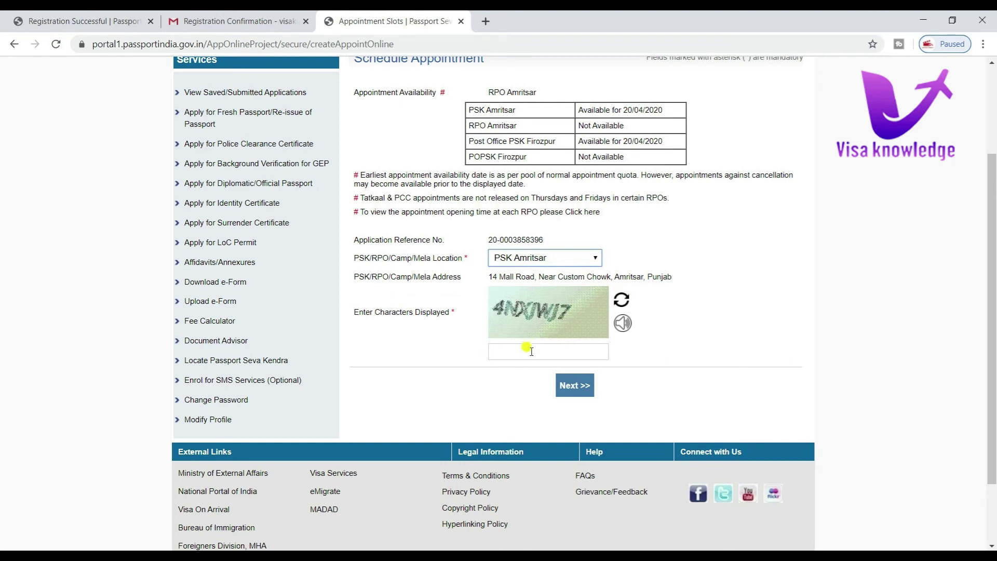
left_click(595, 259)
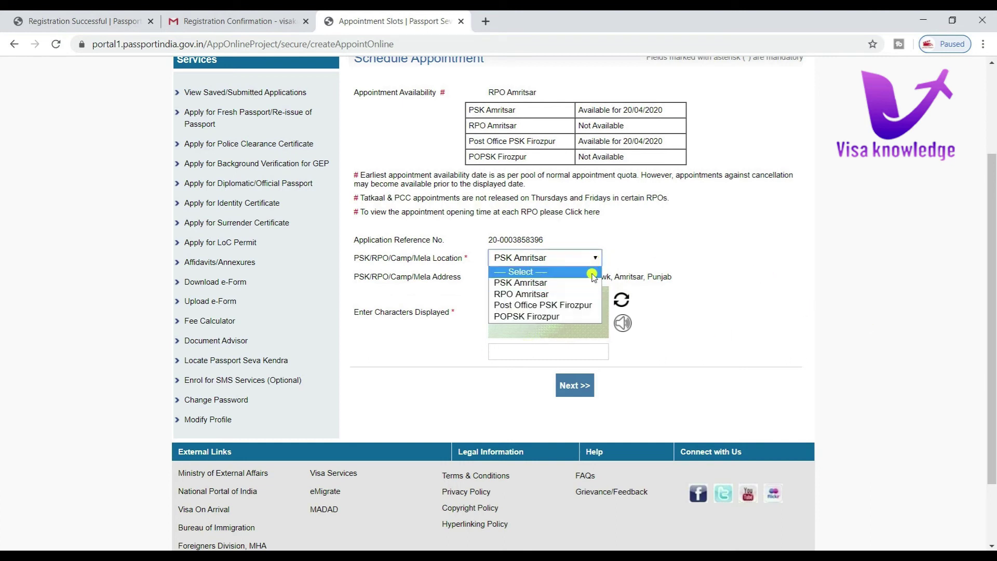
left_click(590, 284)
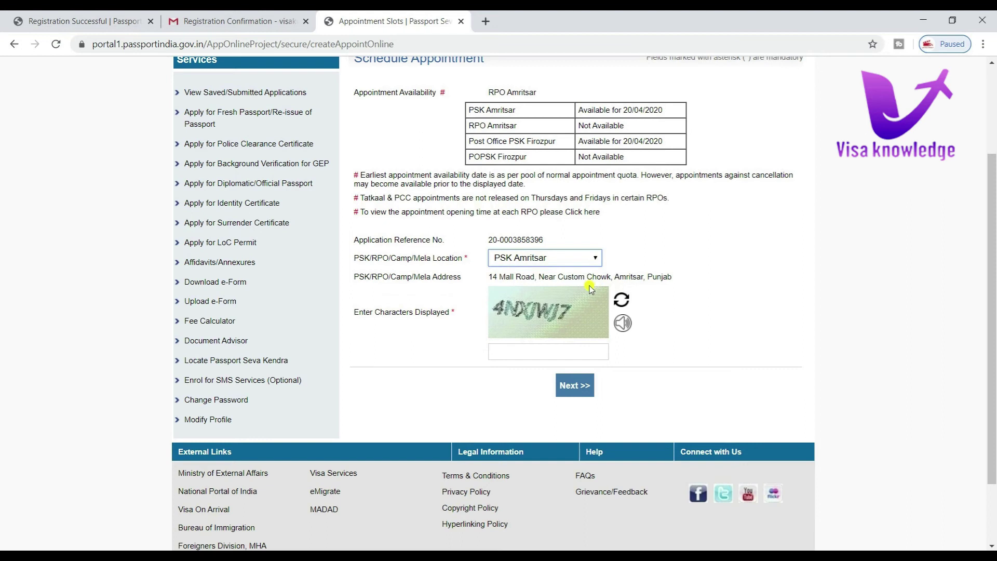
left_click(505, 345)
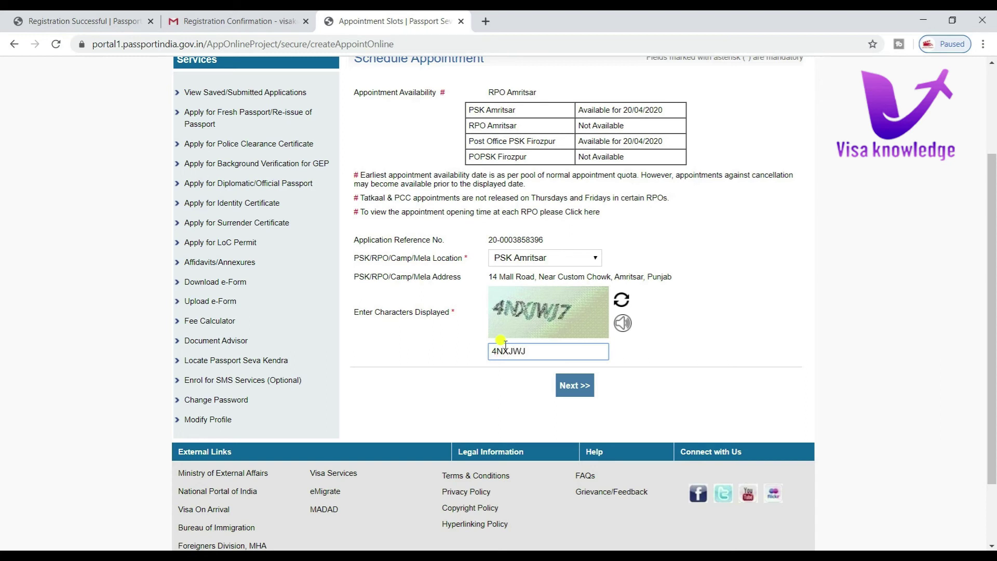
key("Return")
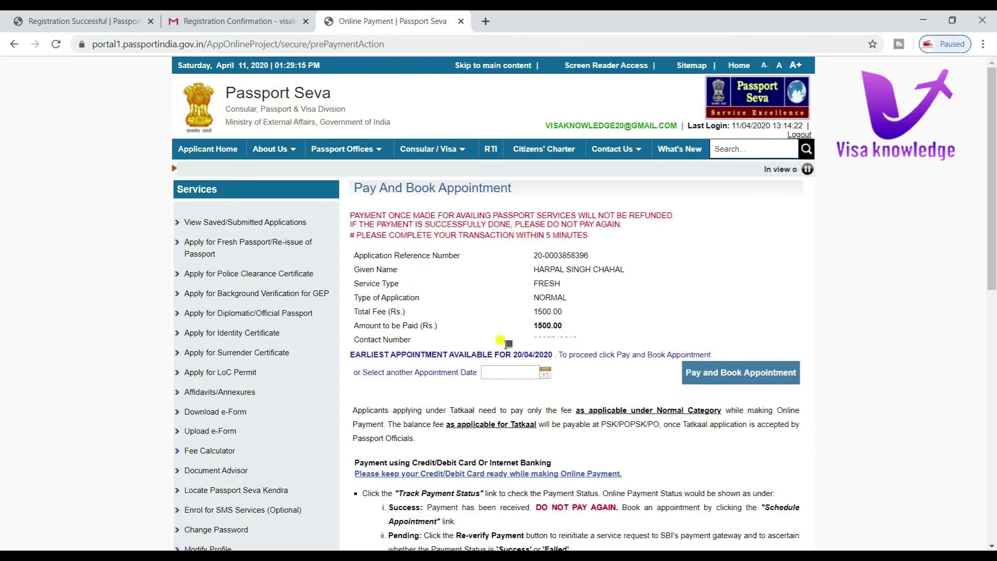
Pick 6 May 2020 from the calendar as the appointment date and proceed to Pay and Book Appointment
scroll(425, 233, "down", 1)
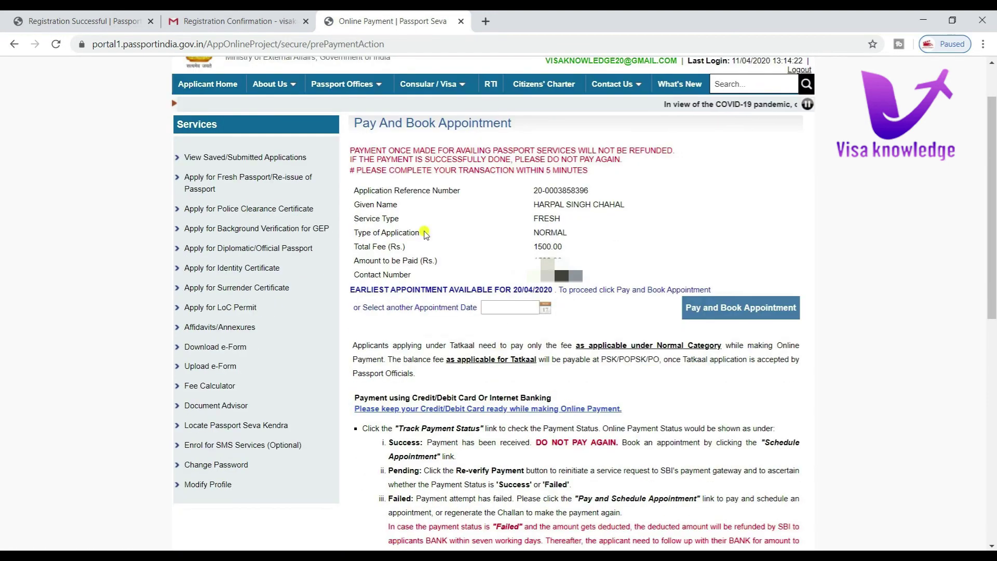
left_click(547, 309)
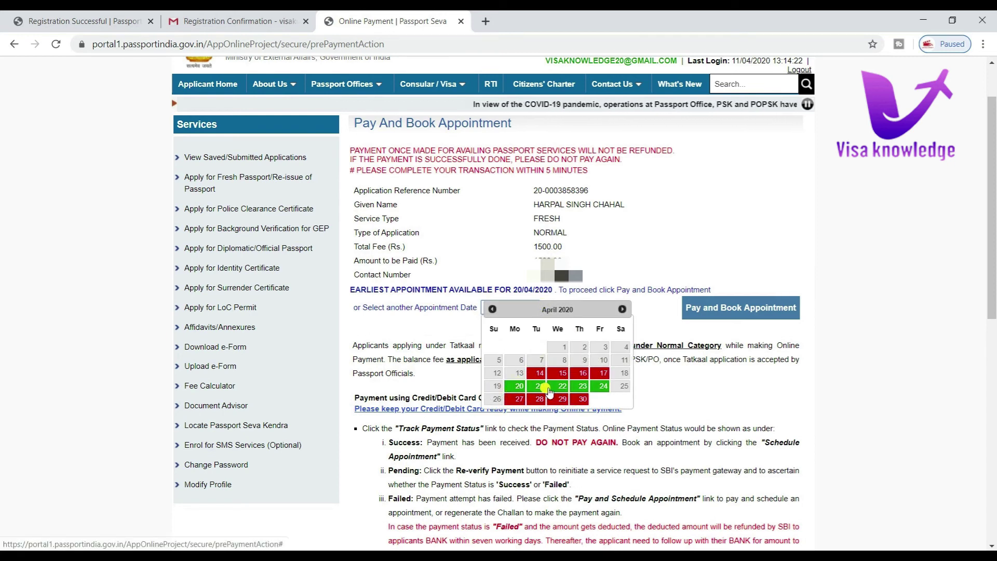
left_click(622, 309)
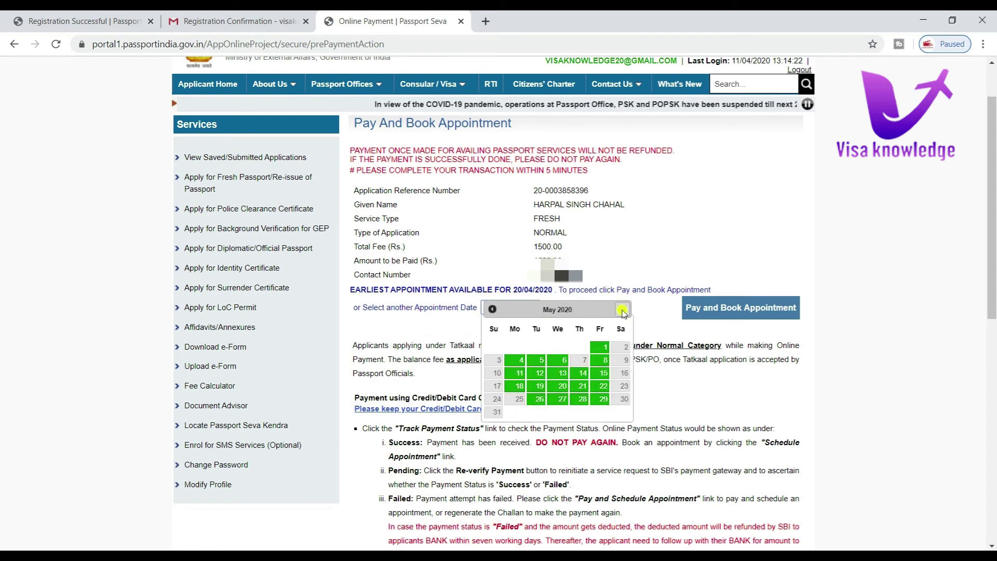
left_click(492, 309)
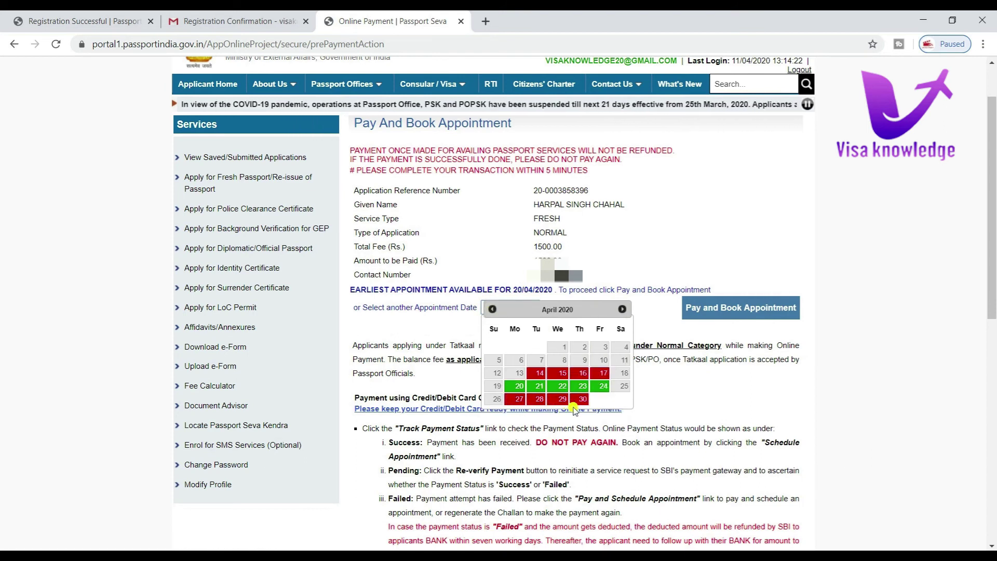
left_click(622, 309)
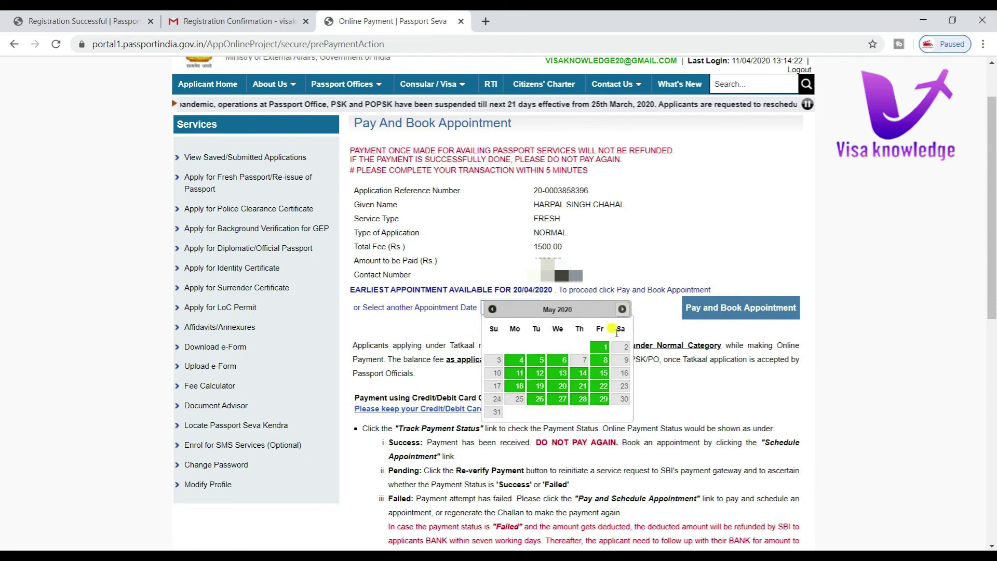
left_click(562, 359)
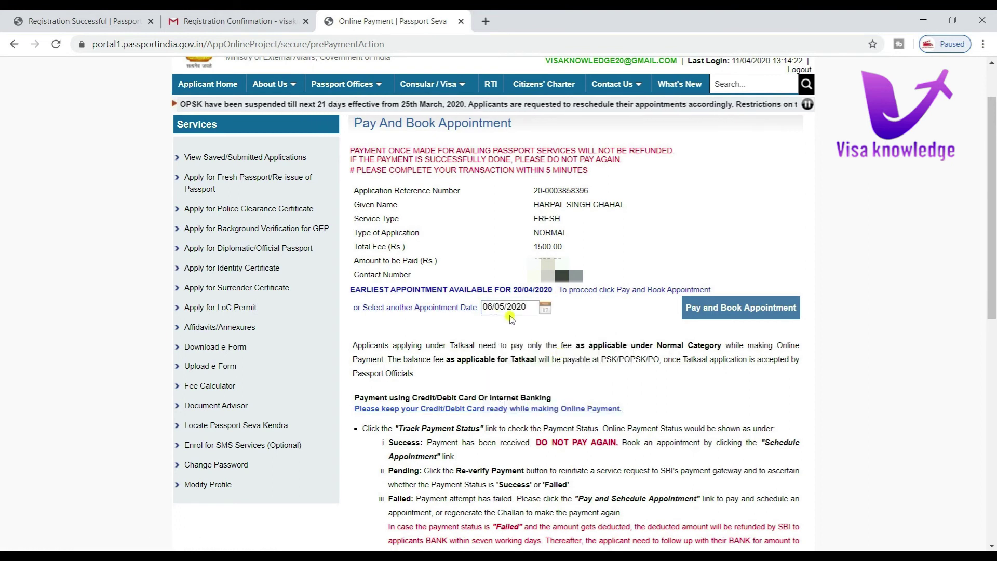
left_click(692, 311)
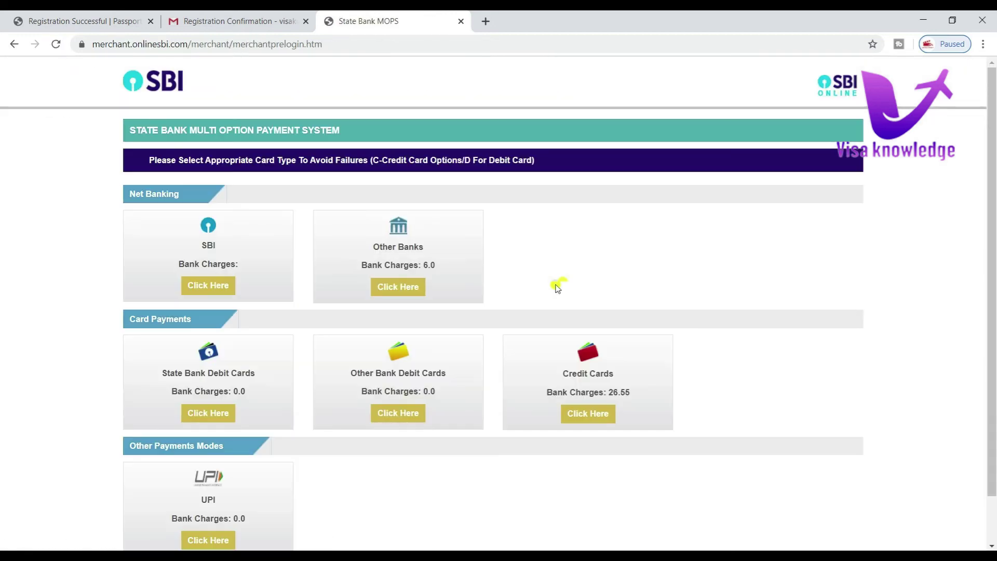
scroll(237, 222, "down", 1)
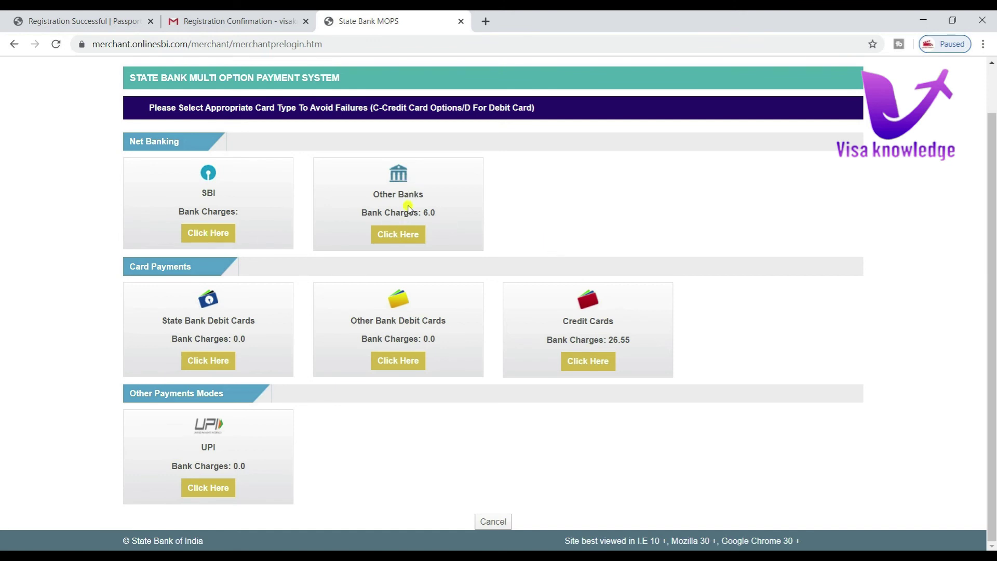
left_click_drag(437, 212, 361, 211)
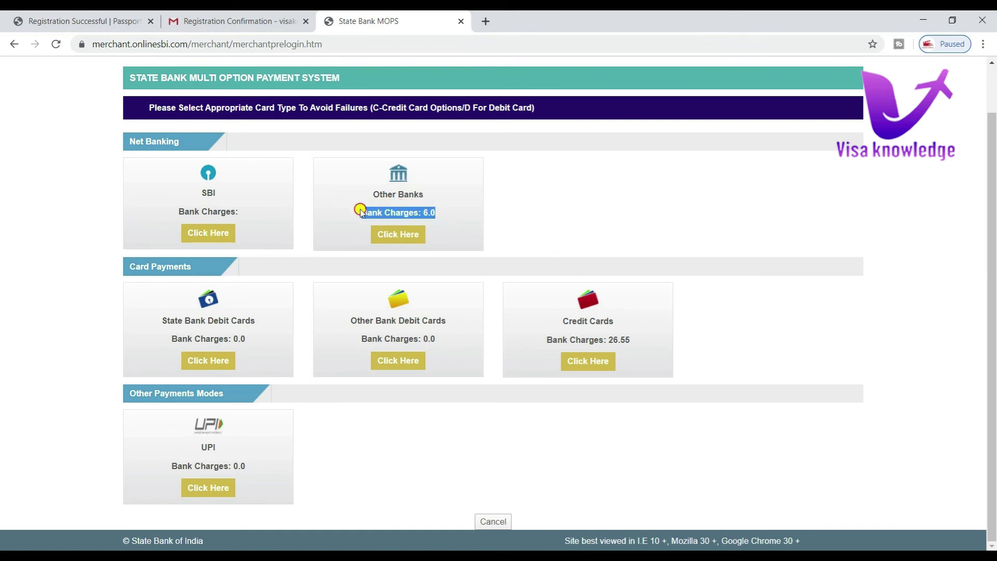
left_click(310, 412)
left_click_drag(130, 269, 209, 272)
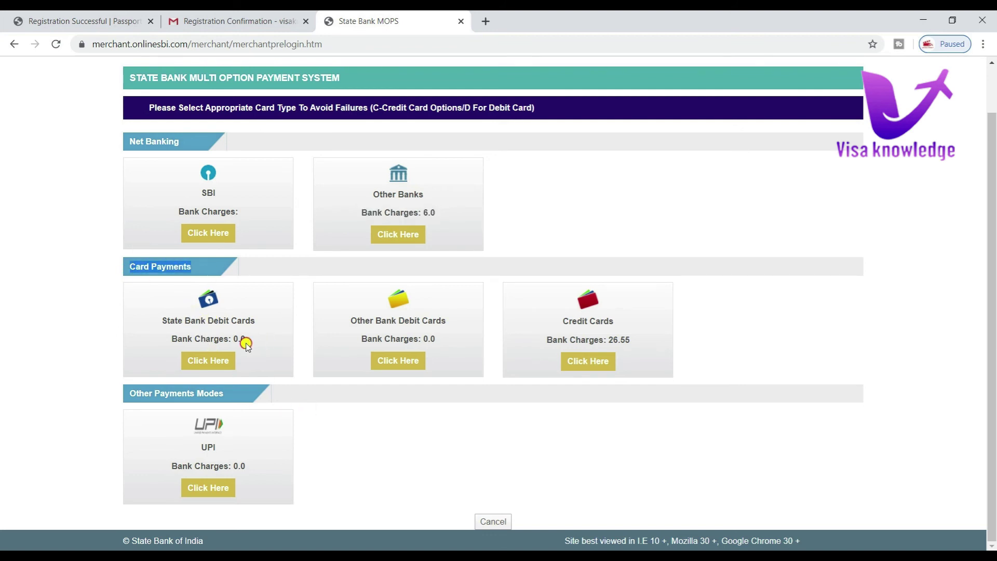
left_click_drag(251, 342, 171, 342)
left_click(358, 421)
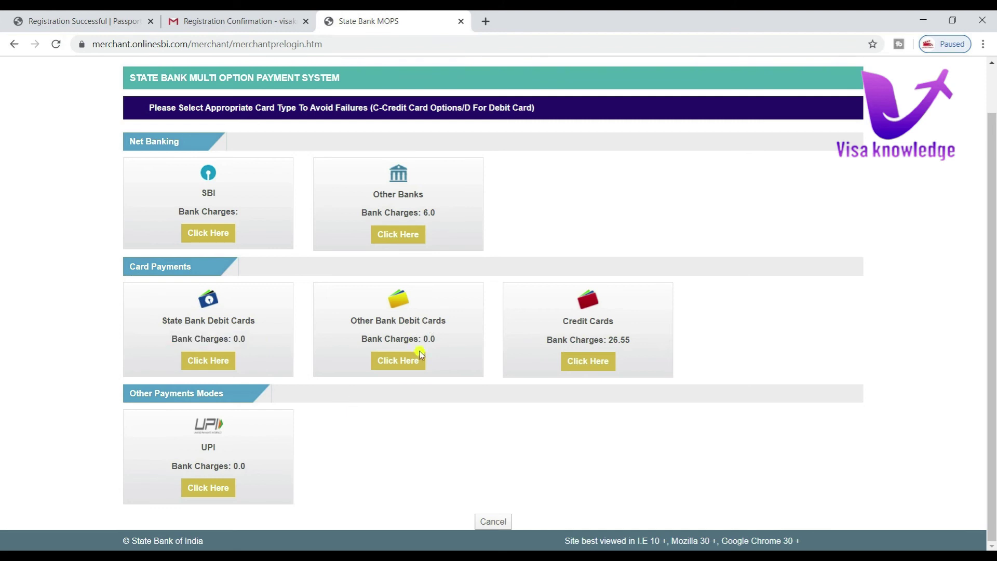
left_click_drag(436, 340, 350, 329)
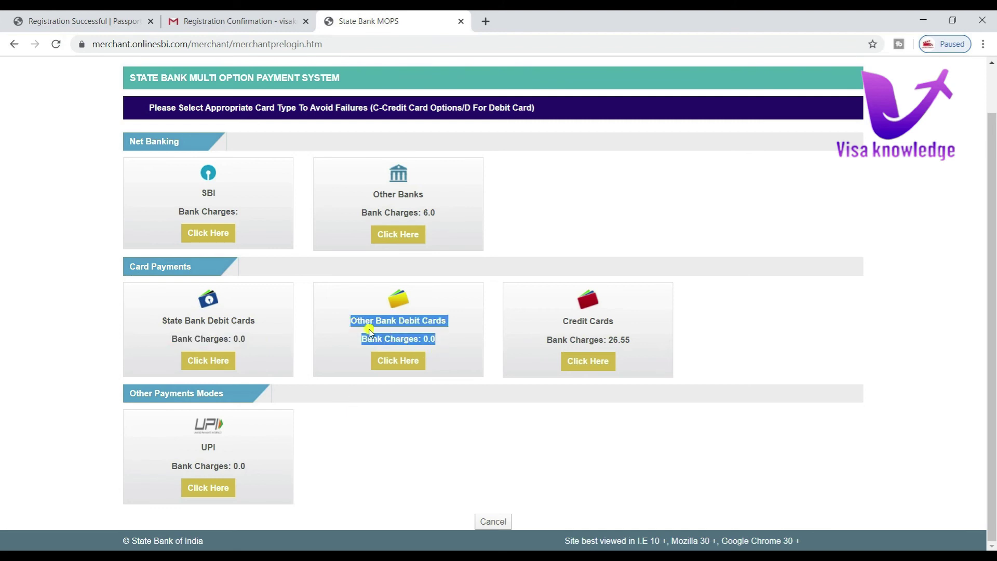
left_click(506, 438)
left_click_drag(554, 328, 634, 342)
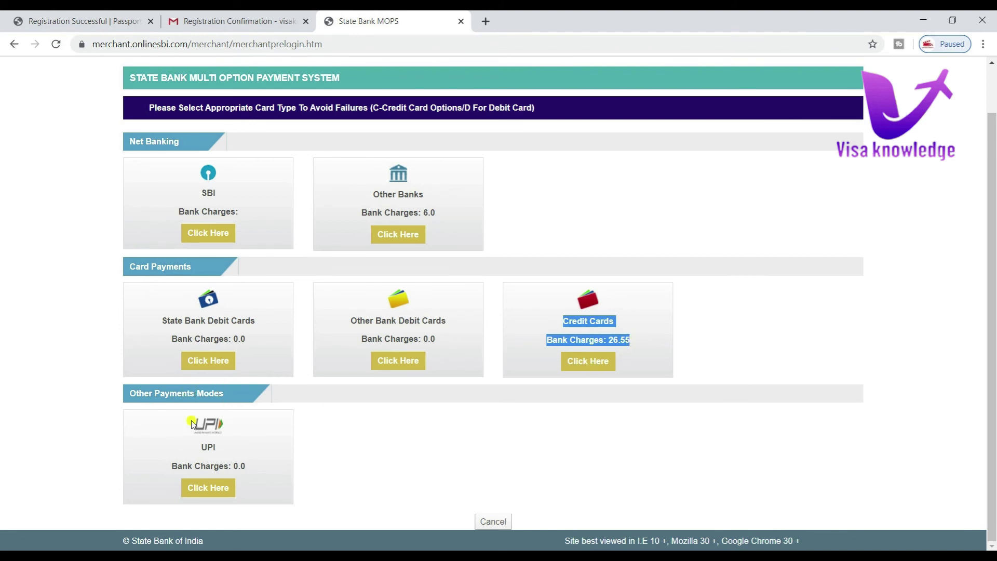
left_click_drag(193, 452, 381, 494)
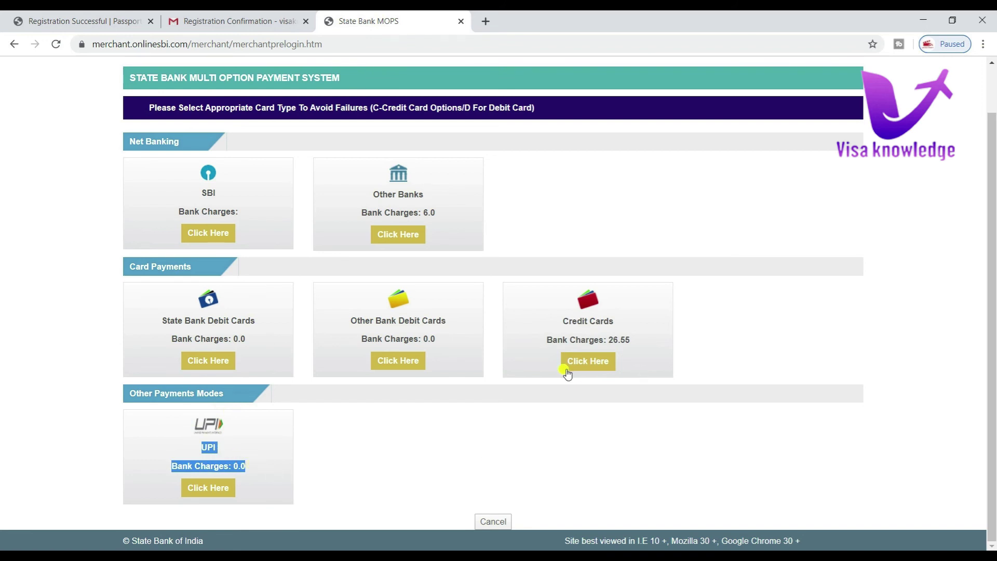